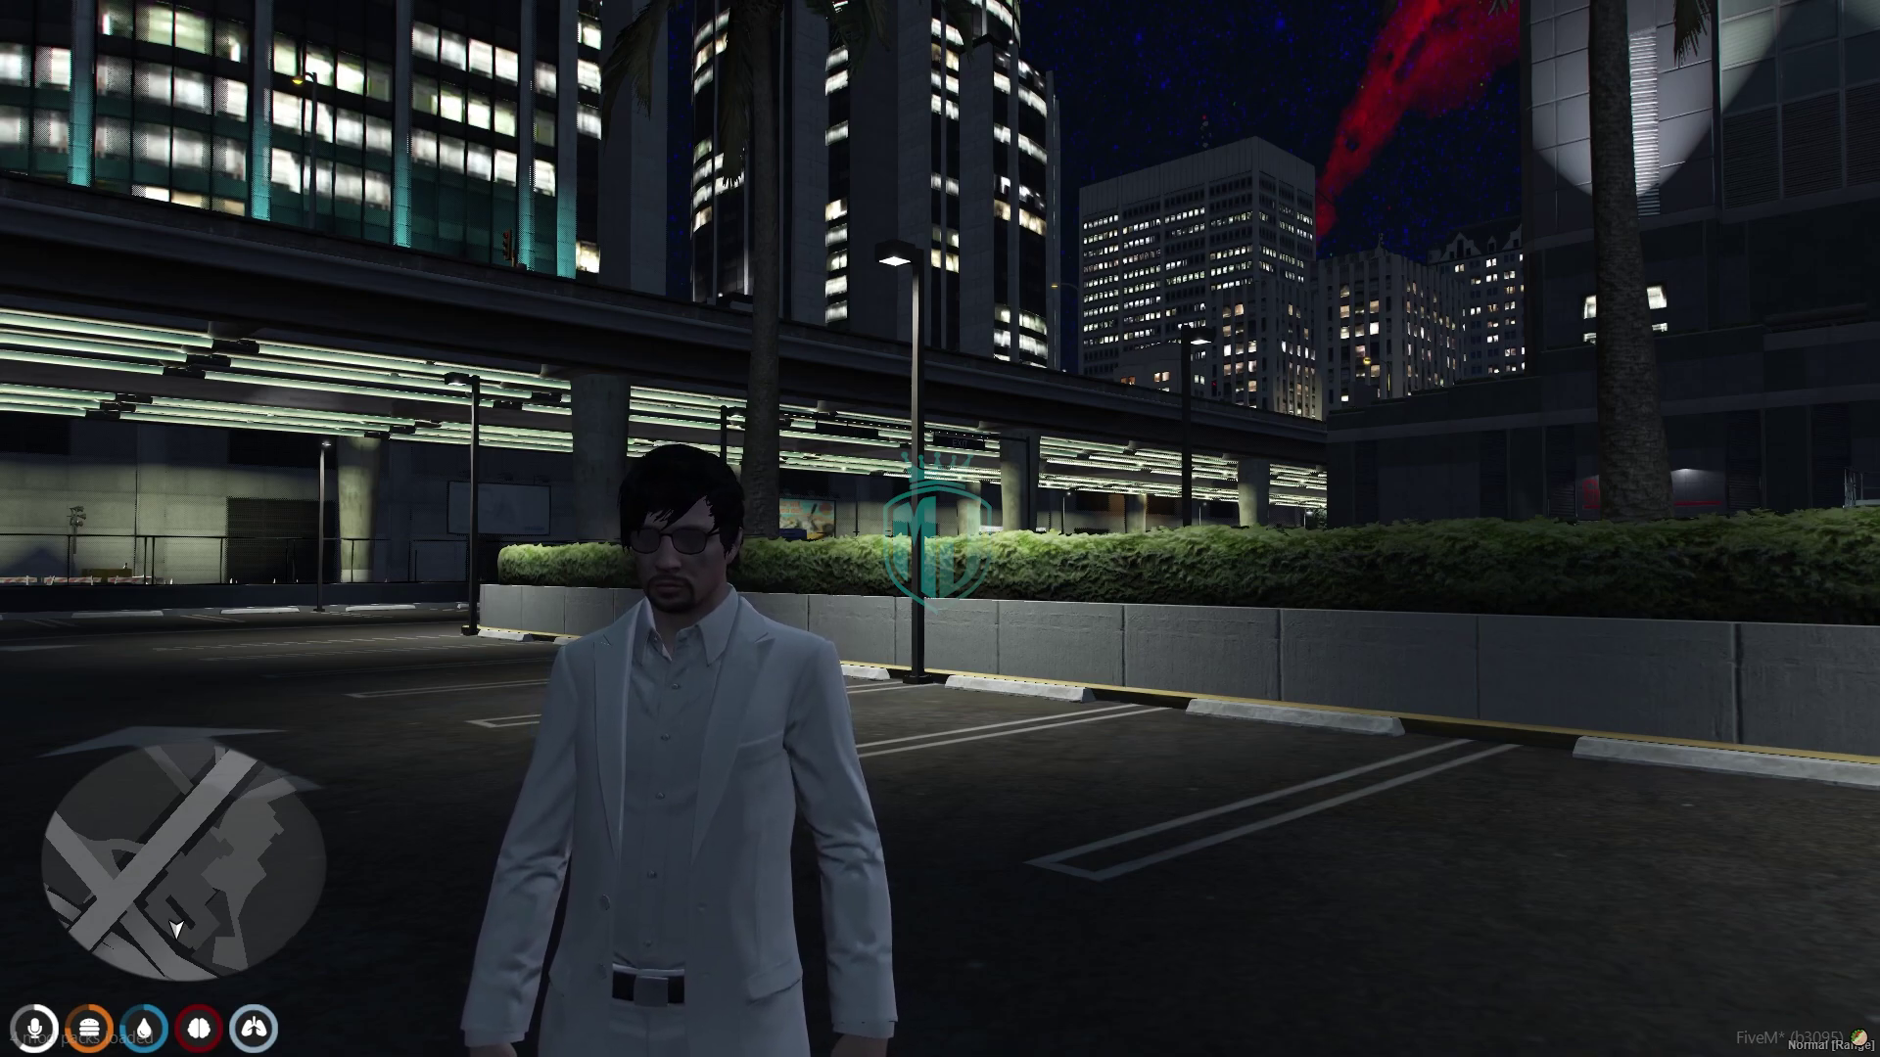
# Switch to the Brave browser and open the Wasabi boombox script's download page from the forum post's installation list in a new tab.
pyautogui.press('super')
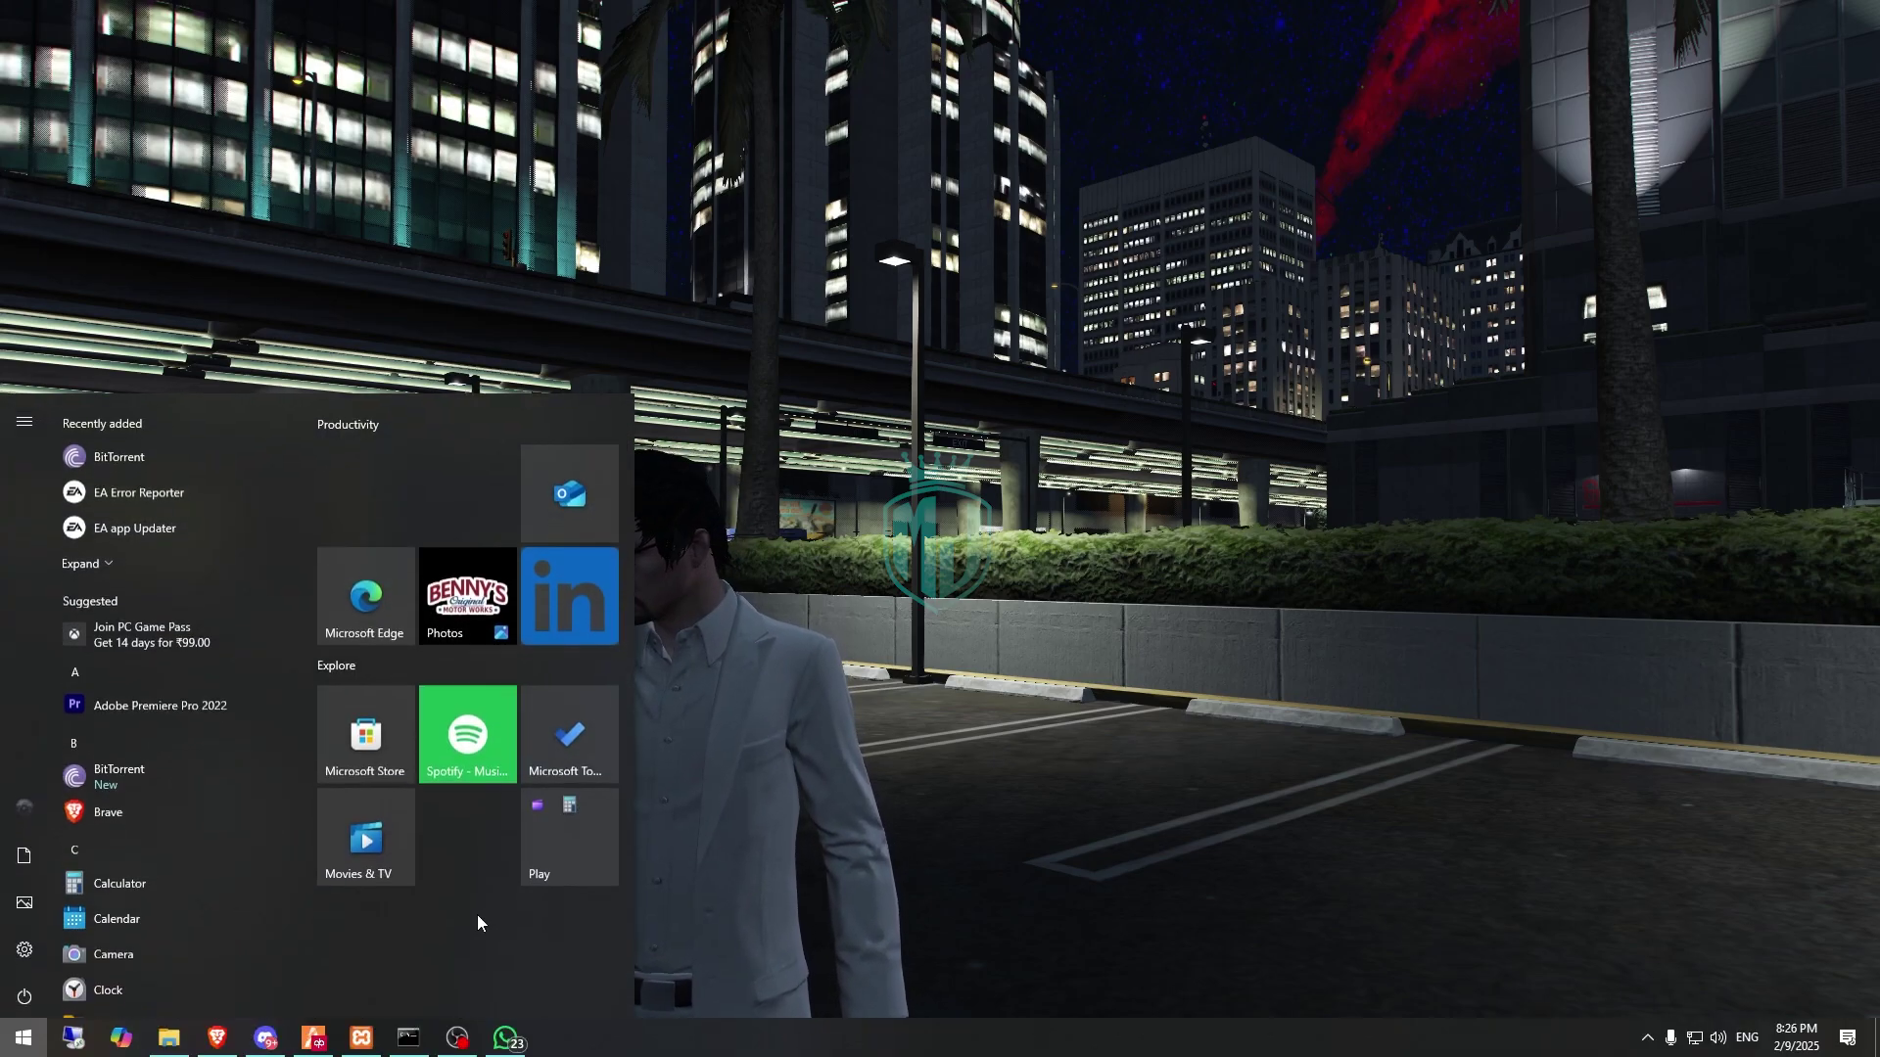
pyautogui.click(231, 1030)
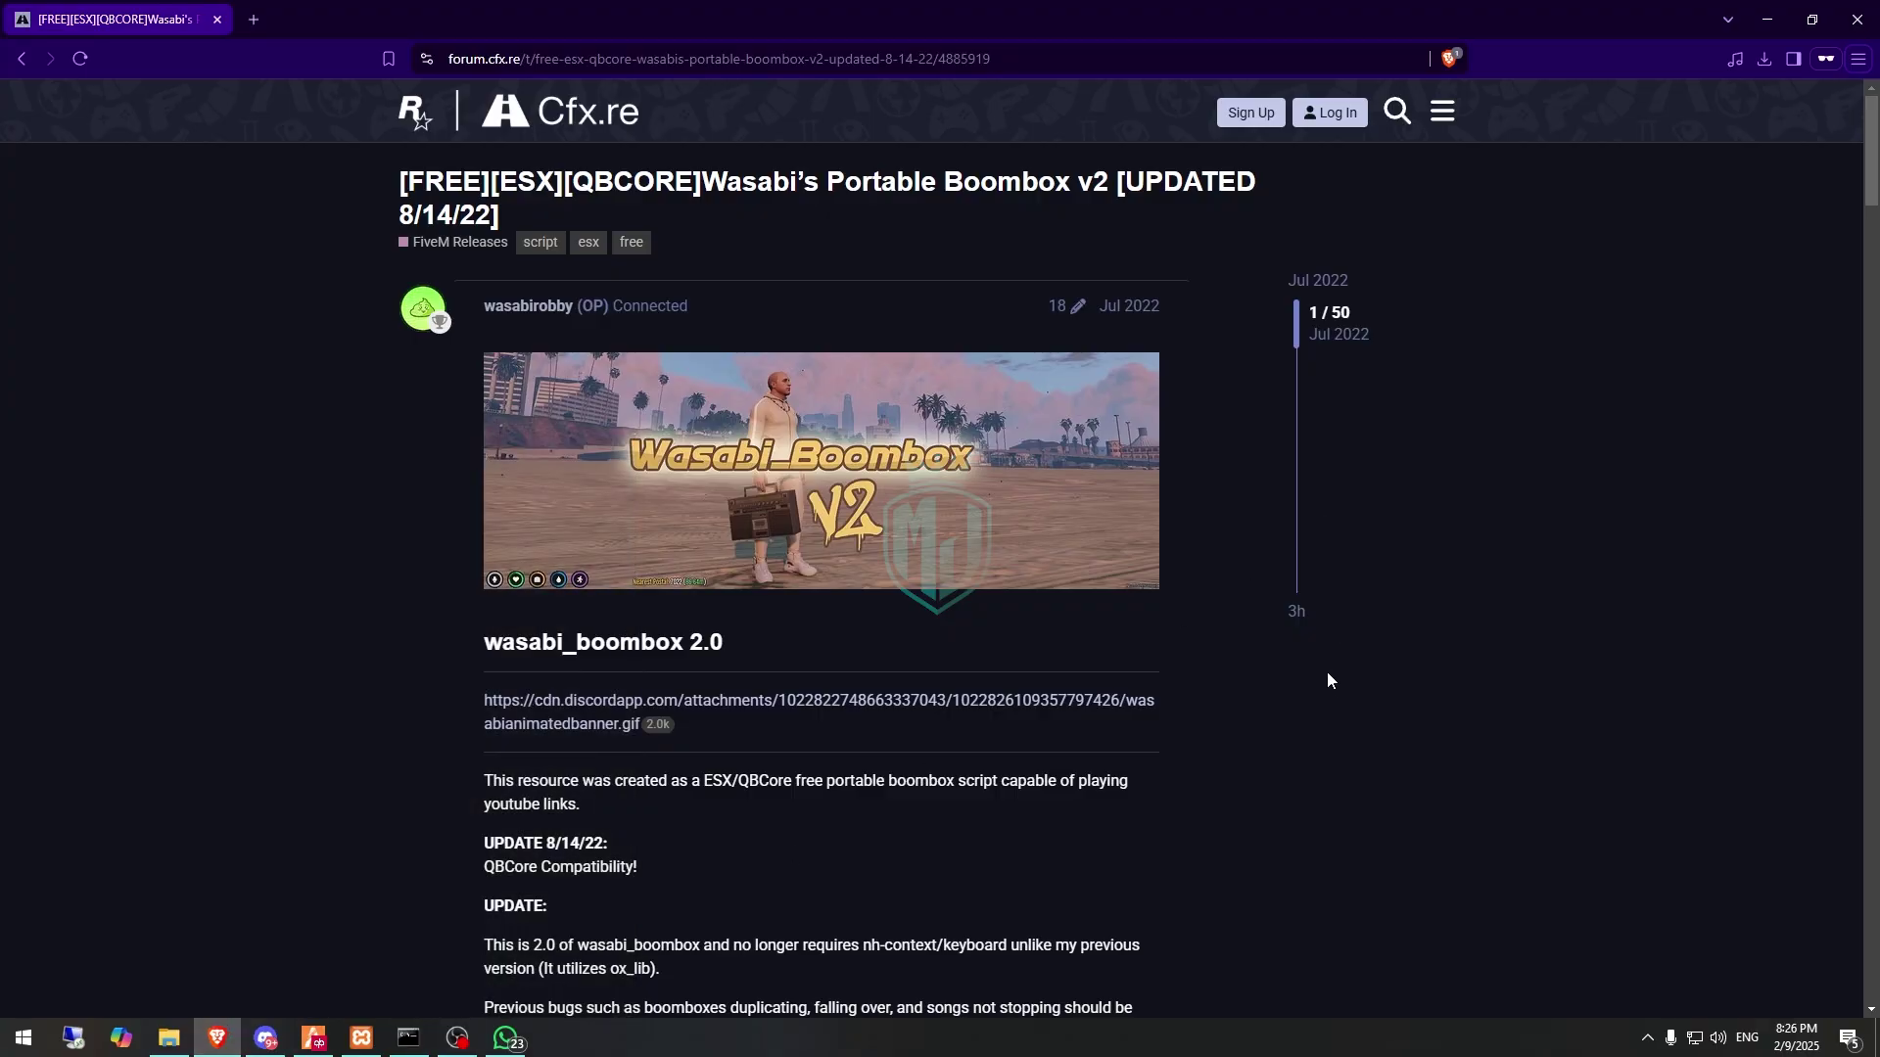
pyautogui.scroll(-8, 867, 700)
pyautogui.scroll(-1, 866, 702)
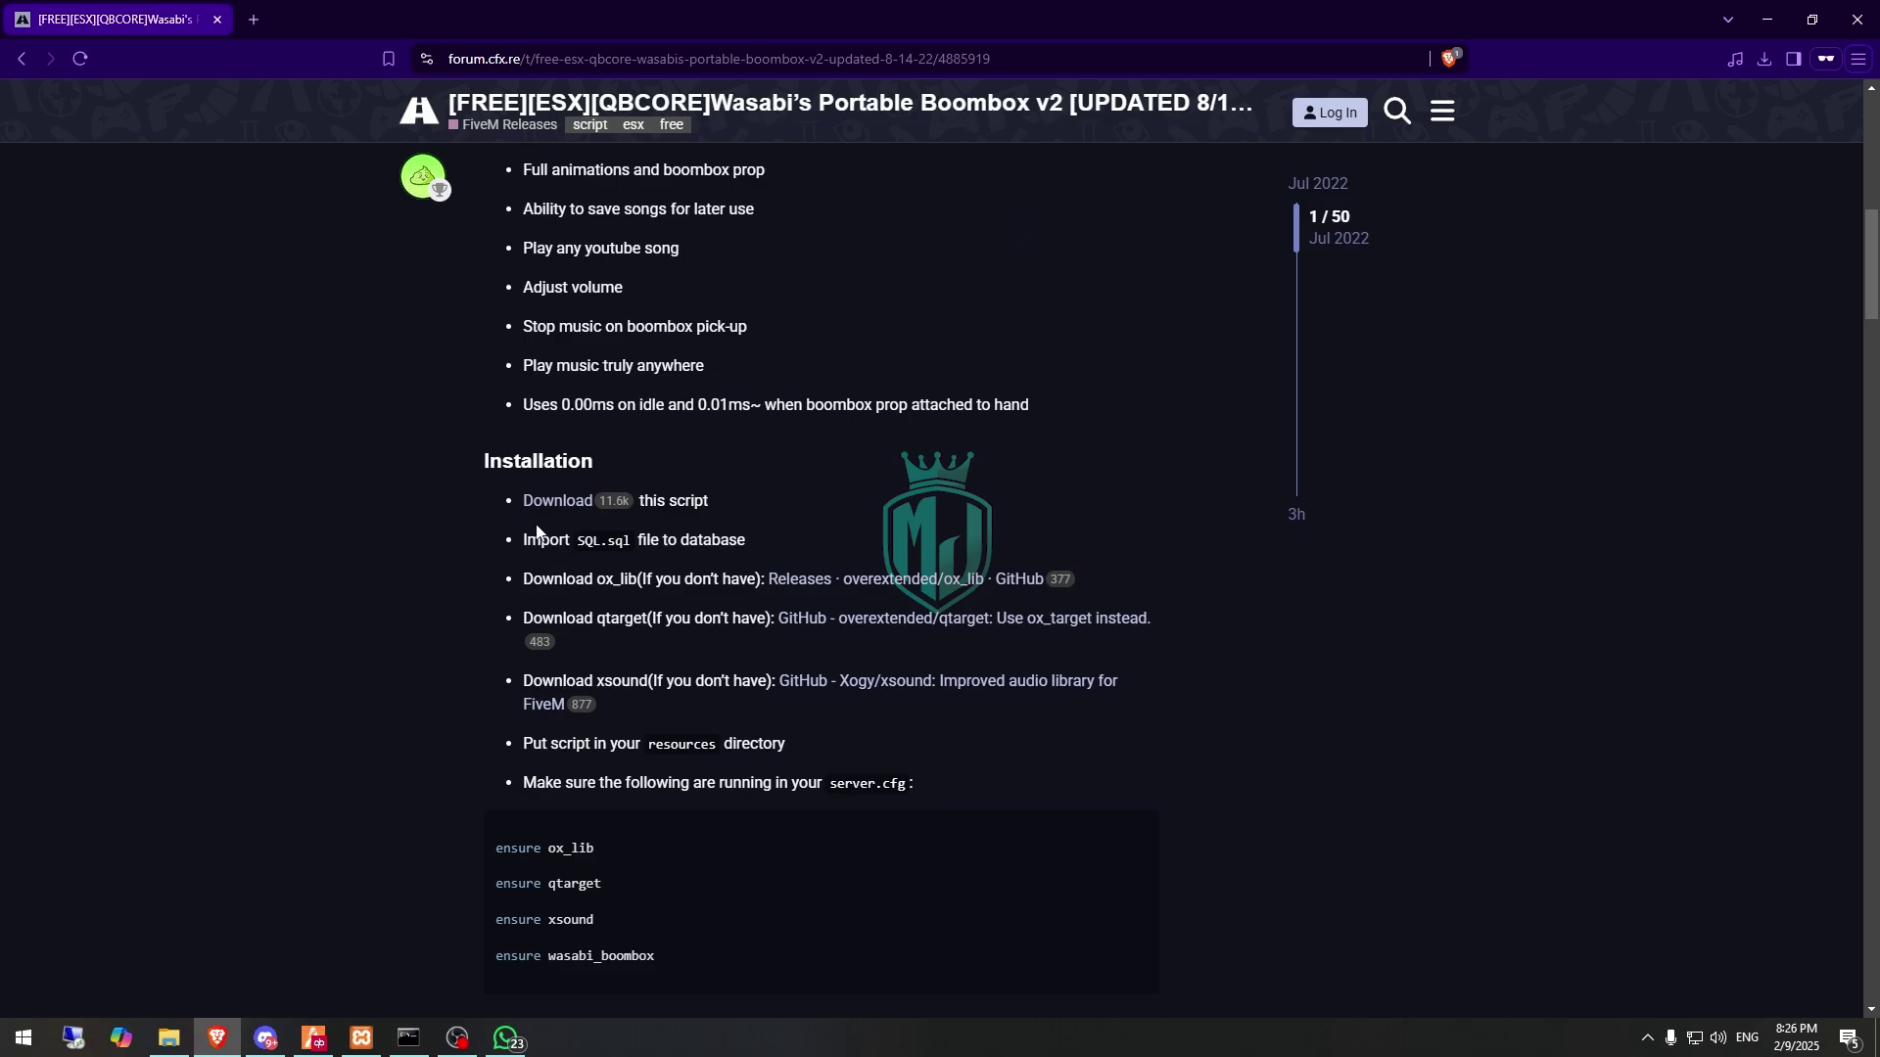
pyautogui.rightClick(532, 505)
pyautogui.click(591, 535)
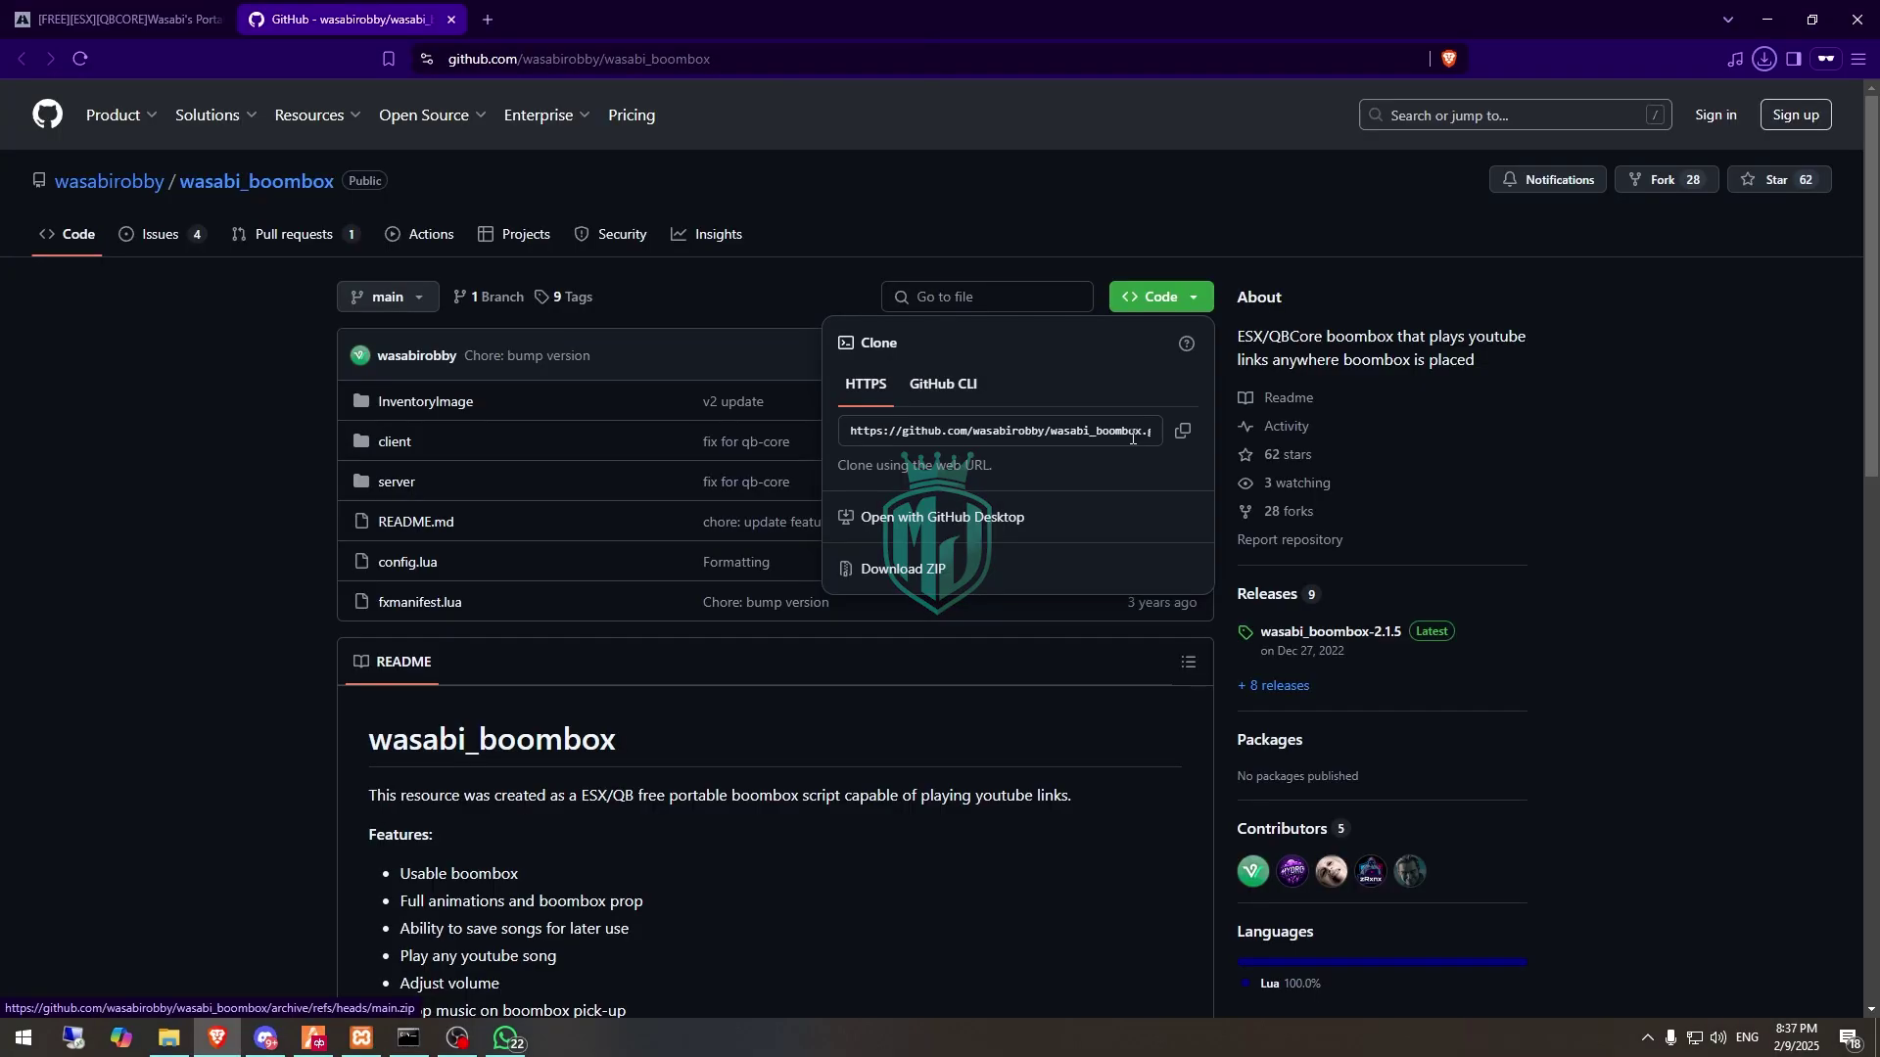
# Copy the downloaded wasabi_boombox-main folder into the server's resources folder and rename it wasabi_boombox.
pyautogui.click(1534, 157)
pyautogui.click(364, 475)
pyautogui.hotkey('ctrl', 'c')
pyautogui.click(170, 1037)
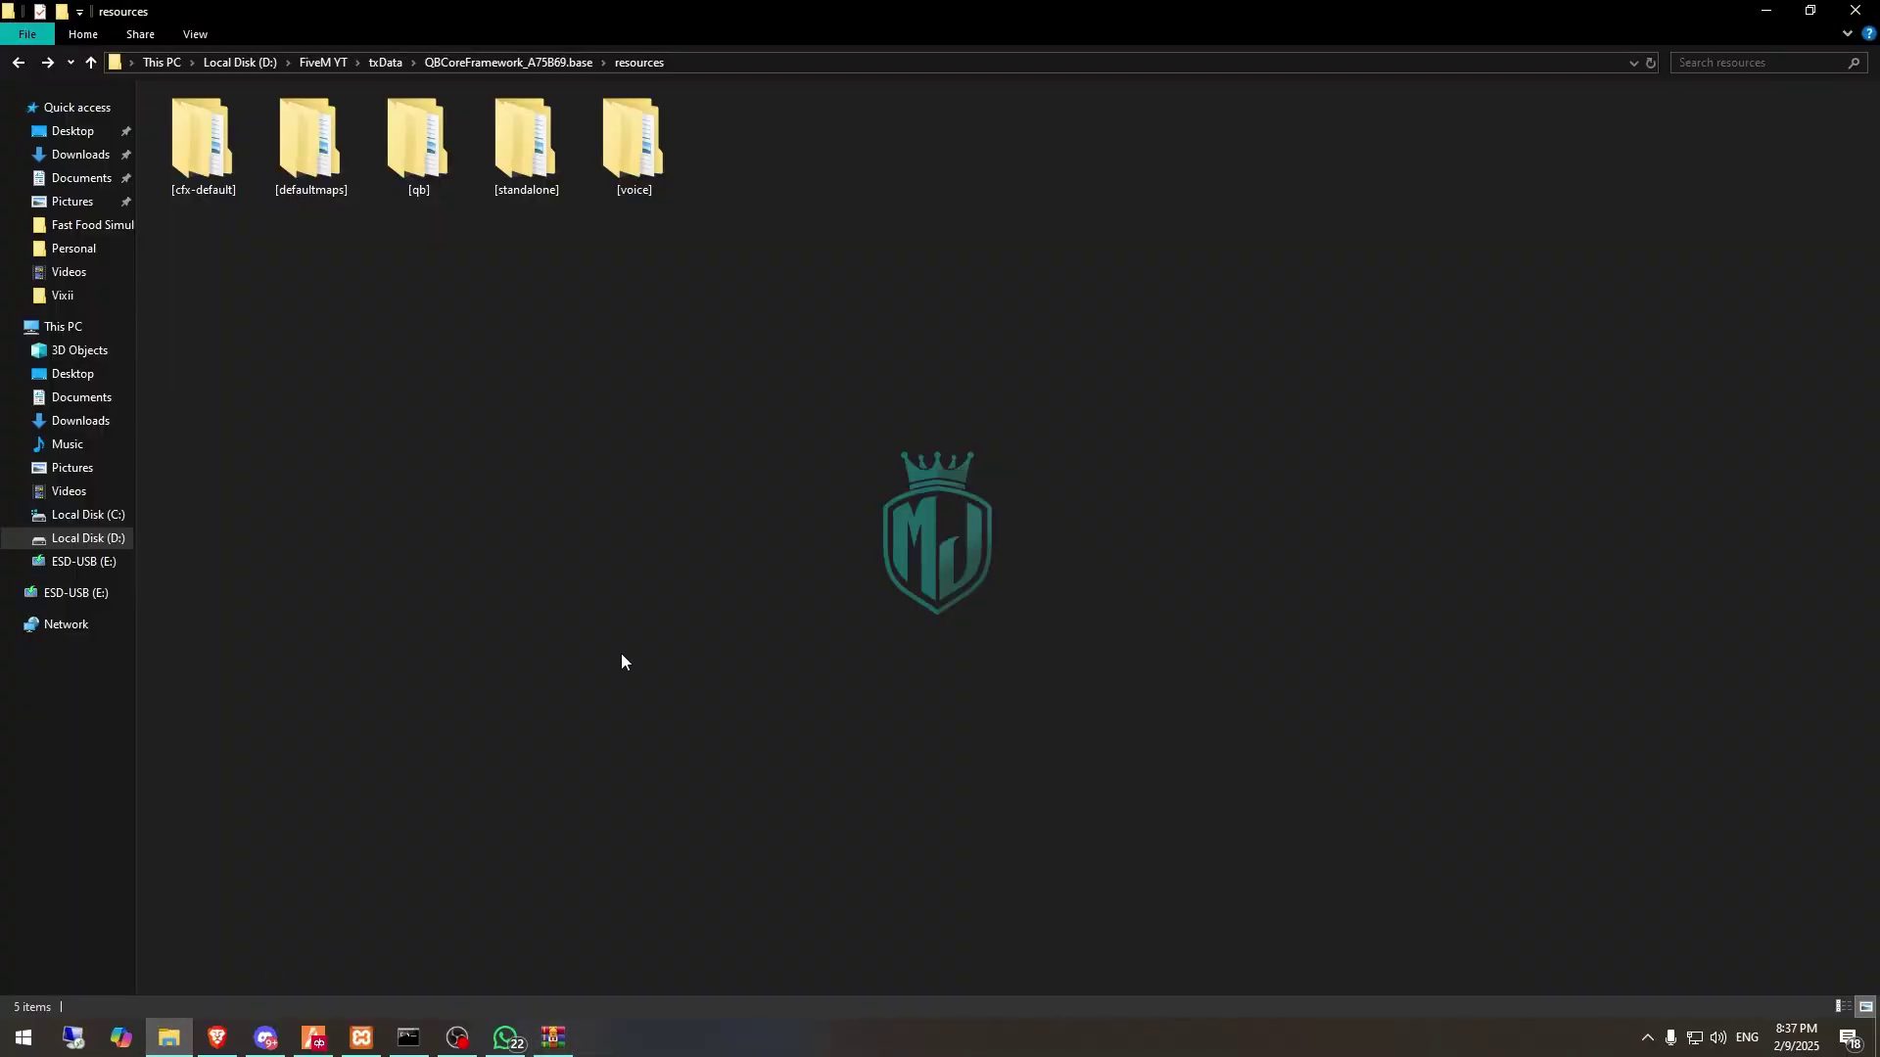
pyautogui.hotkey('ctrl', 'v')
pyautogui.press('F2')
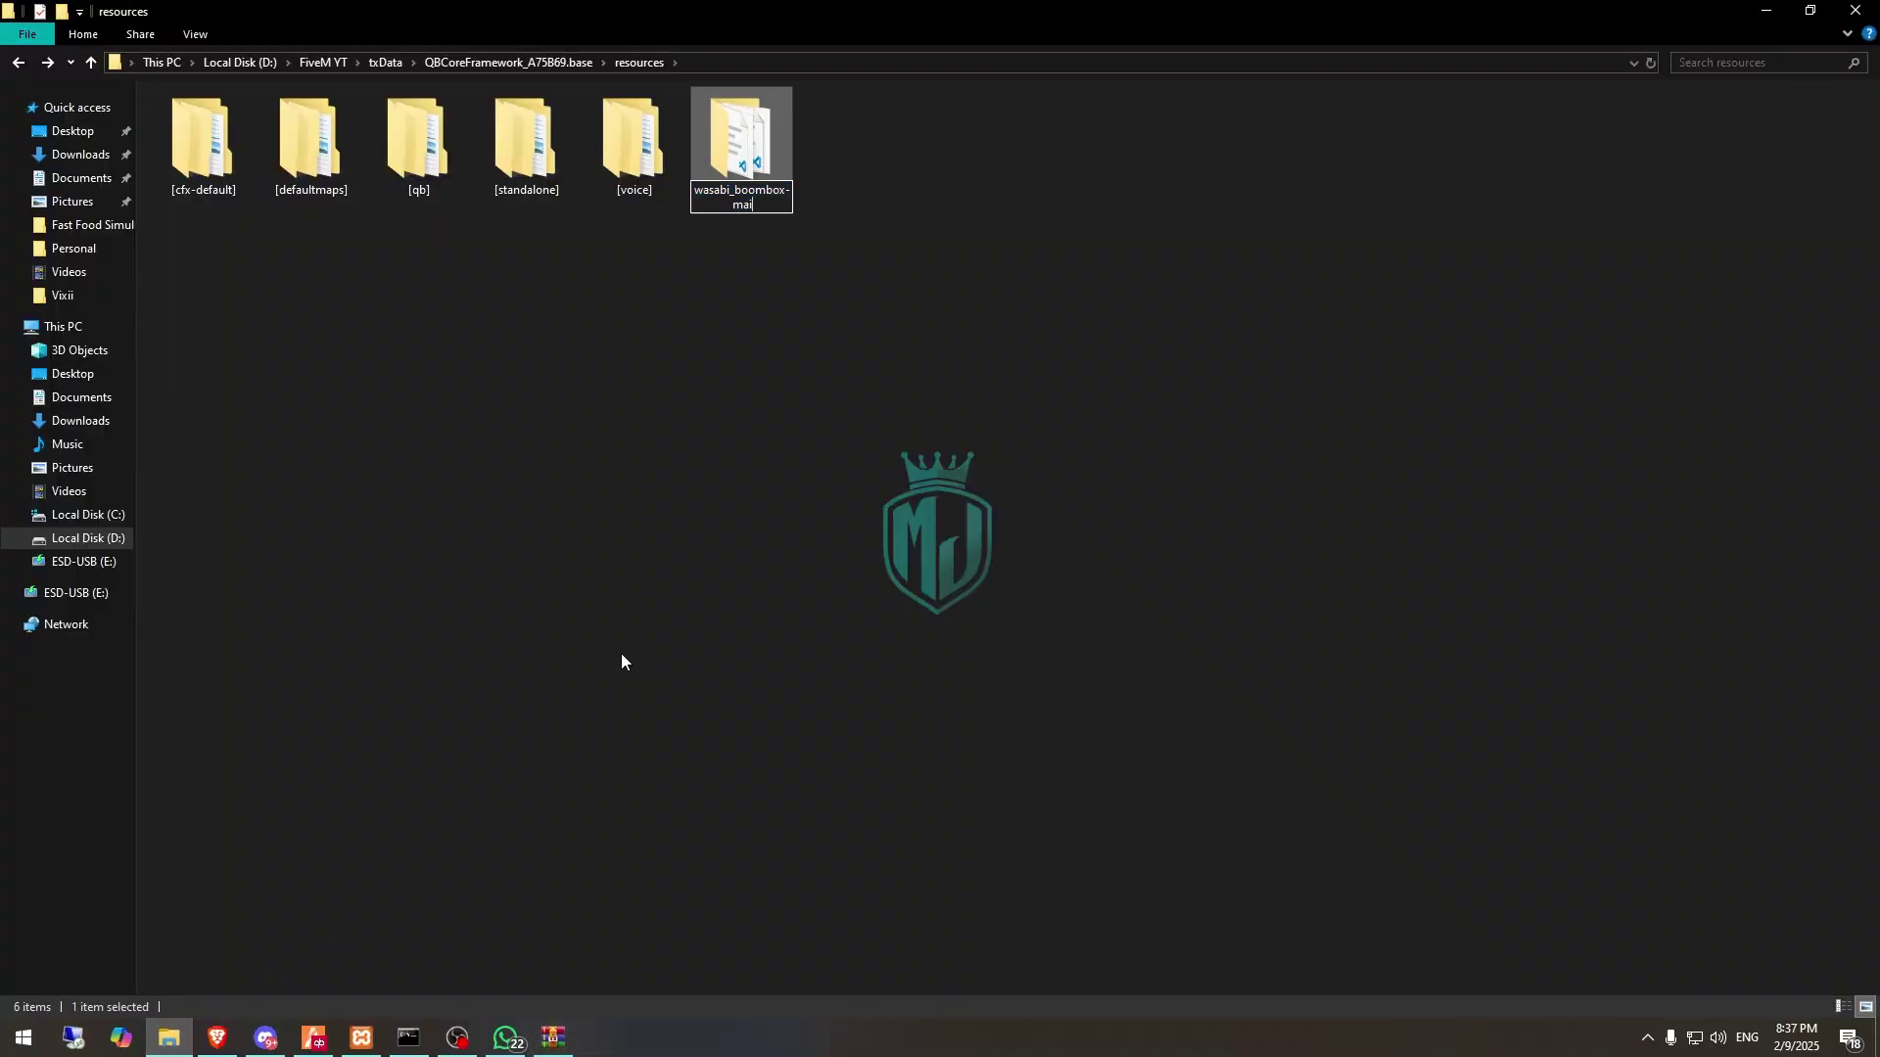
pyautogui.press('Return')
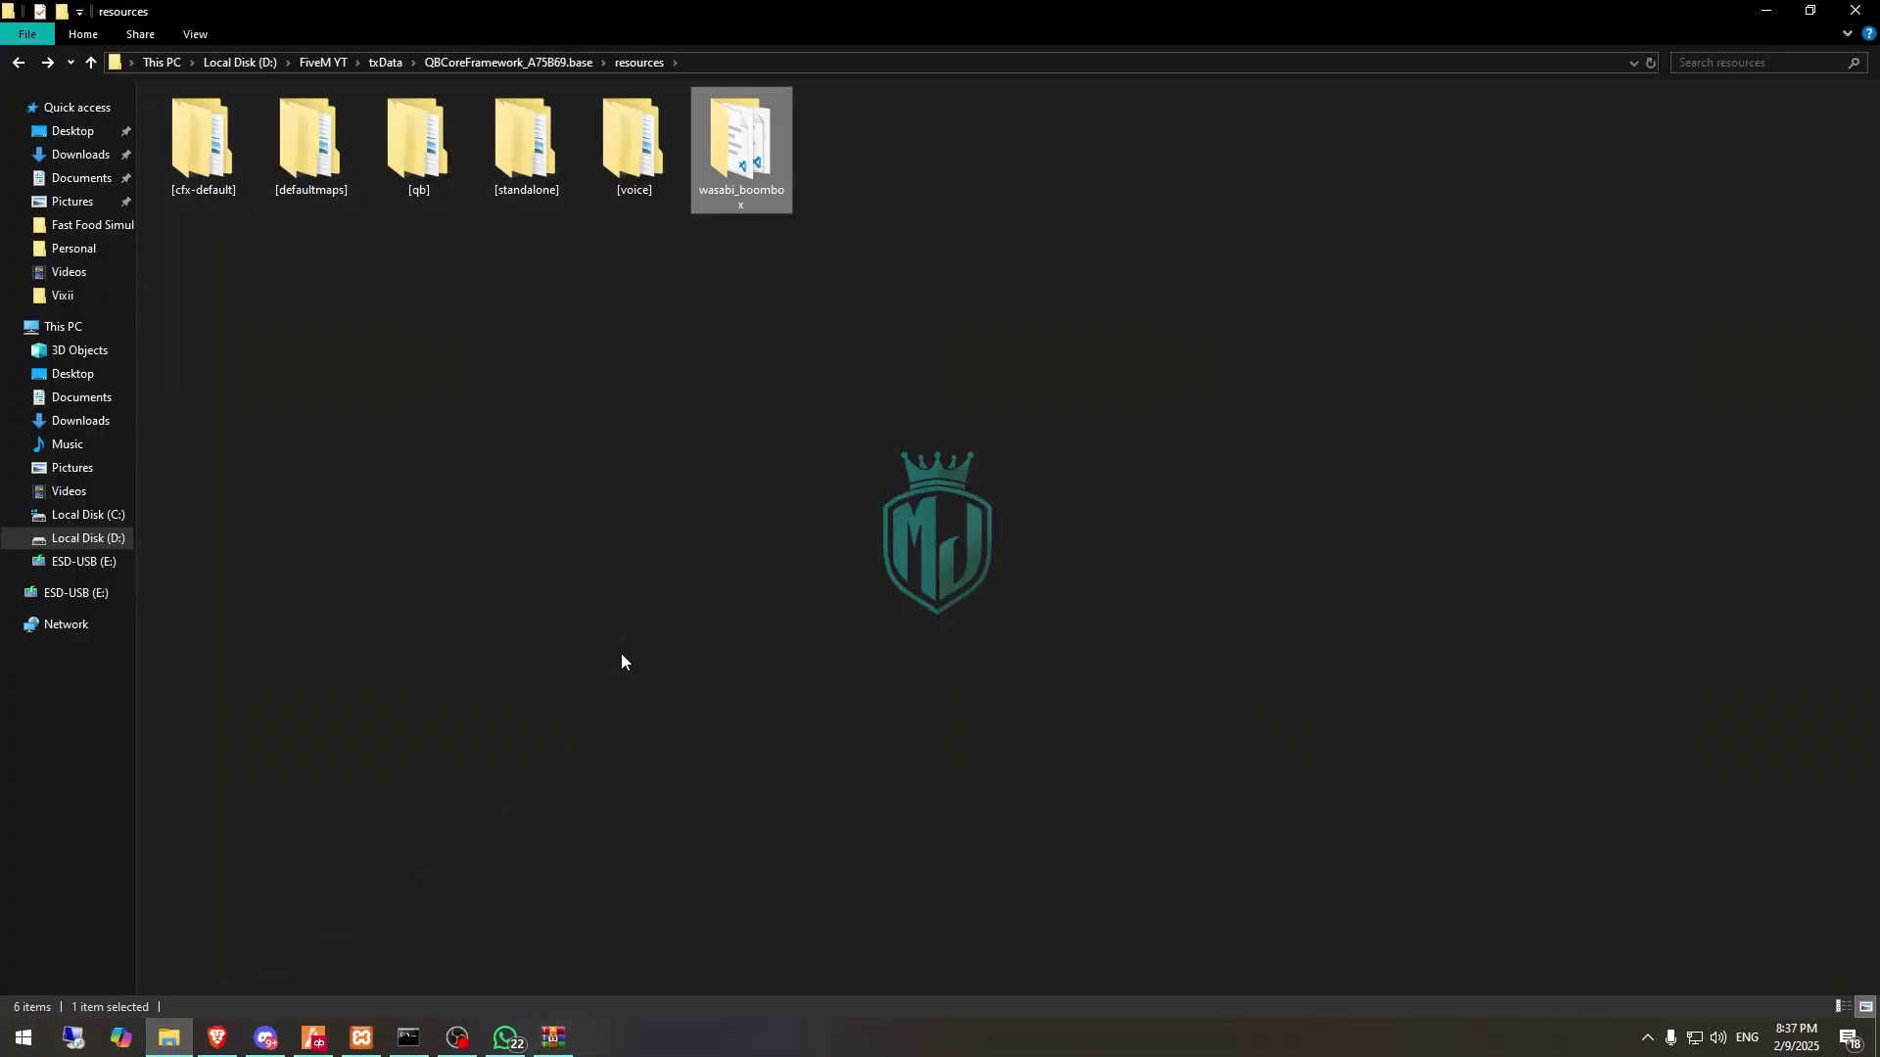
# Return to the boombox README in the browser and open its linked xsound repository in a new tab.
pyautogui.click(217, 1038)
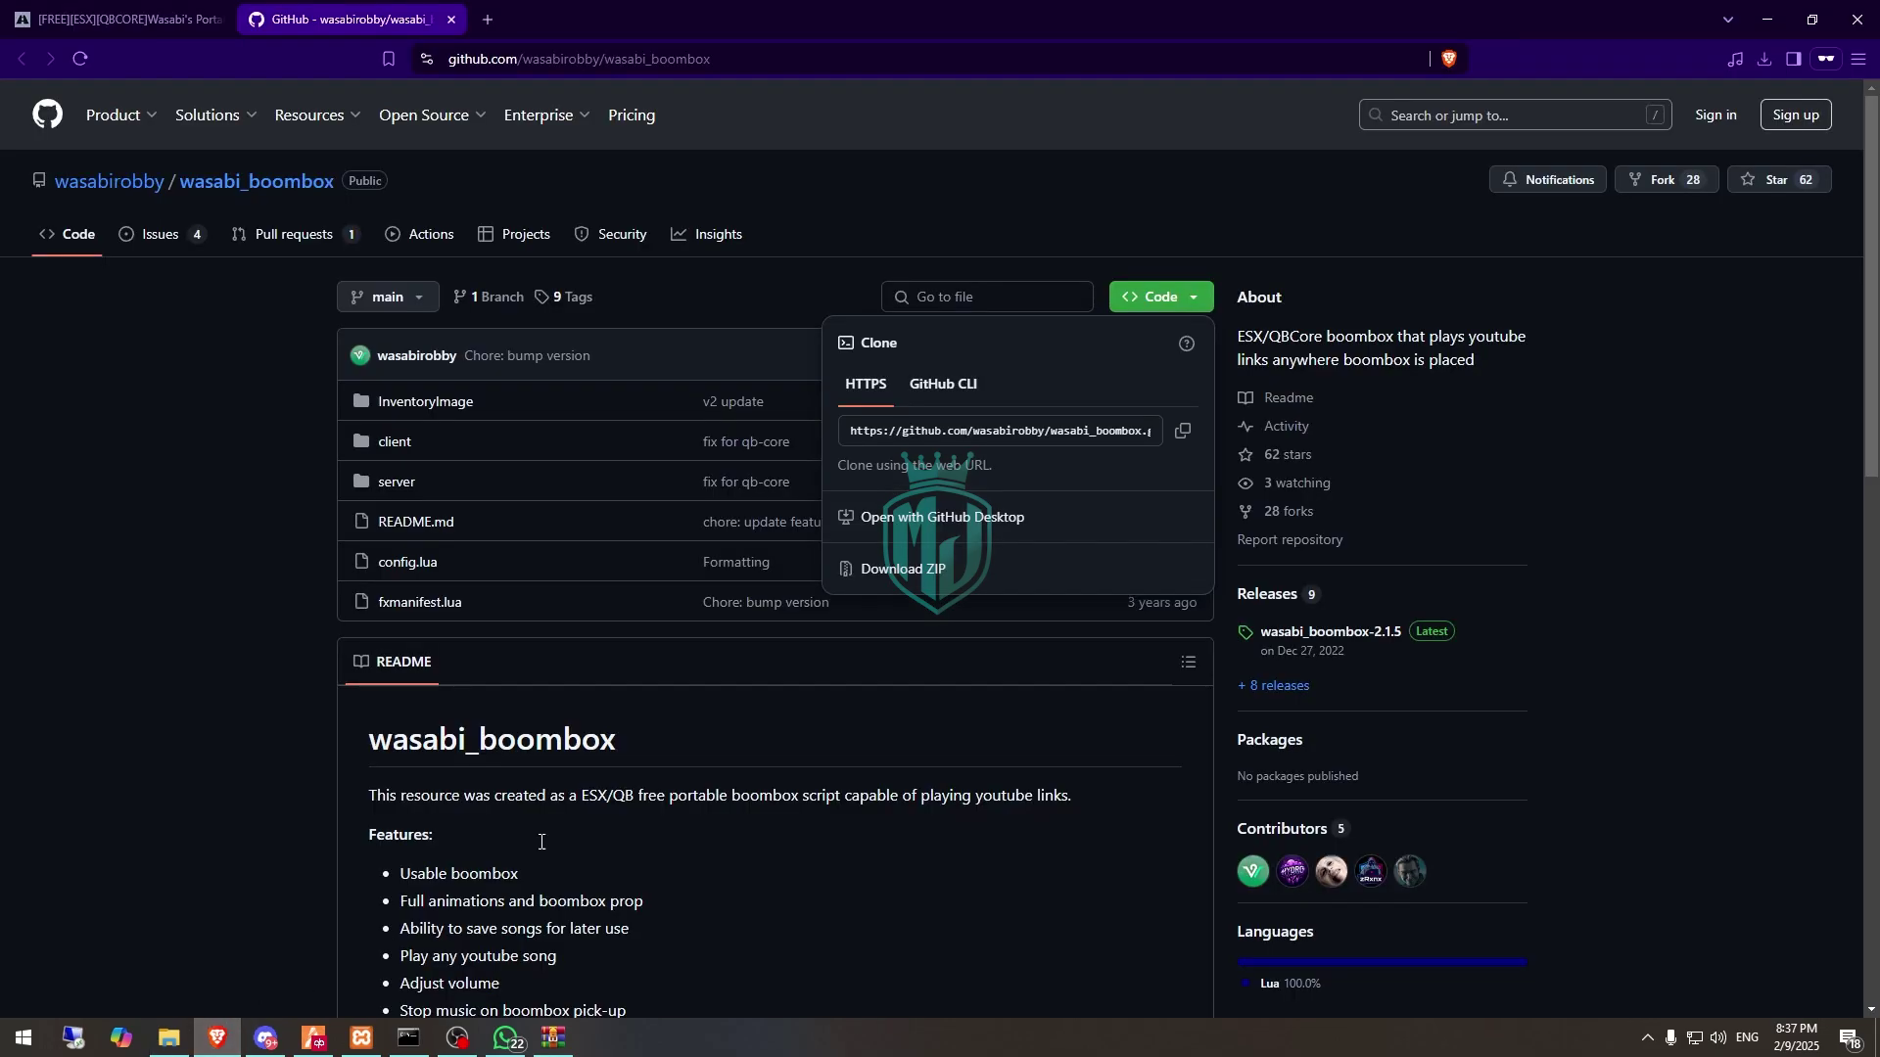
pyautogui.scroll(-6, 705, 697)
pyautogui.scroll(-3, 705, 697)
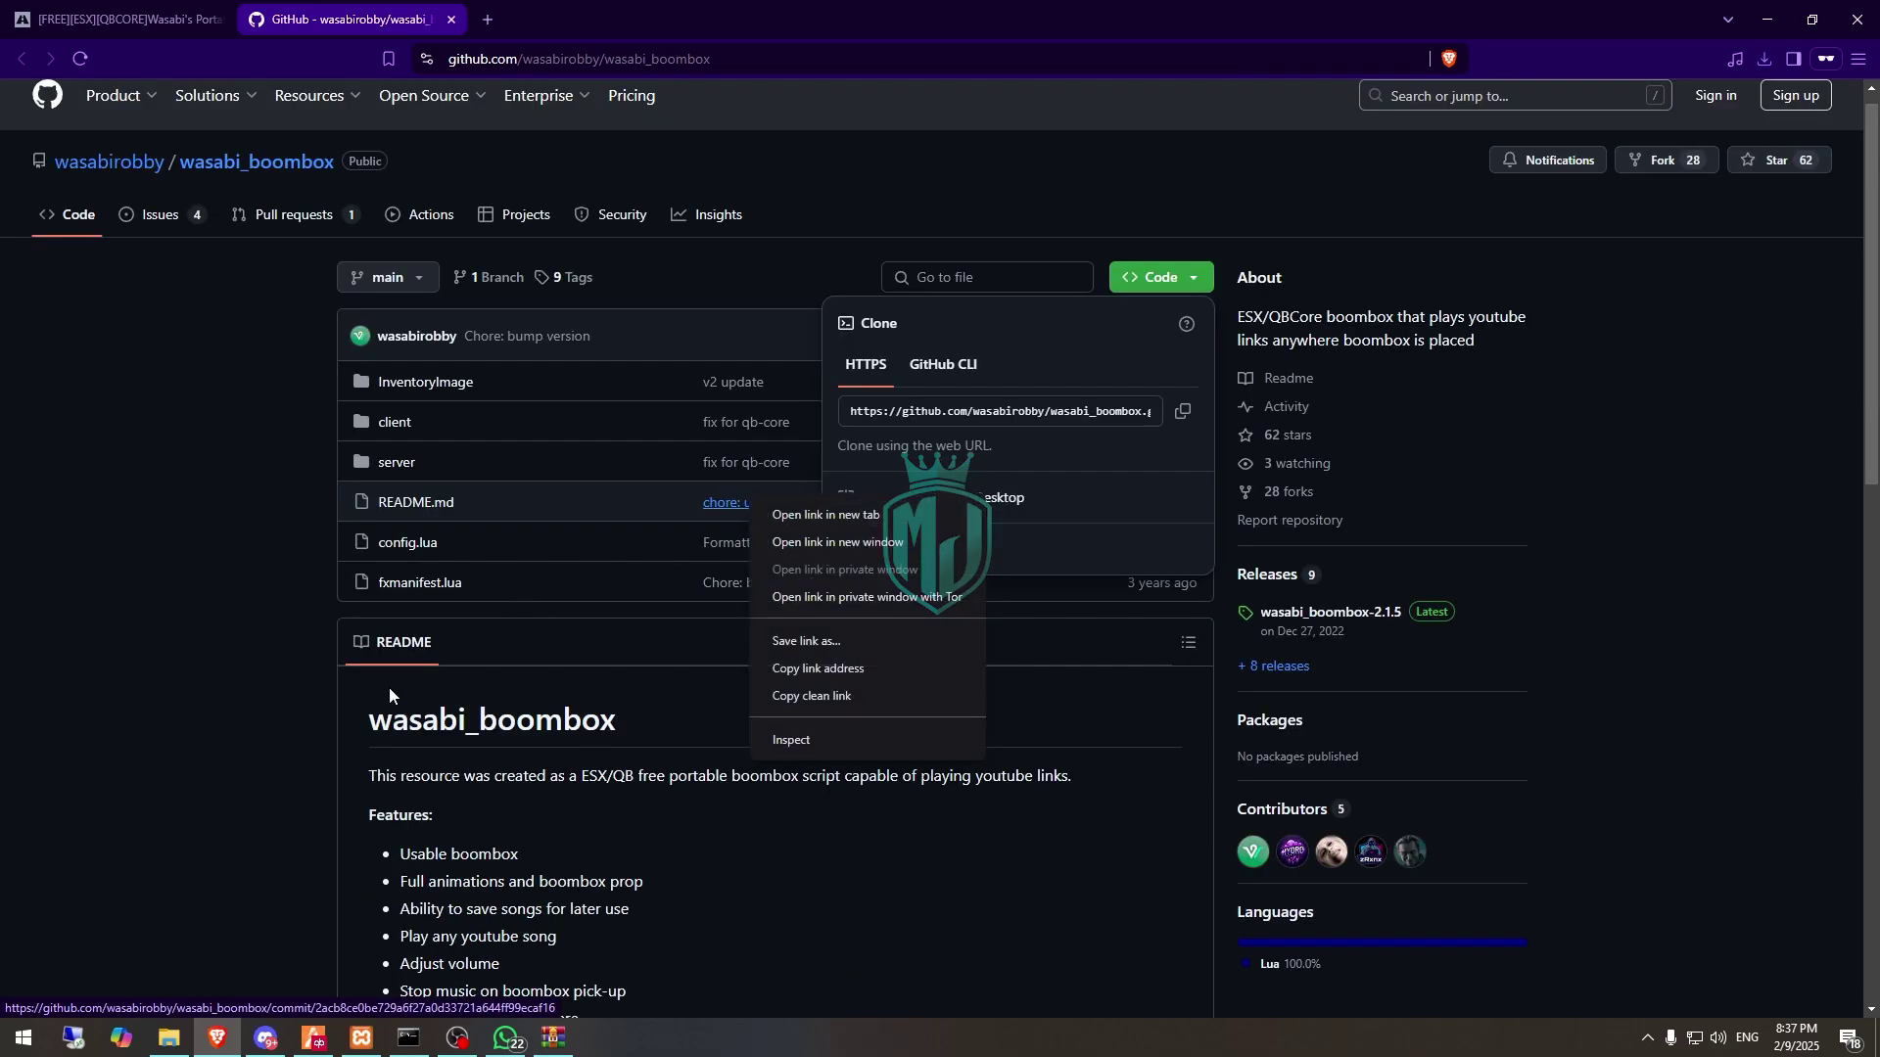
pyautogui.click(390, 687)
pyautogui.scroll(-1, 390, 687)
pyautogui.scroll(-5, 395, 698)
pyautogui.rightClick(802, 773)
pyautogui.click(871, 515)
pyautogui.click(578, 19)
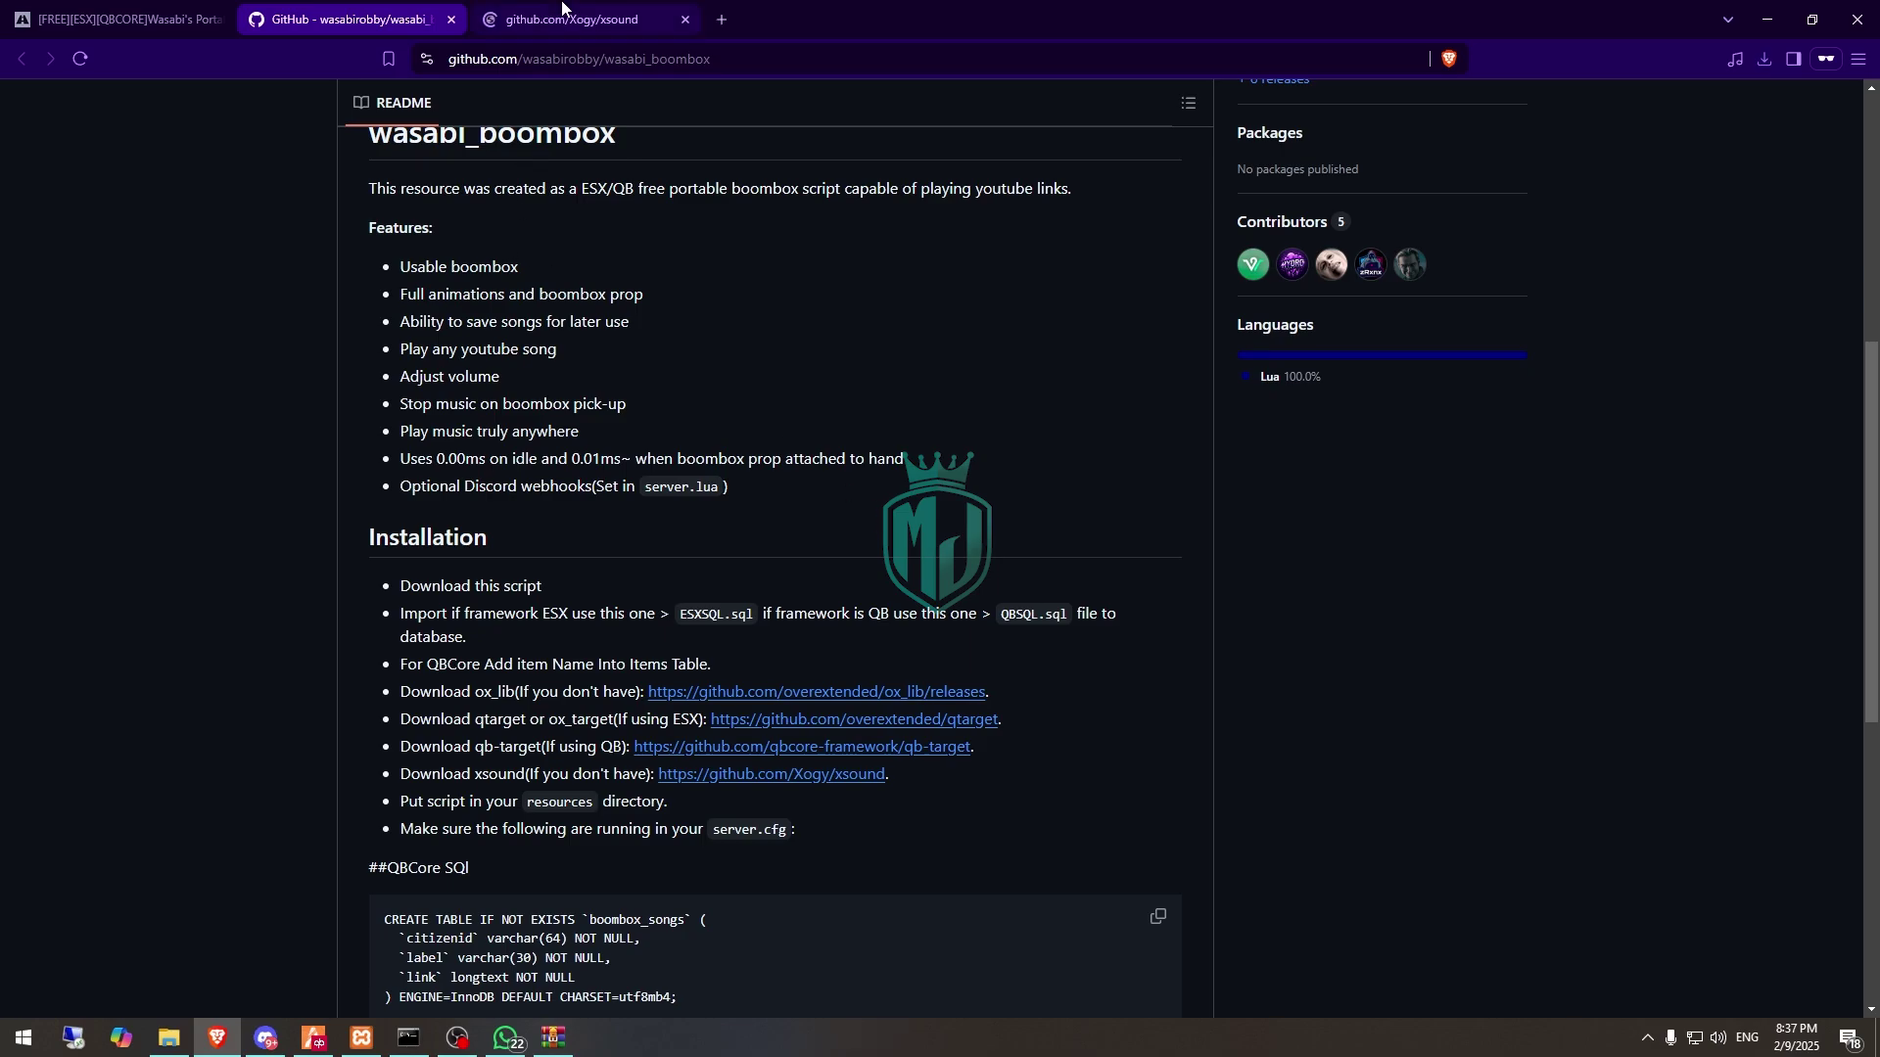
# Download xsound as a ZIP and place its folder in the server's resources folder under the name xsound.
pyautogui.click(1160, 295)
pyautogui.click(879, 563)
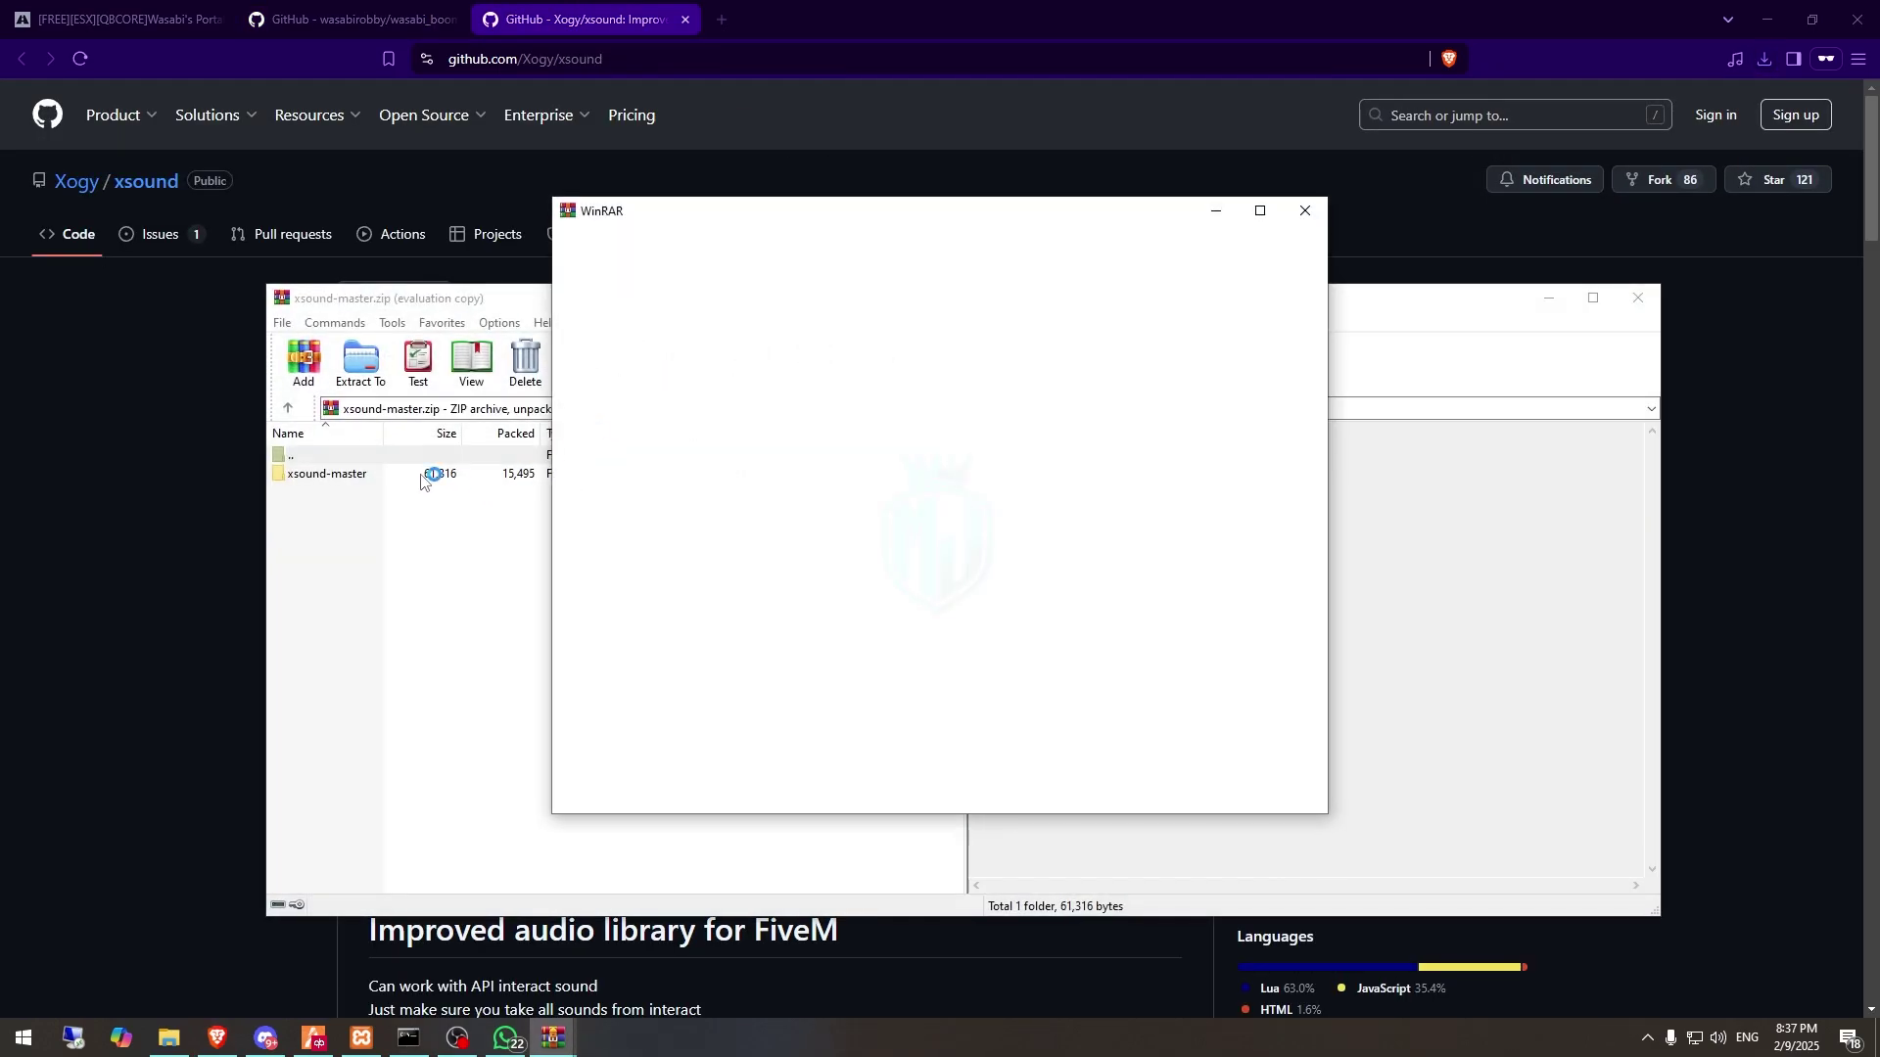
pyautogui.moveTo(423, 474); pyautogui.dragTo(235, 1033)
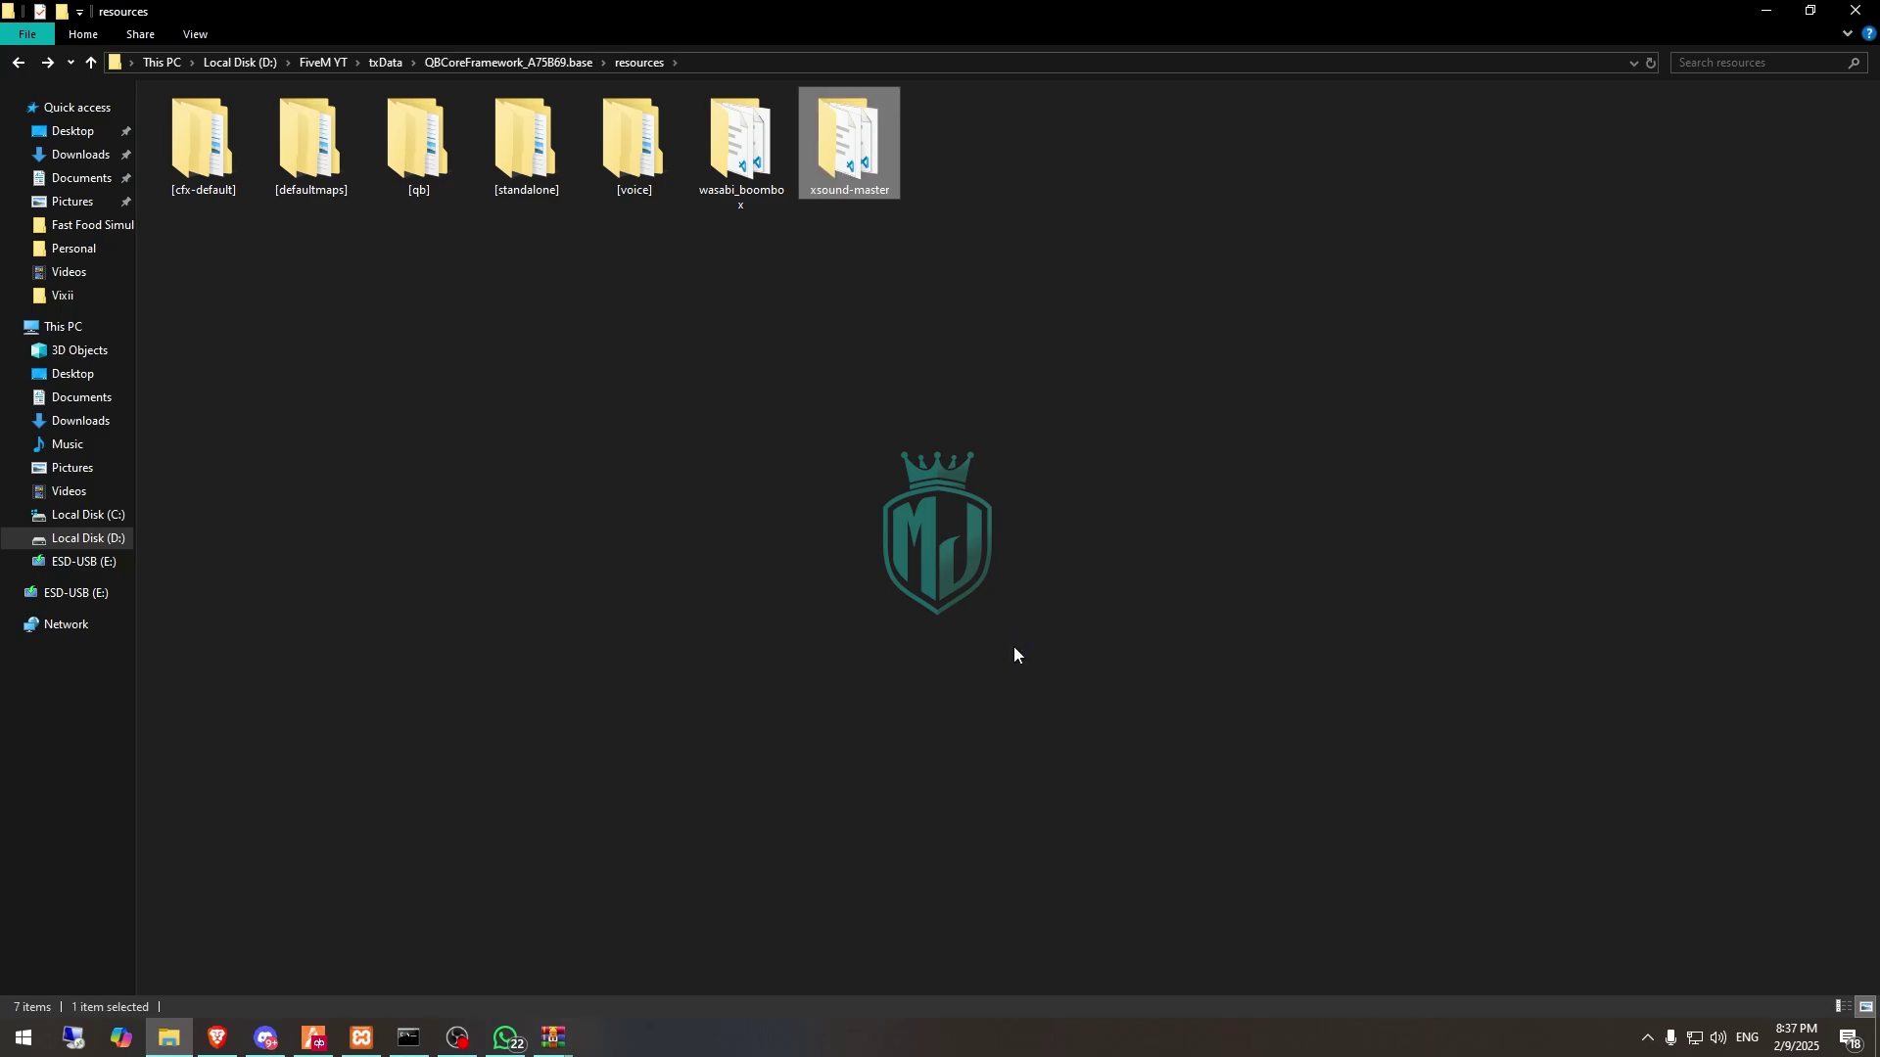
pyautogui.press('F2')
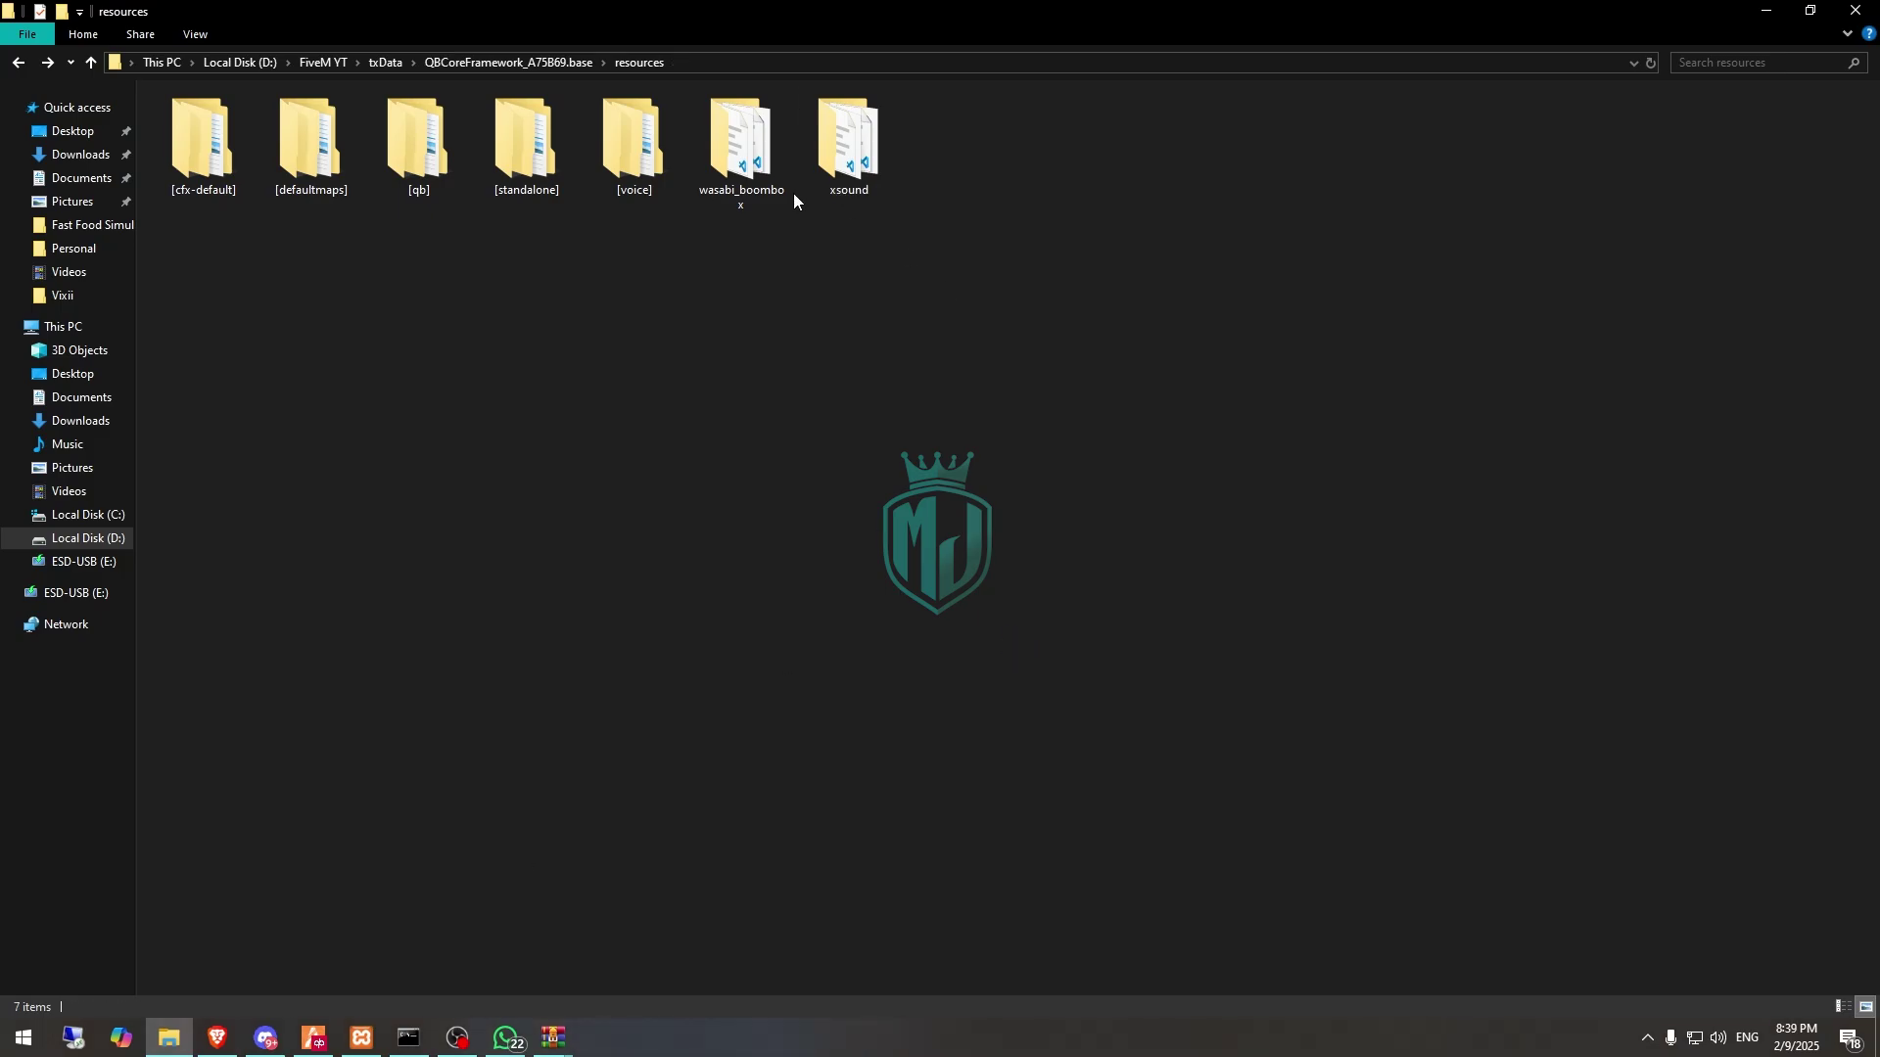
# Open the InventoryImage folder inside wasabi_boombox and select the boombox image.
pyautogui.doubleClick(788, 188)
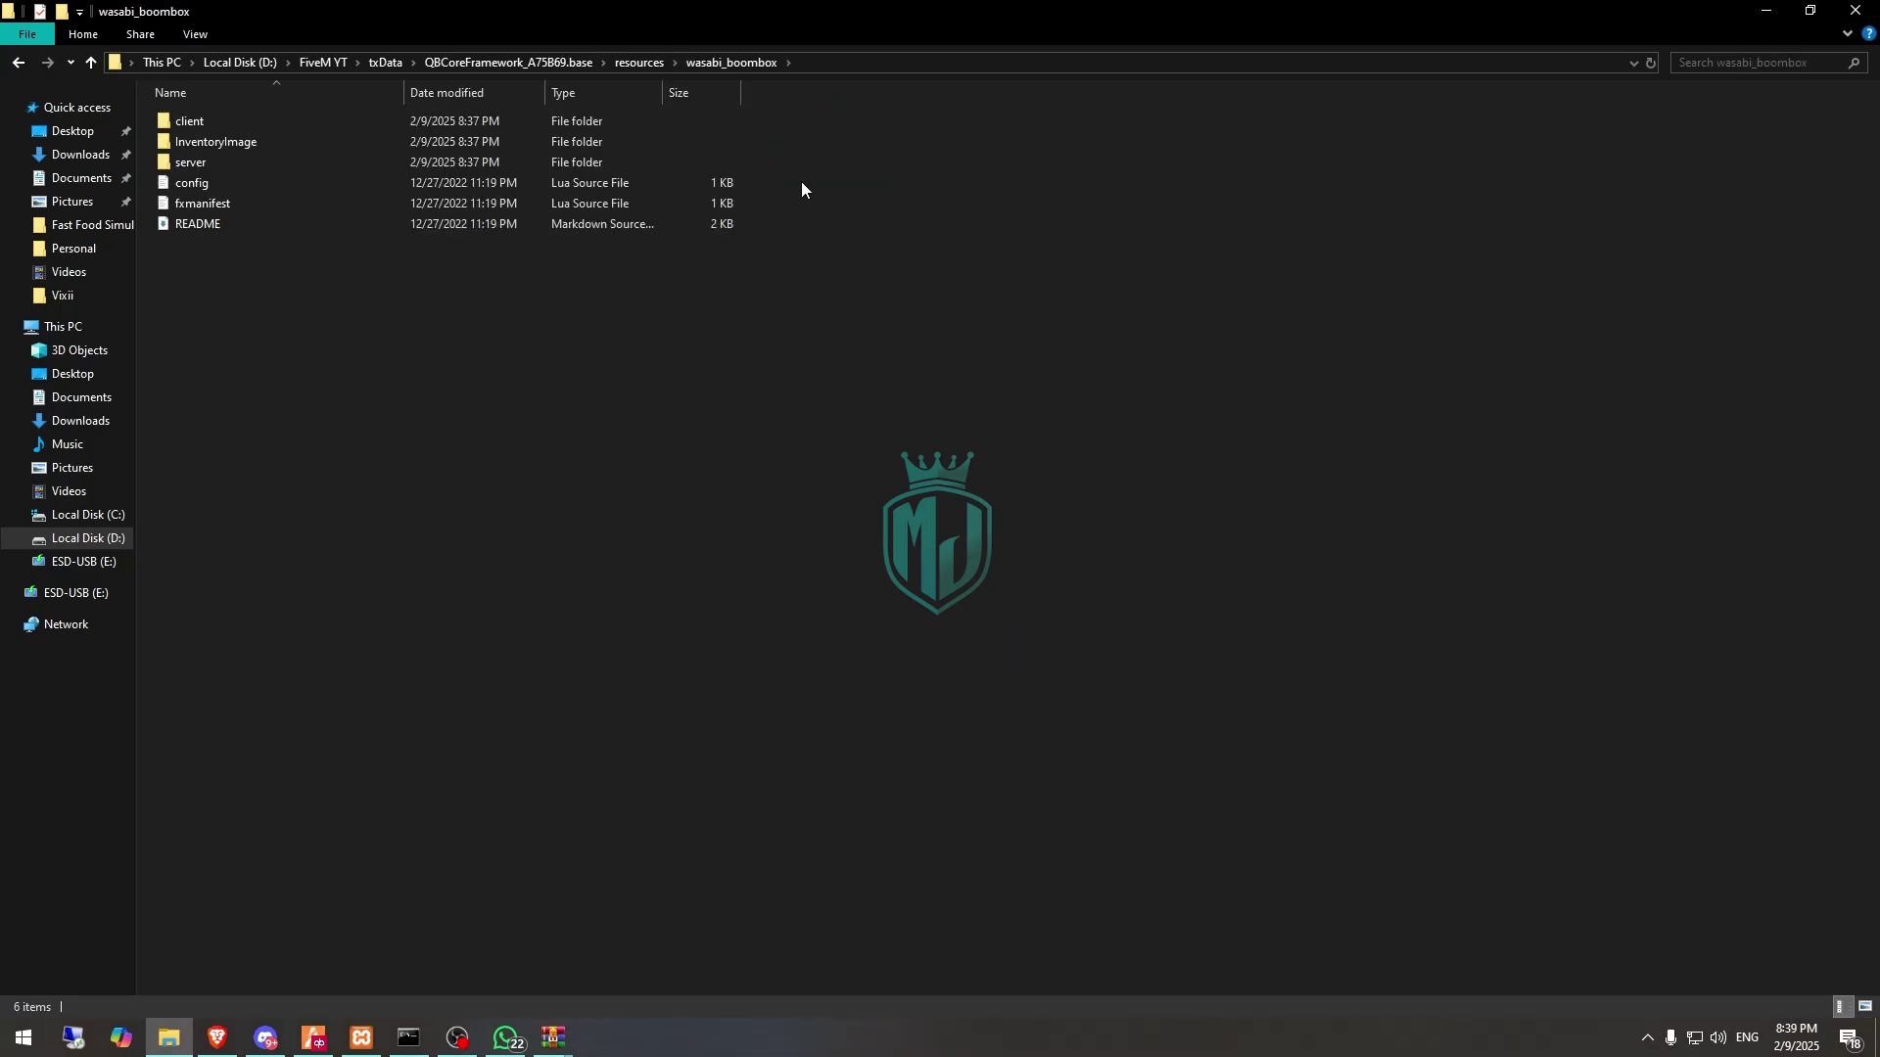
pyautogui.doubleClick(245, 147)
pyautogui.click(235, 145)
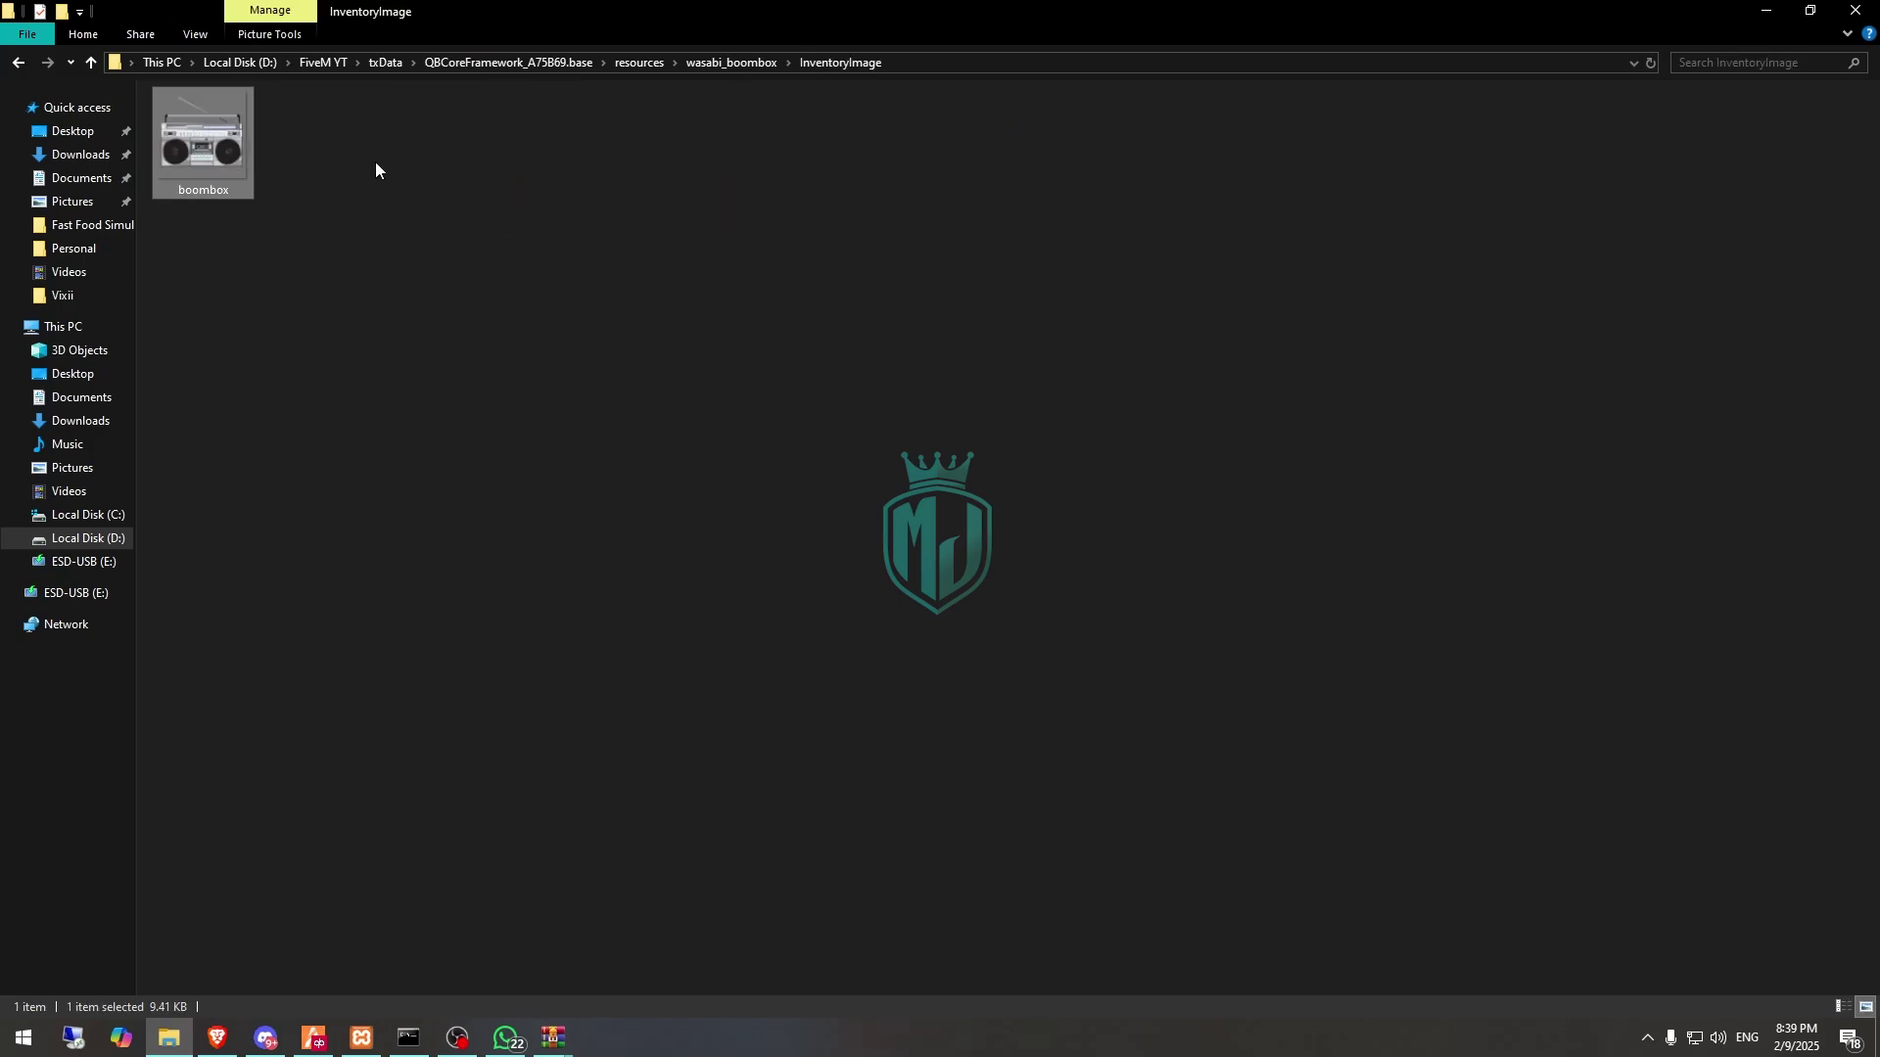
# Open the html/images folder of qb-inventory inside the [qb] resources folder.
pyautogui.click(641, 62)
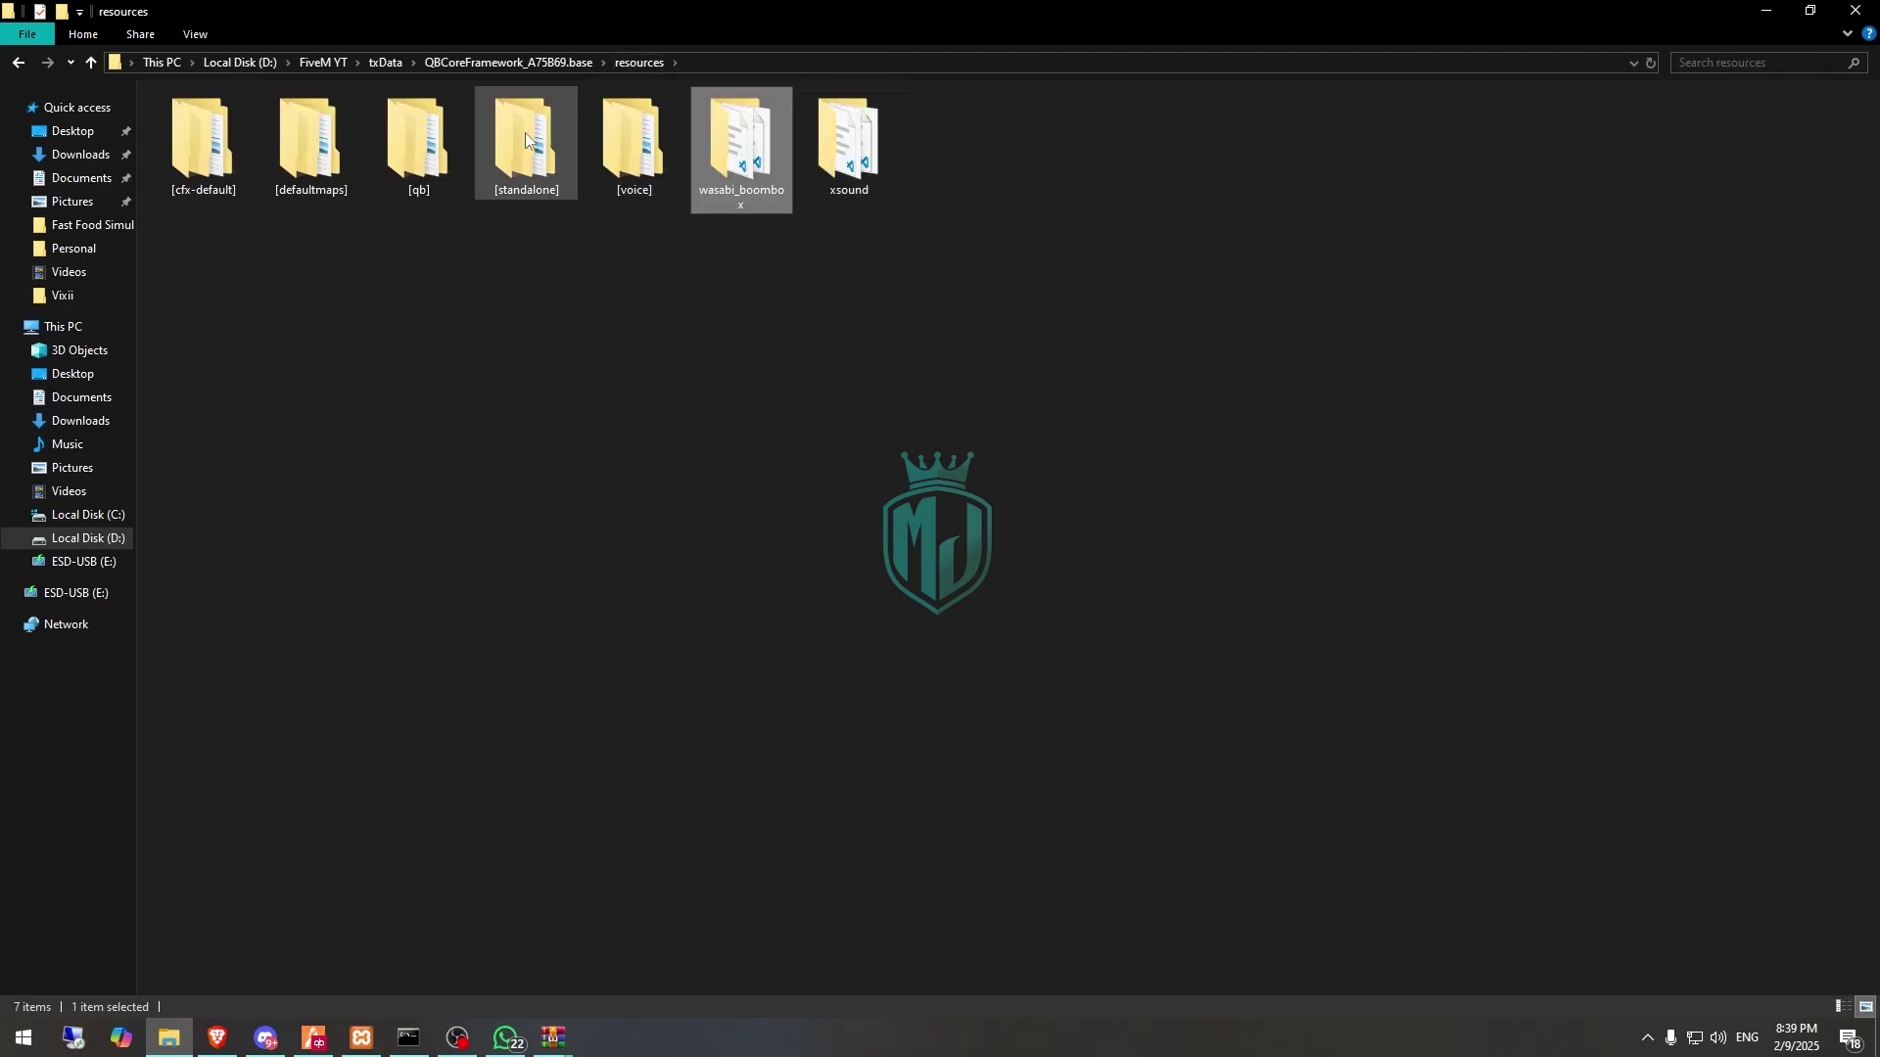
pyautogui.doubleClick(425, 133)
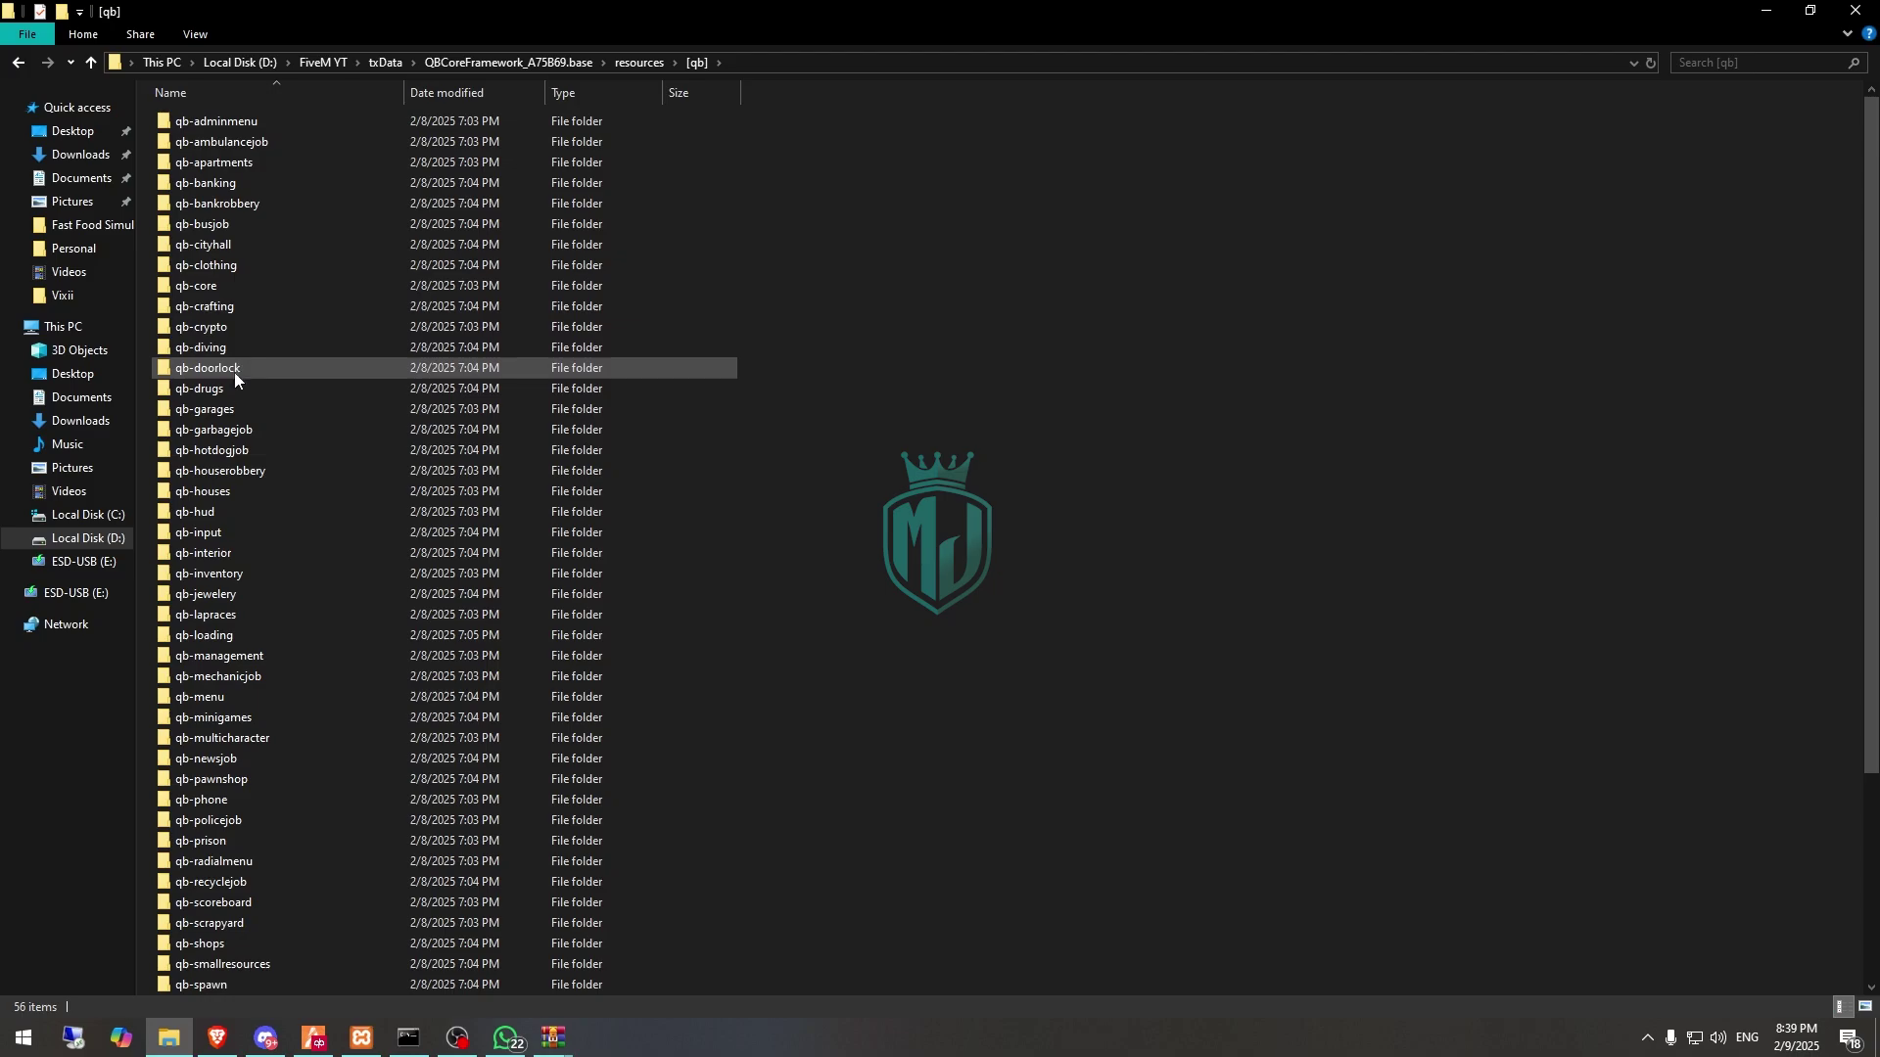
pyautogui.doubleClick(235, 566)
pyautogui.click(209, 168)
pyautogui.doubleClick(243, 116)
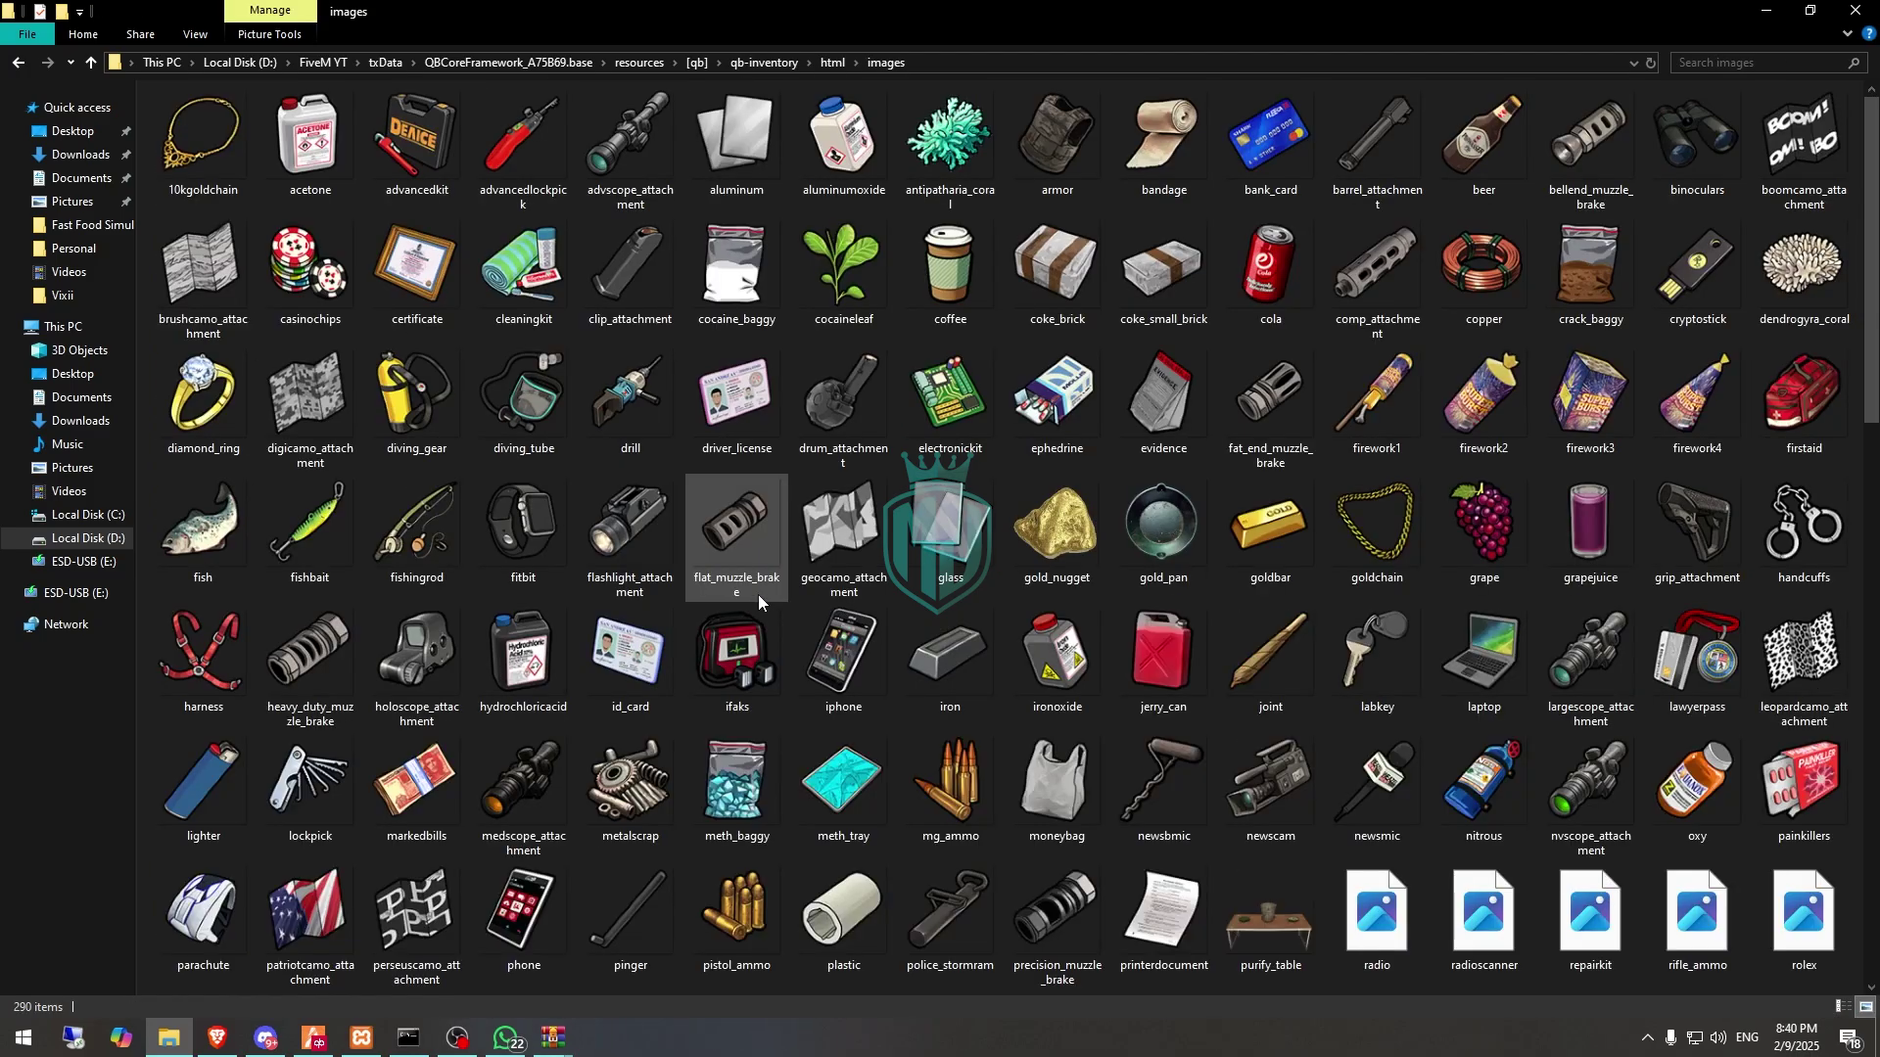
# Open the items Lua file from qb-core's shared folder for editing.
pyautogui.click(697, 62)
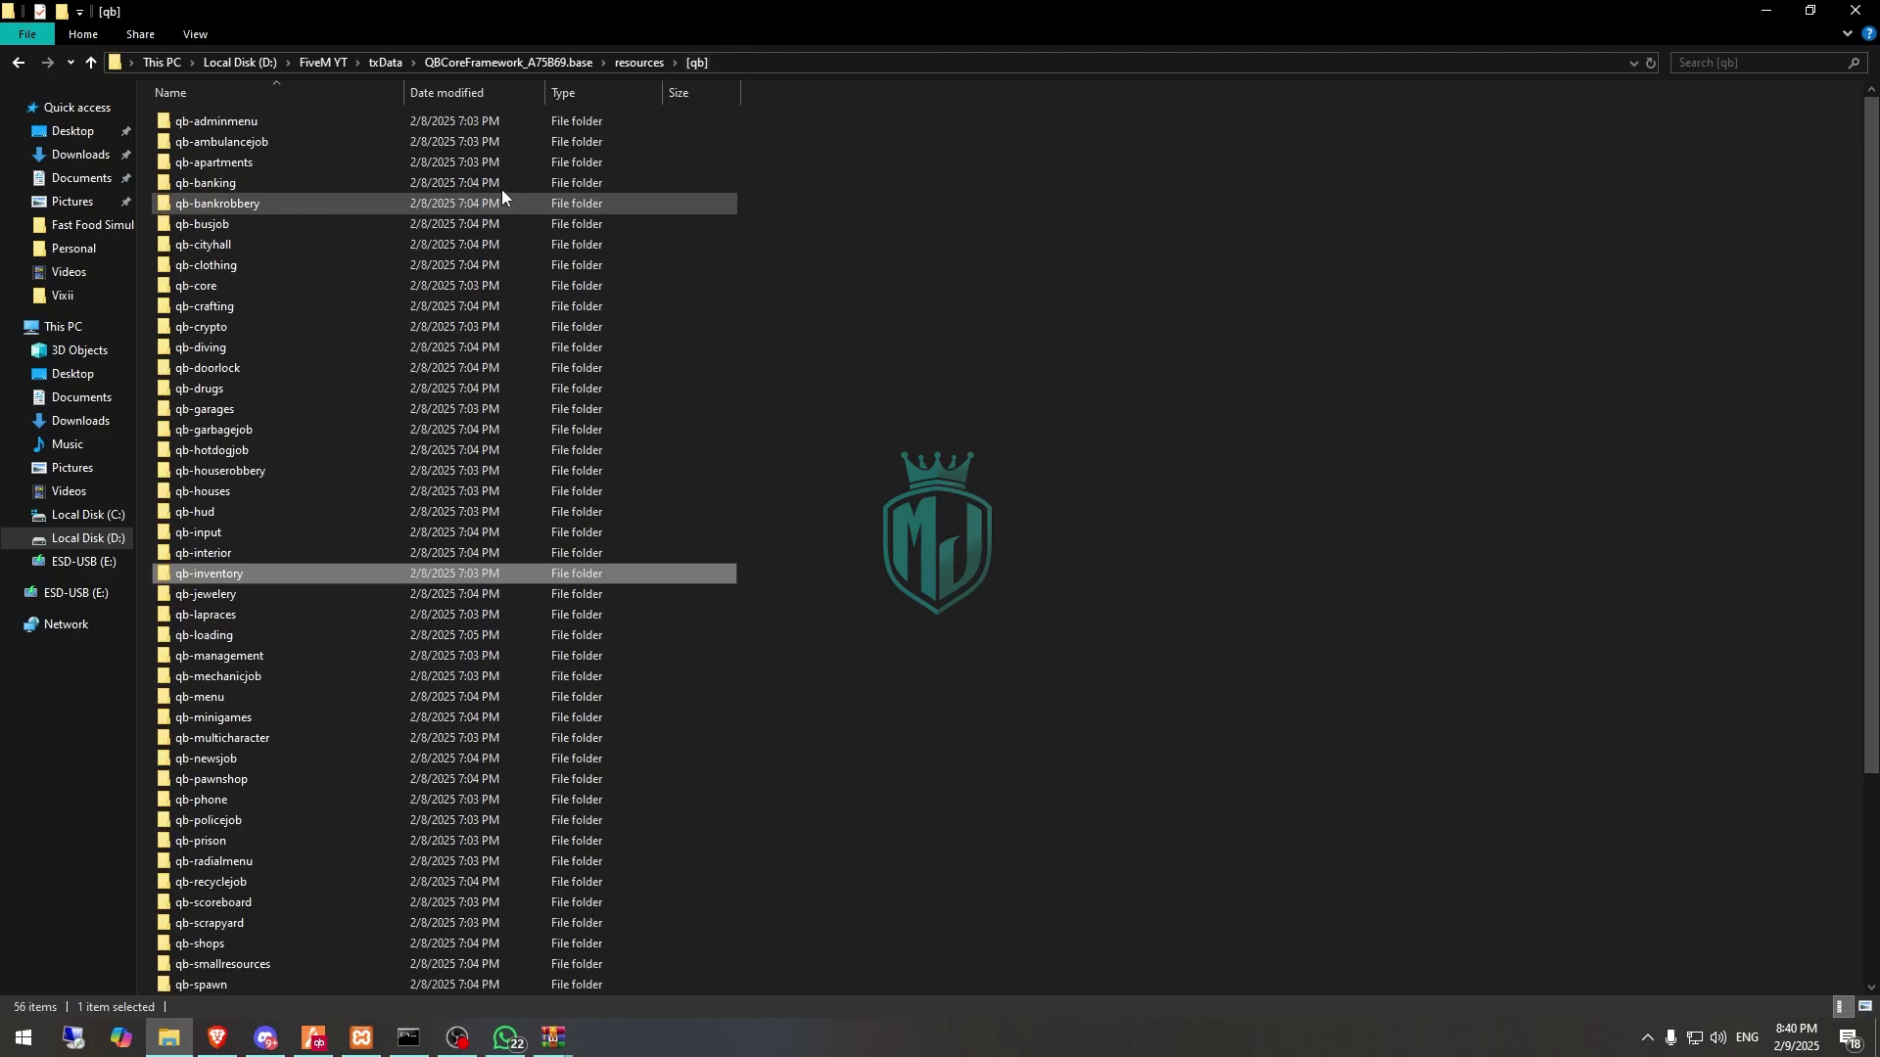
pyautogui.doubleClick(237, 284)
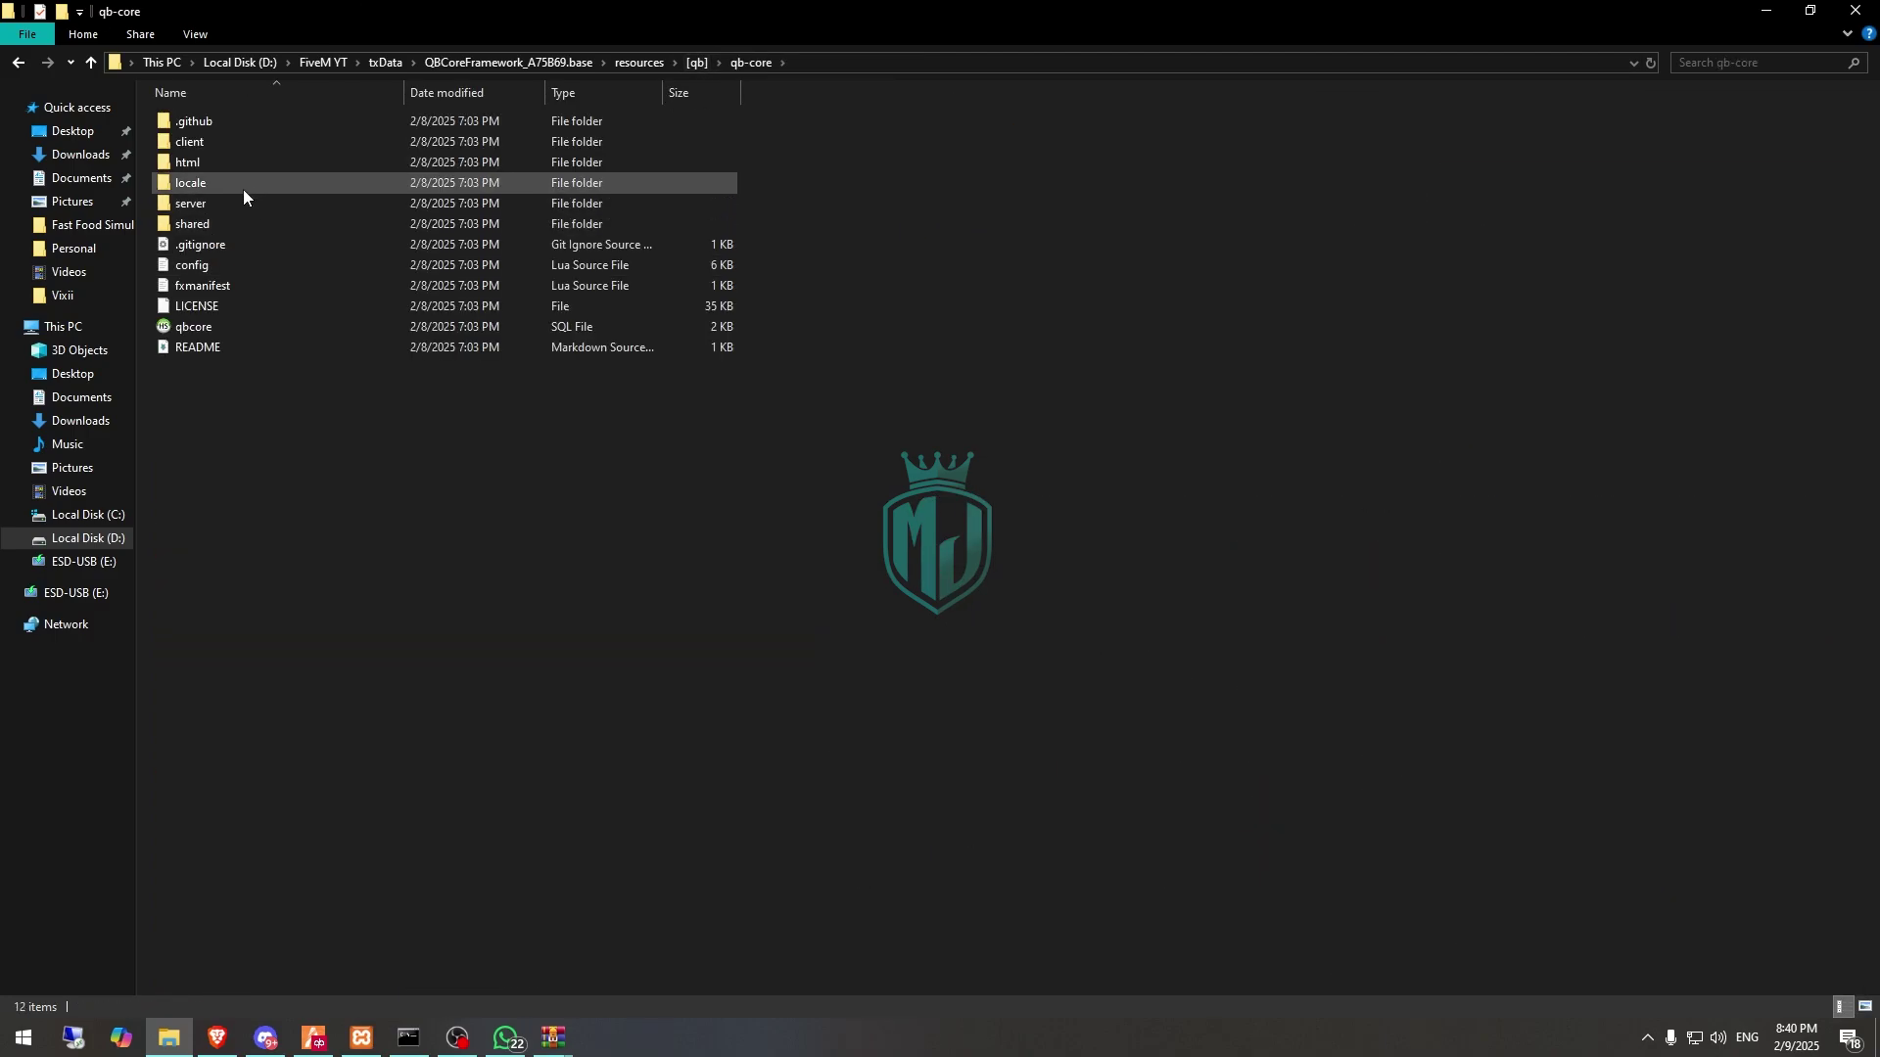
pyautogui.doubleClick(231, 221)
pyautogui.doubleClick(255, 143)
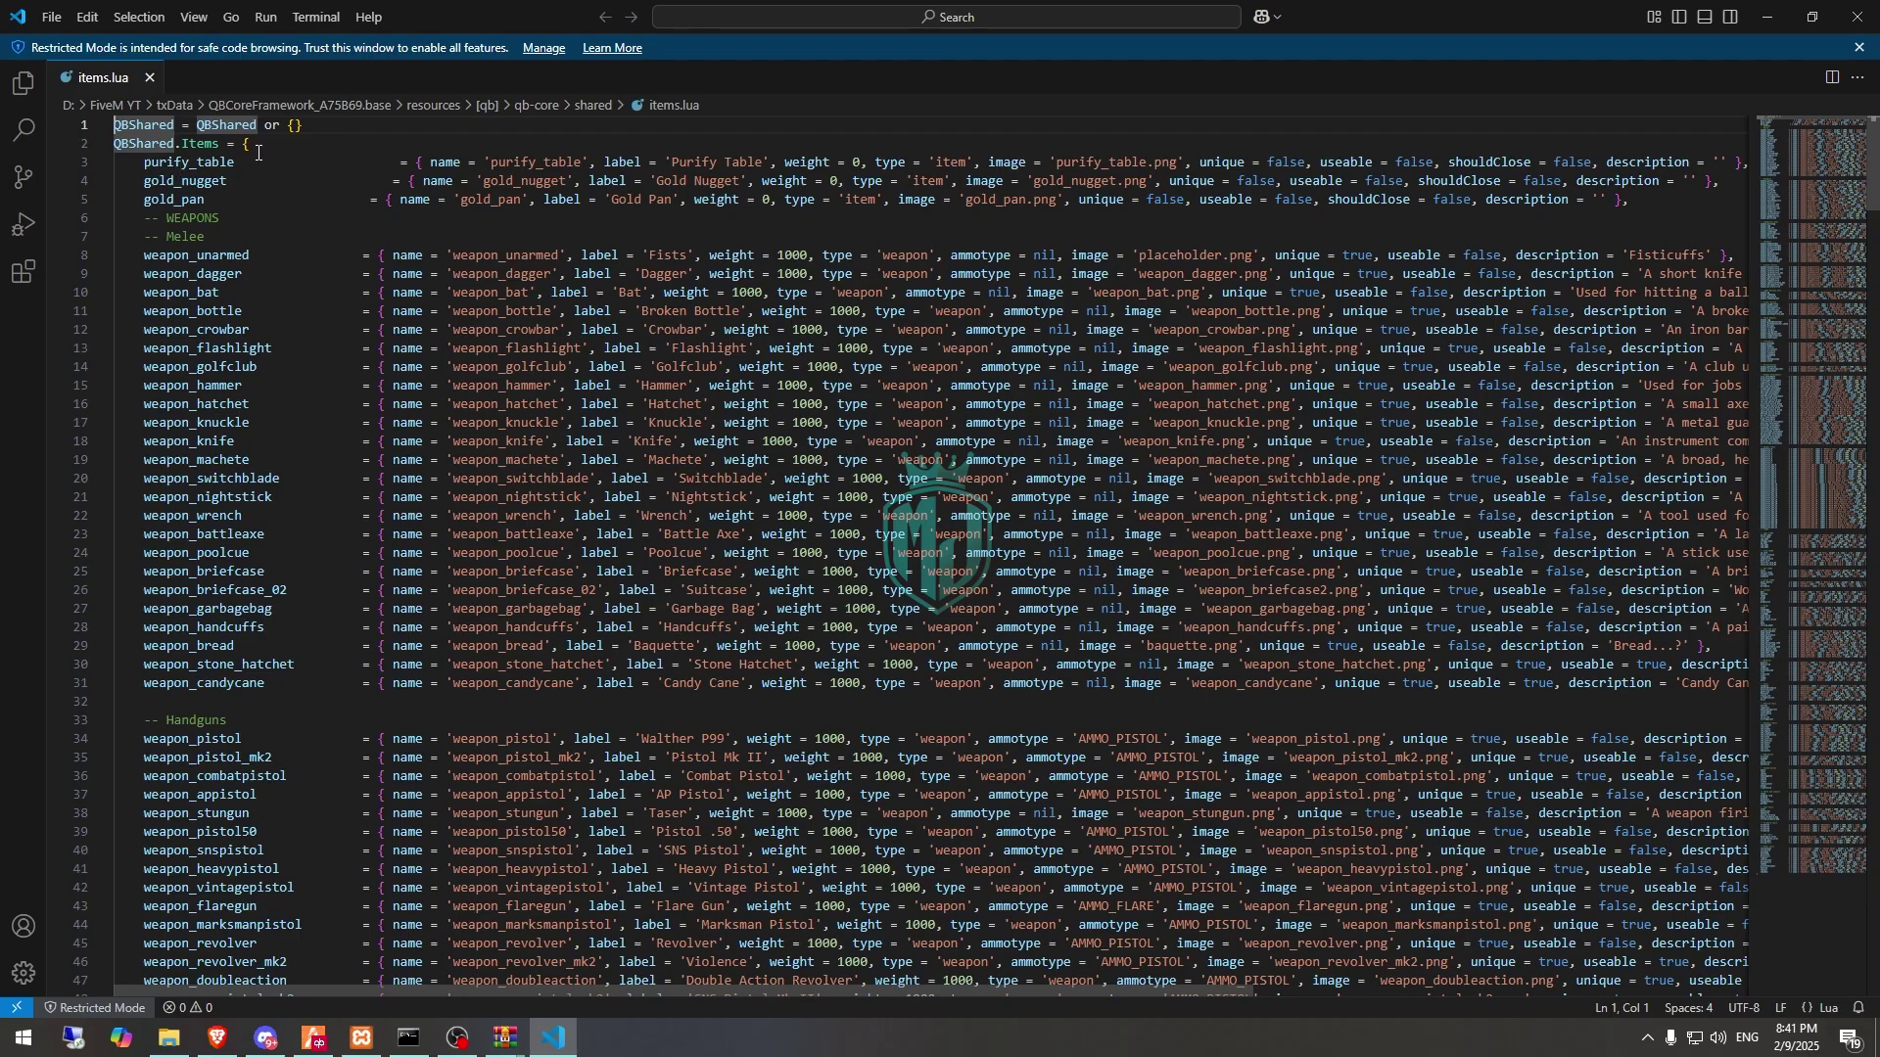
# Insert a new line reading boombox directly under the opening of QBShared.Items.
pyautogui.click(259, 152)
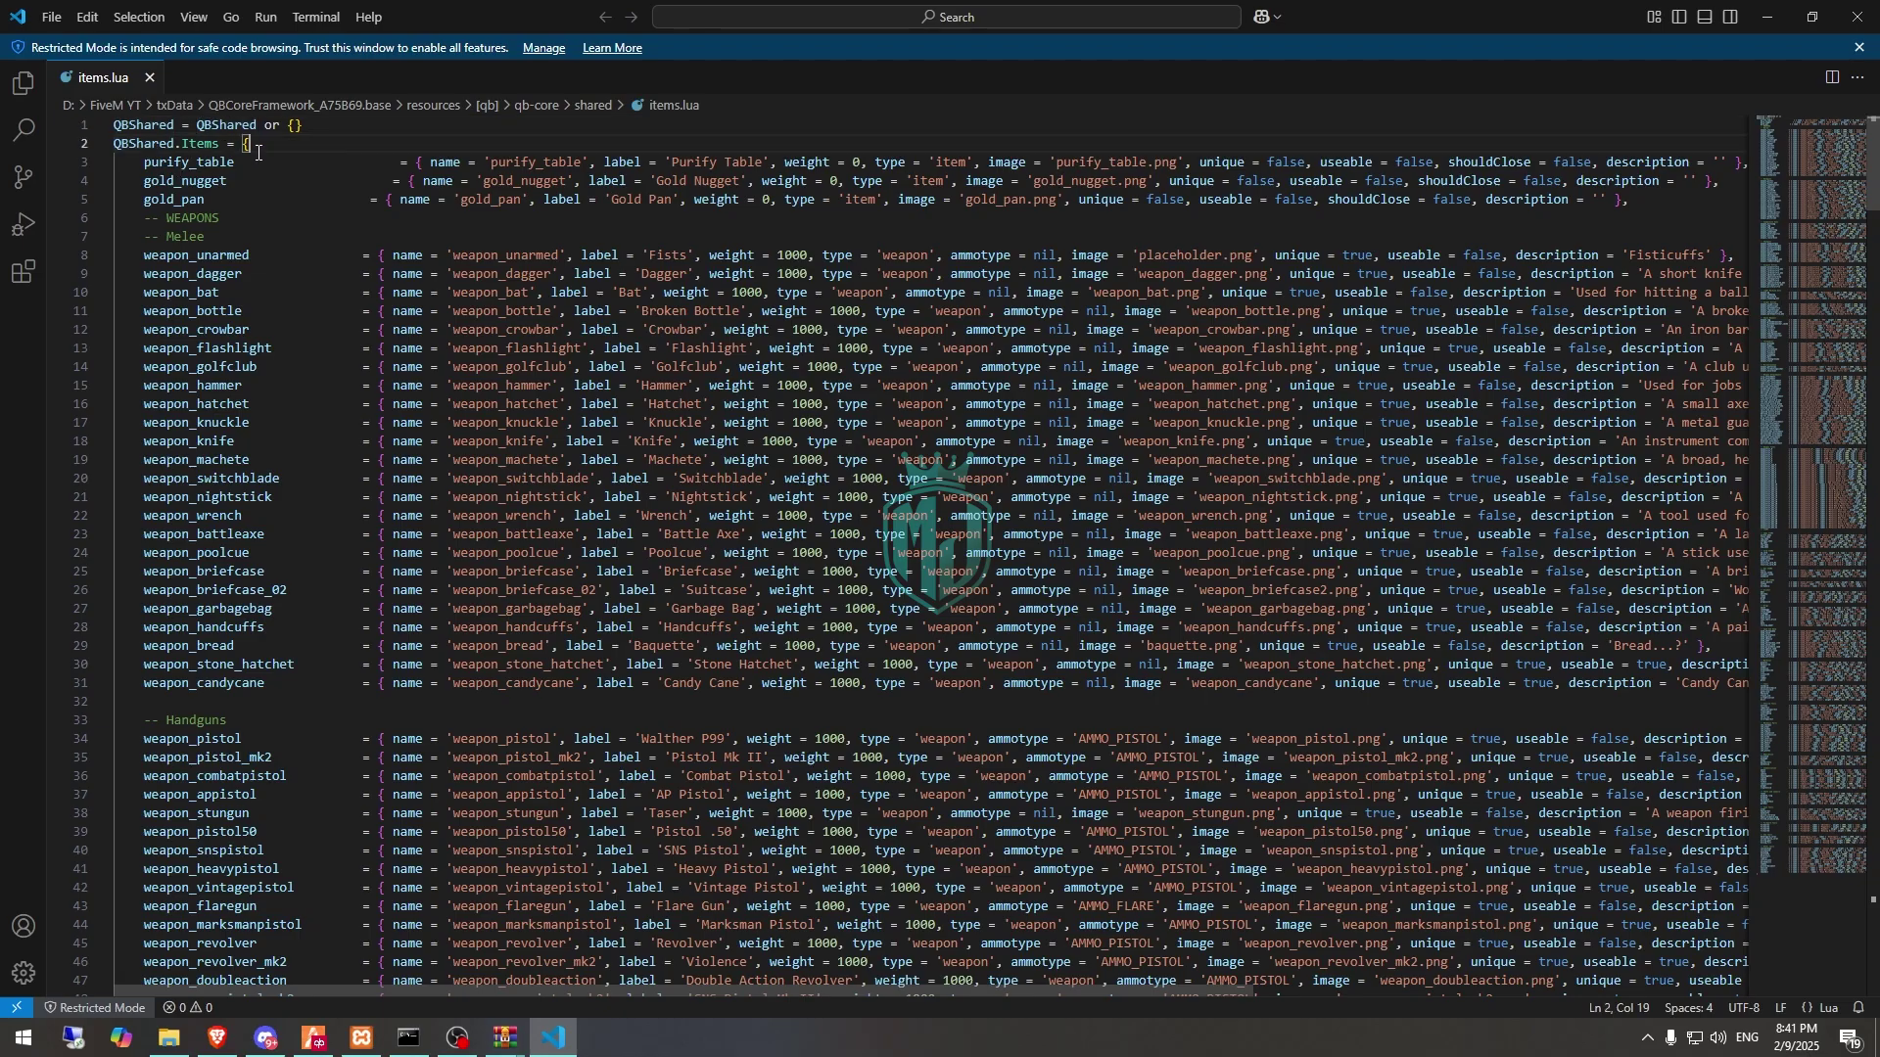
pyautogui.press('Return')
pyautogui.write('boombox')
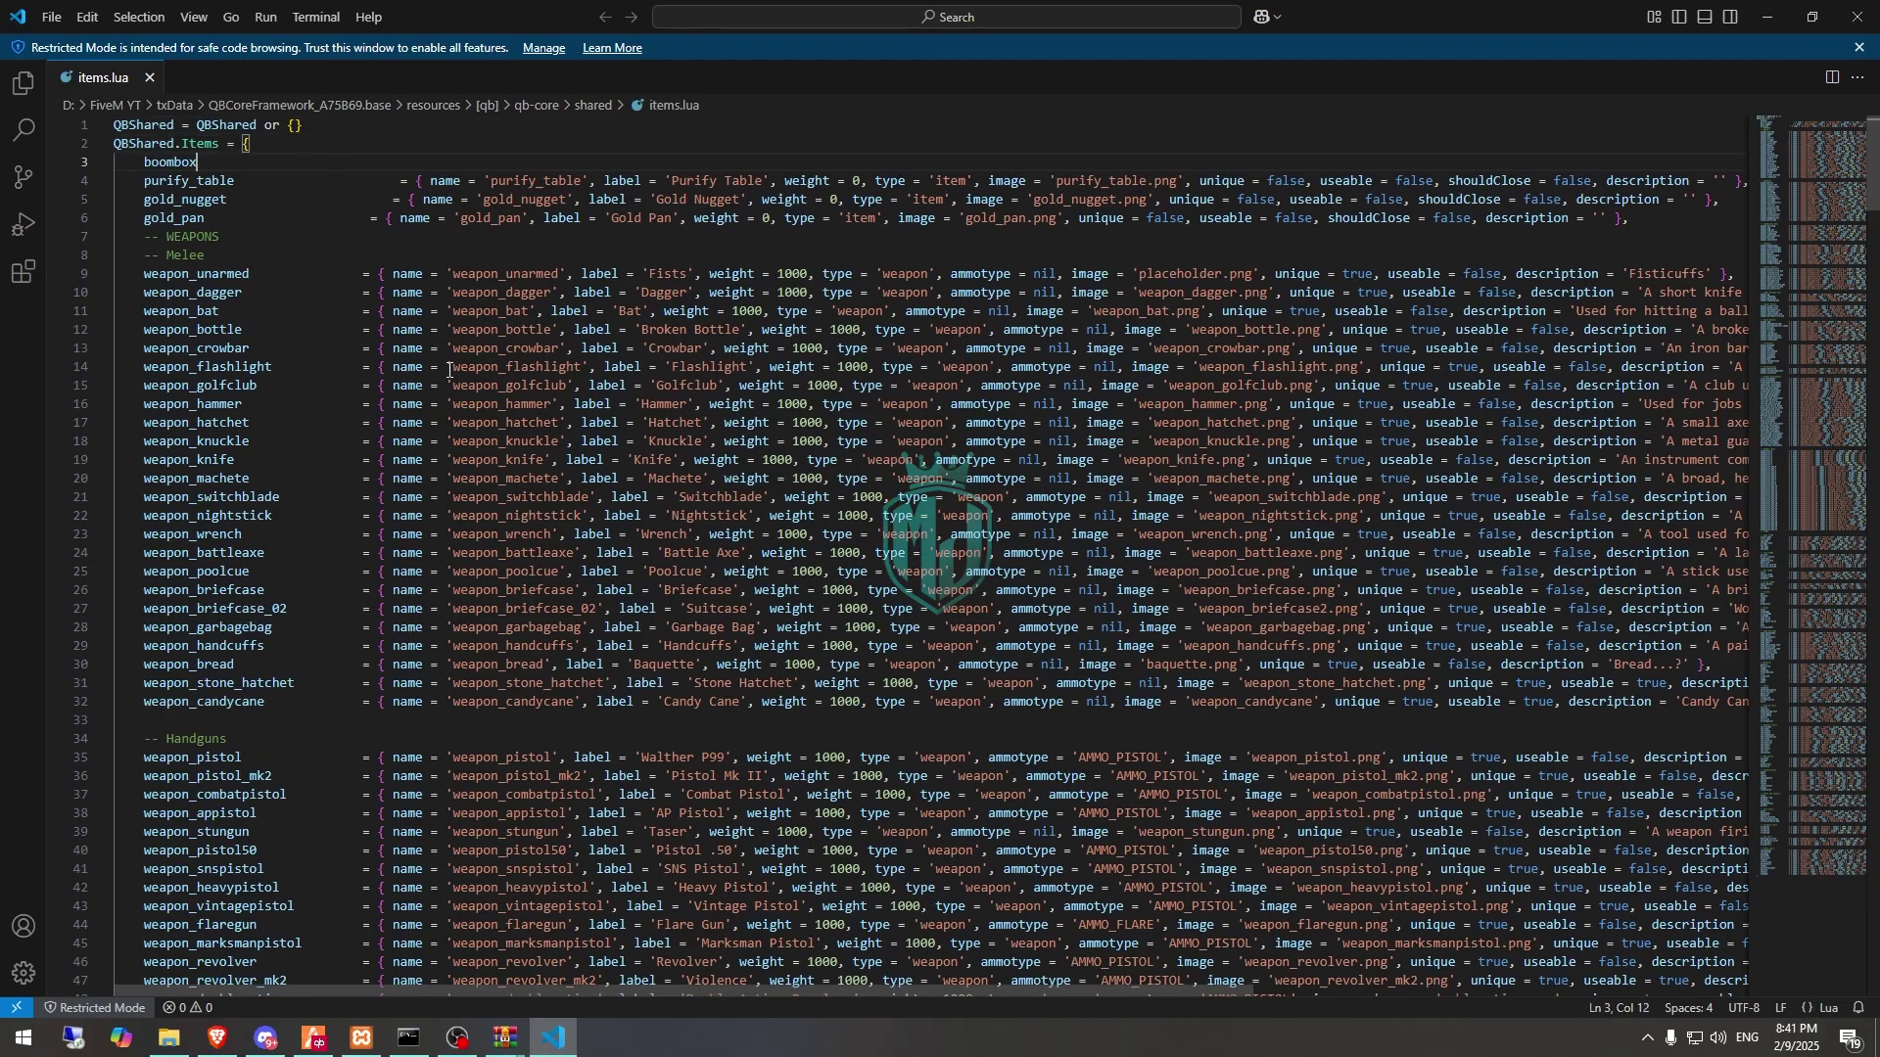
pyautogui.scroll(-5, 154, 208)
pyautogui.scroll(5, 154, 208)
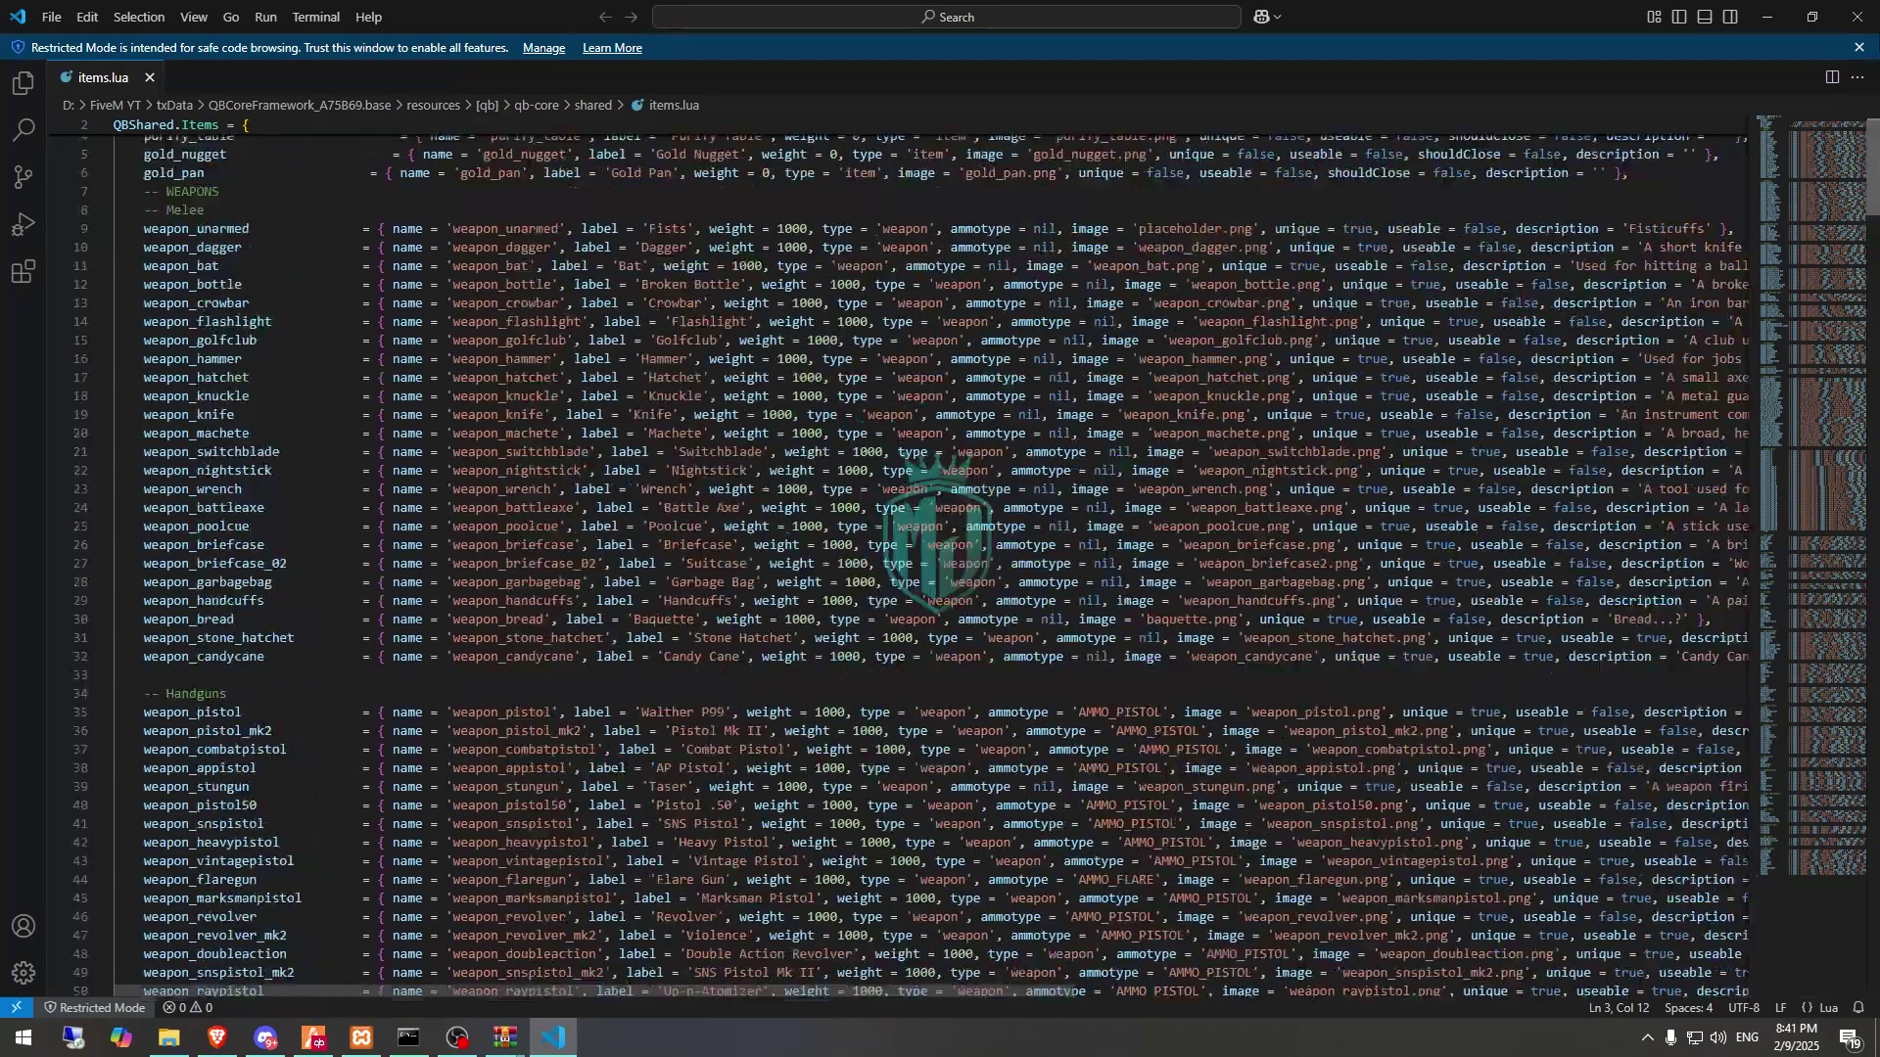
# Paste a copy of the purify_table item entry beneath the new boombox line.
pyautogui.tripleClick(150, 182)
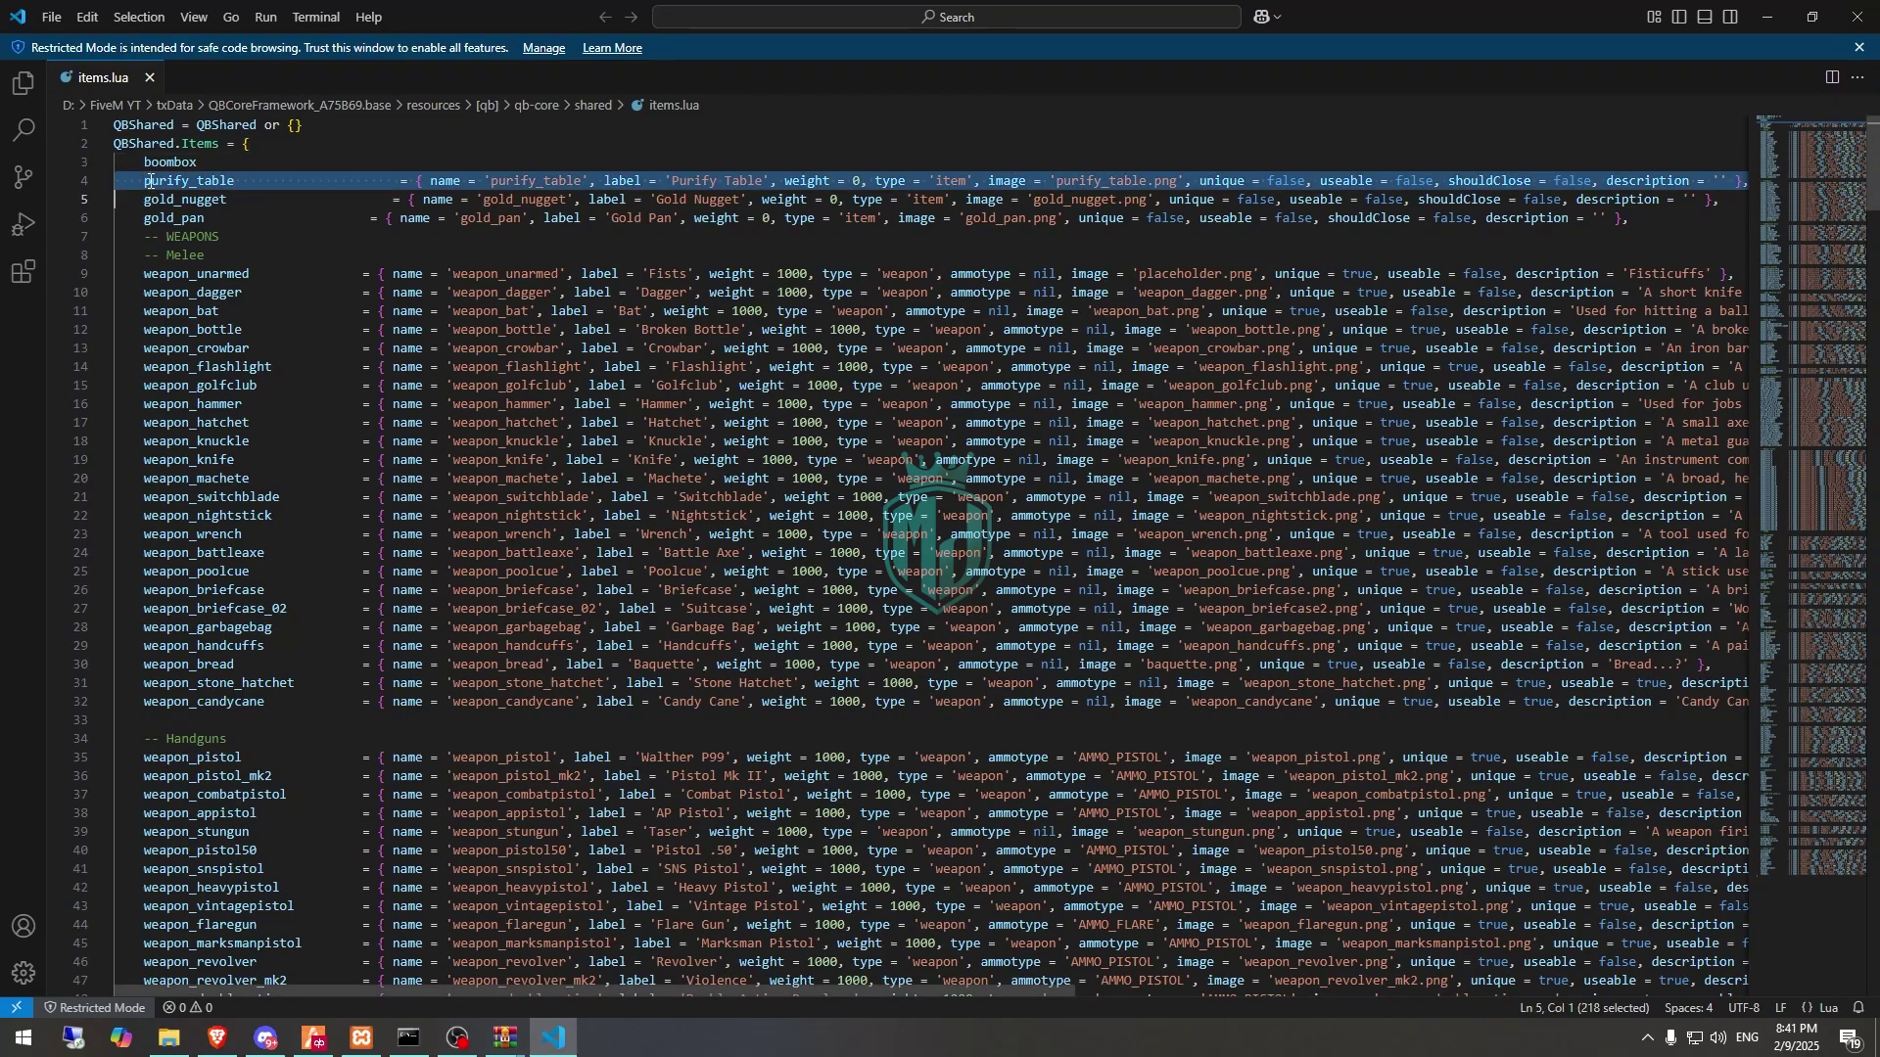
pyautogui.hotkey('ctrl', 'c')
pyautogui.click(240, 163)
pyautogui.press('Return')
pyautogui.hotkey('ctrl', 'v')
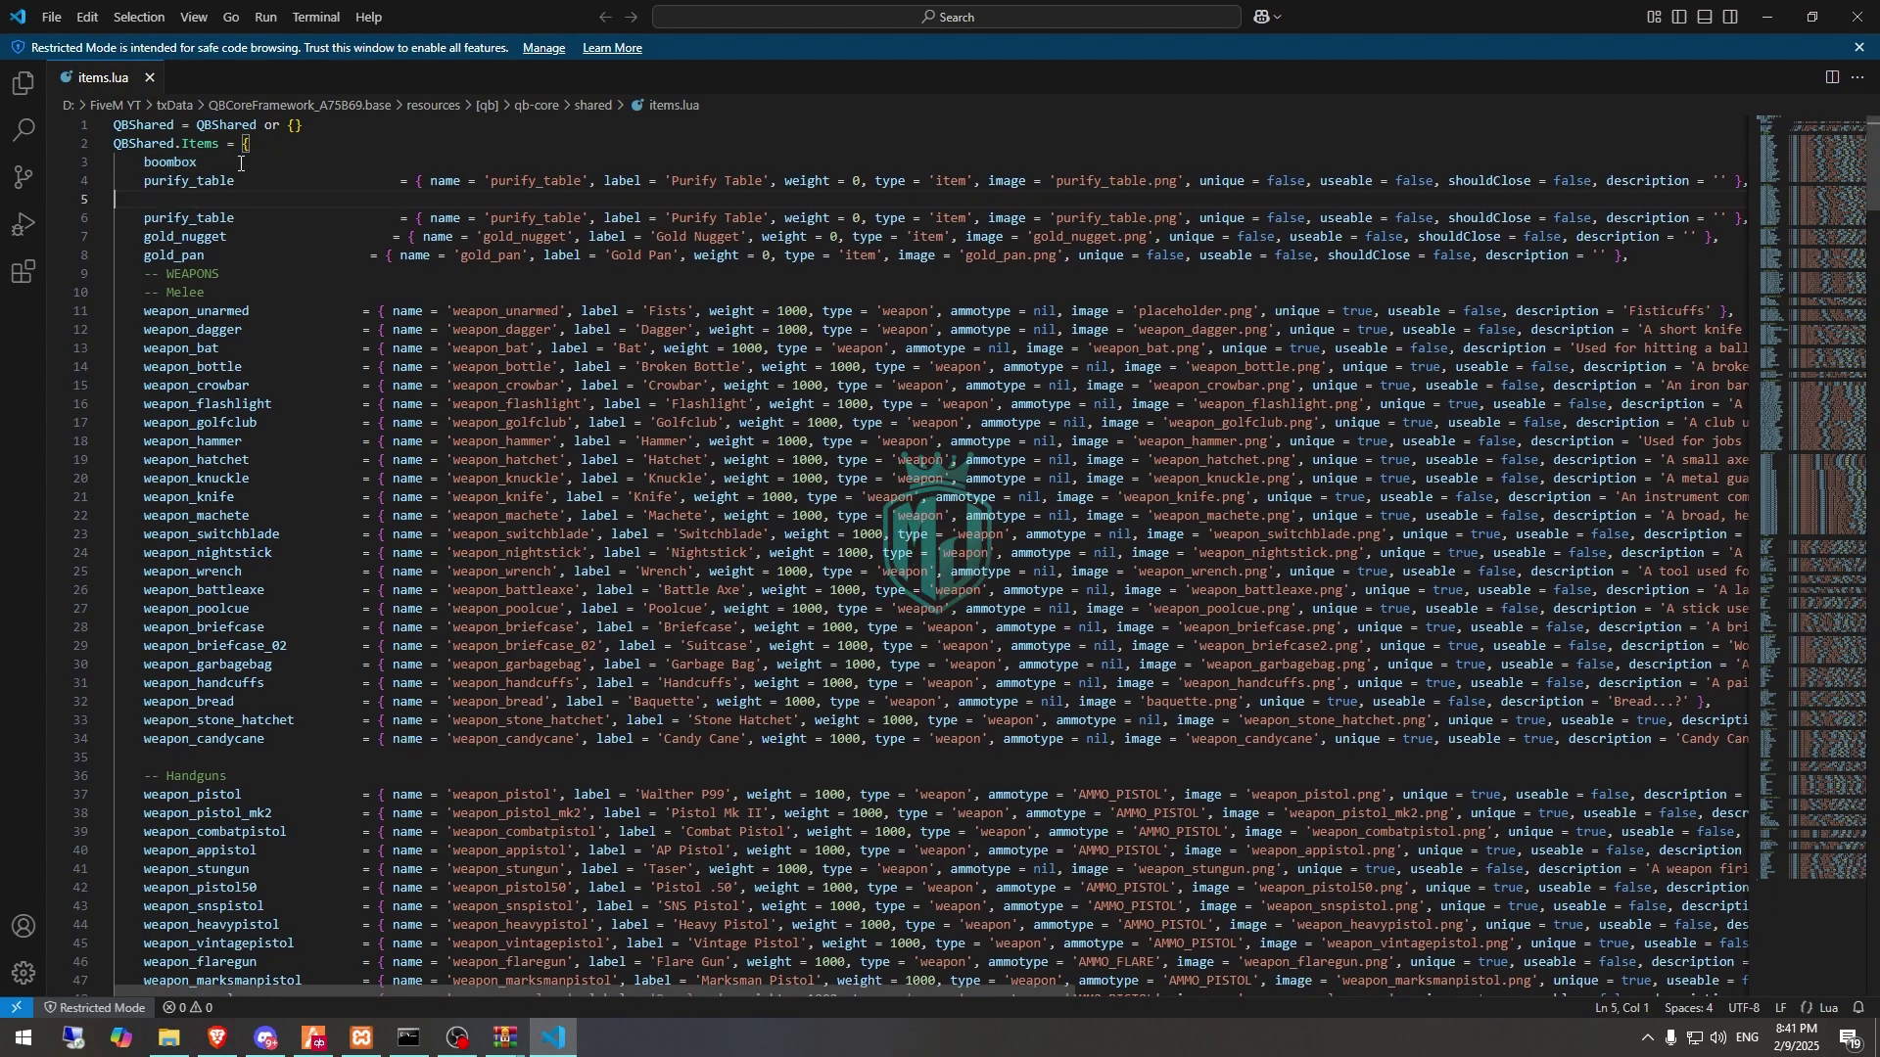
# Replace the copied entry's item key and name value with boombox.
pyautogui.hotkey('ctrl', 'c')
pyautogui.doubleClick(179, 183)
pyautogui.hotkey('ctrl', 'v')
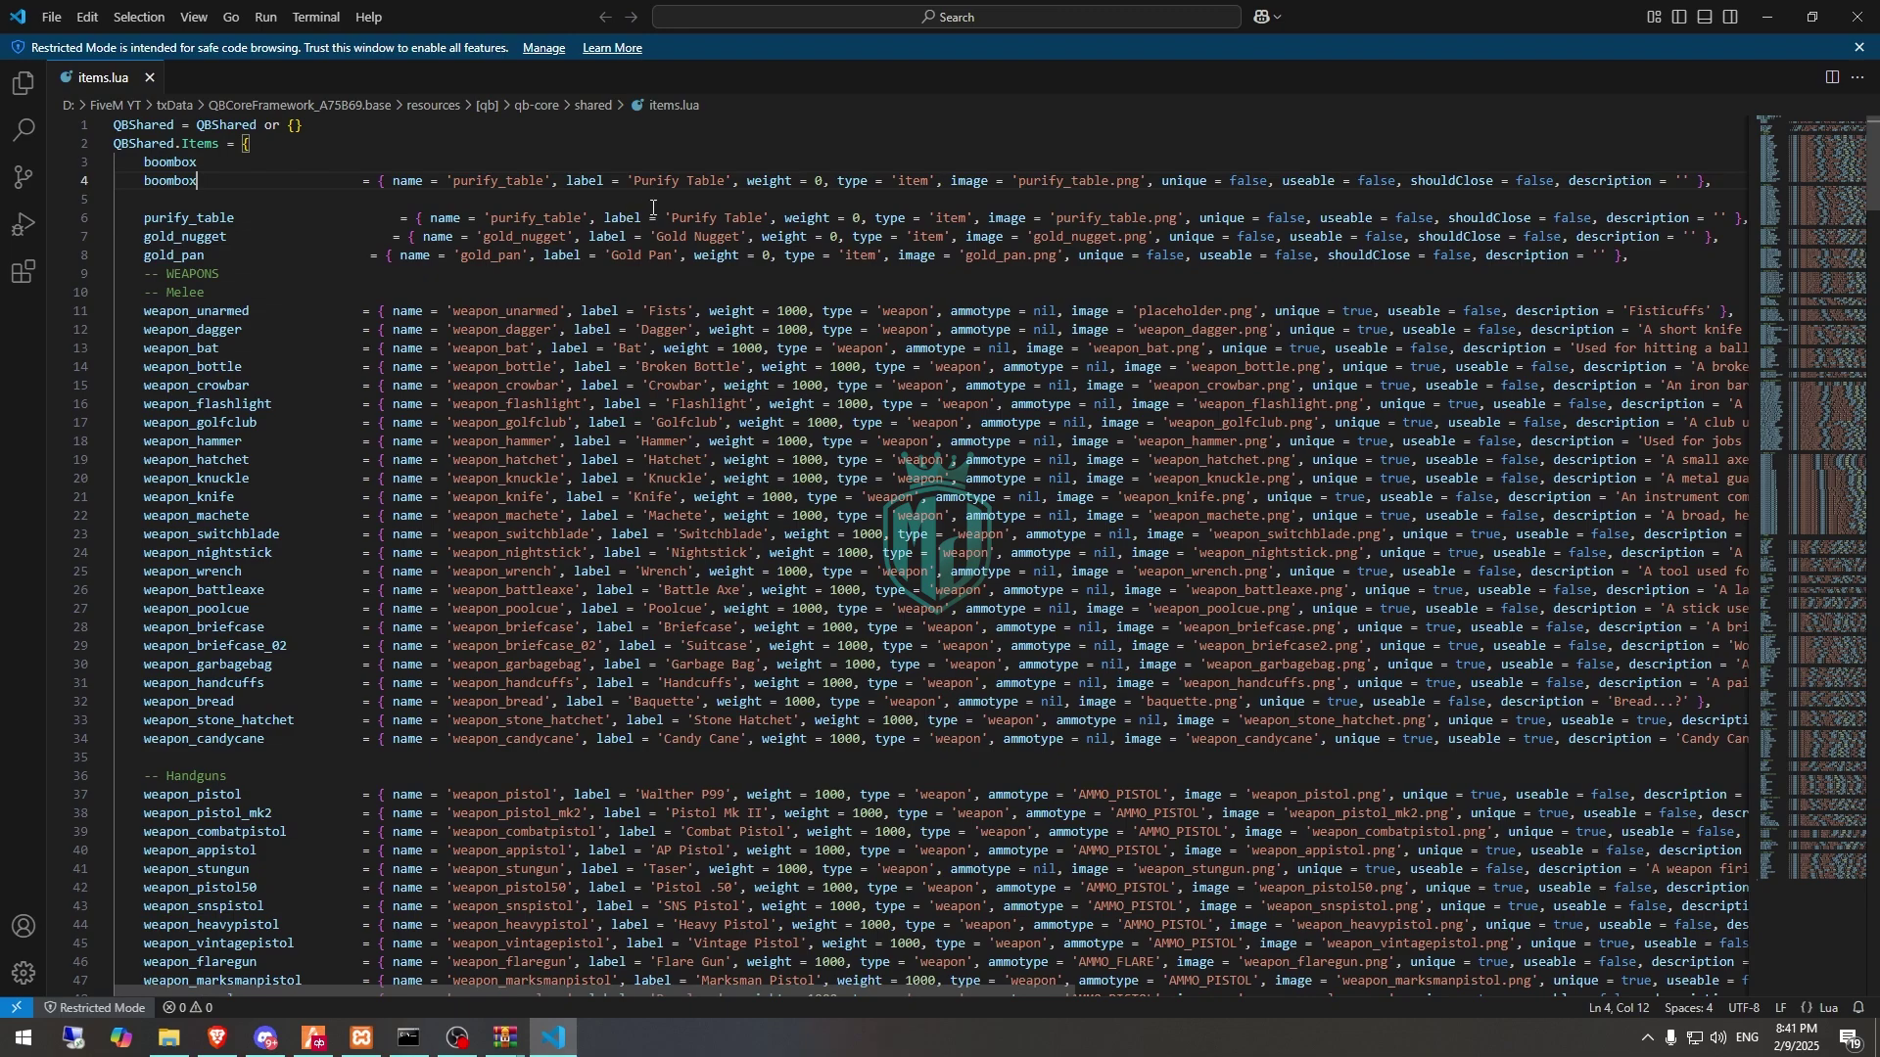
pyautogui.doubleClick(486, 180)
pyautogui.hotkey('ctrl', 'v')
# Change the label of the copied boombox entry to Boombox.
pyautogui.doubleClick(630, 182)
pyautogui.hotkey('ctrl', 'v')
pyautogui.doubleClick(664, 181)
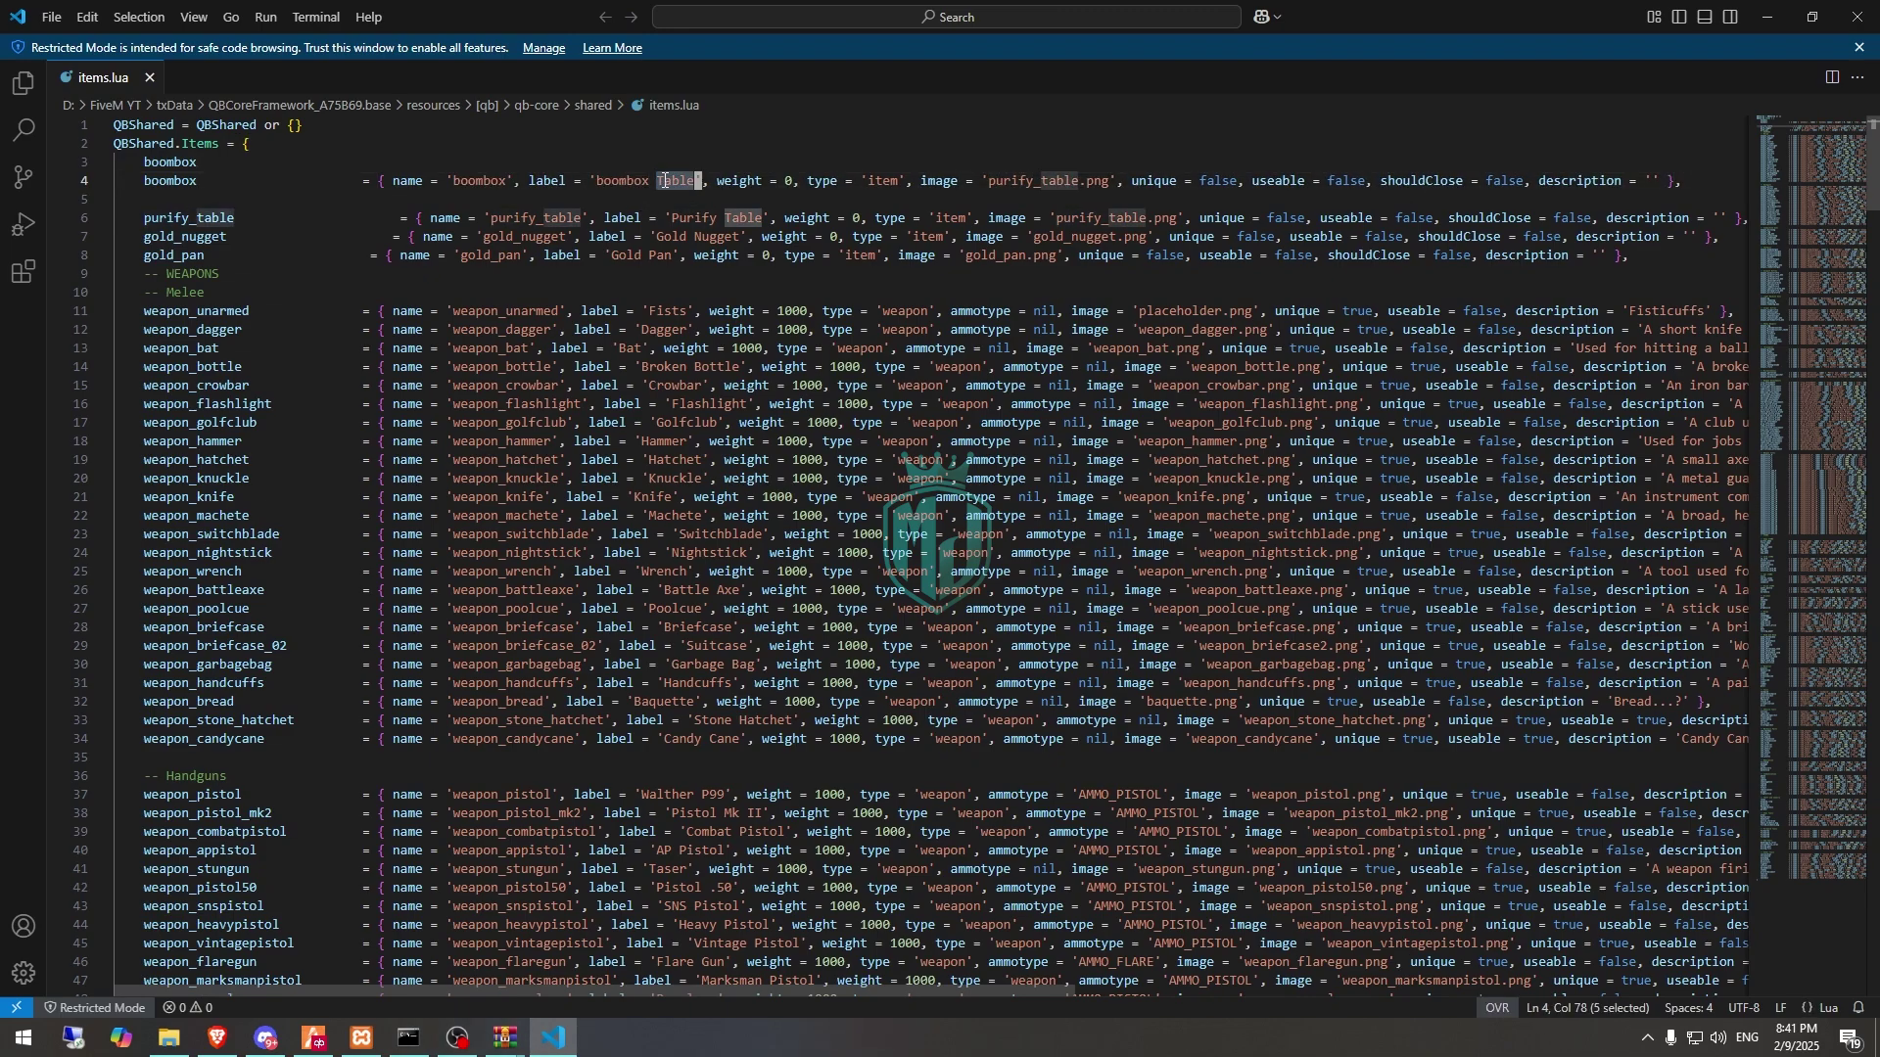
pyautogui.press('BackSpace')
pyautogui.press('BackSpace')
pyautogui.click(600, 182)
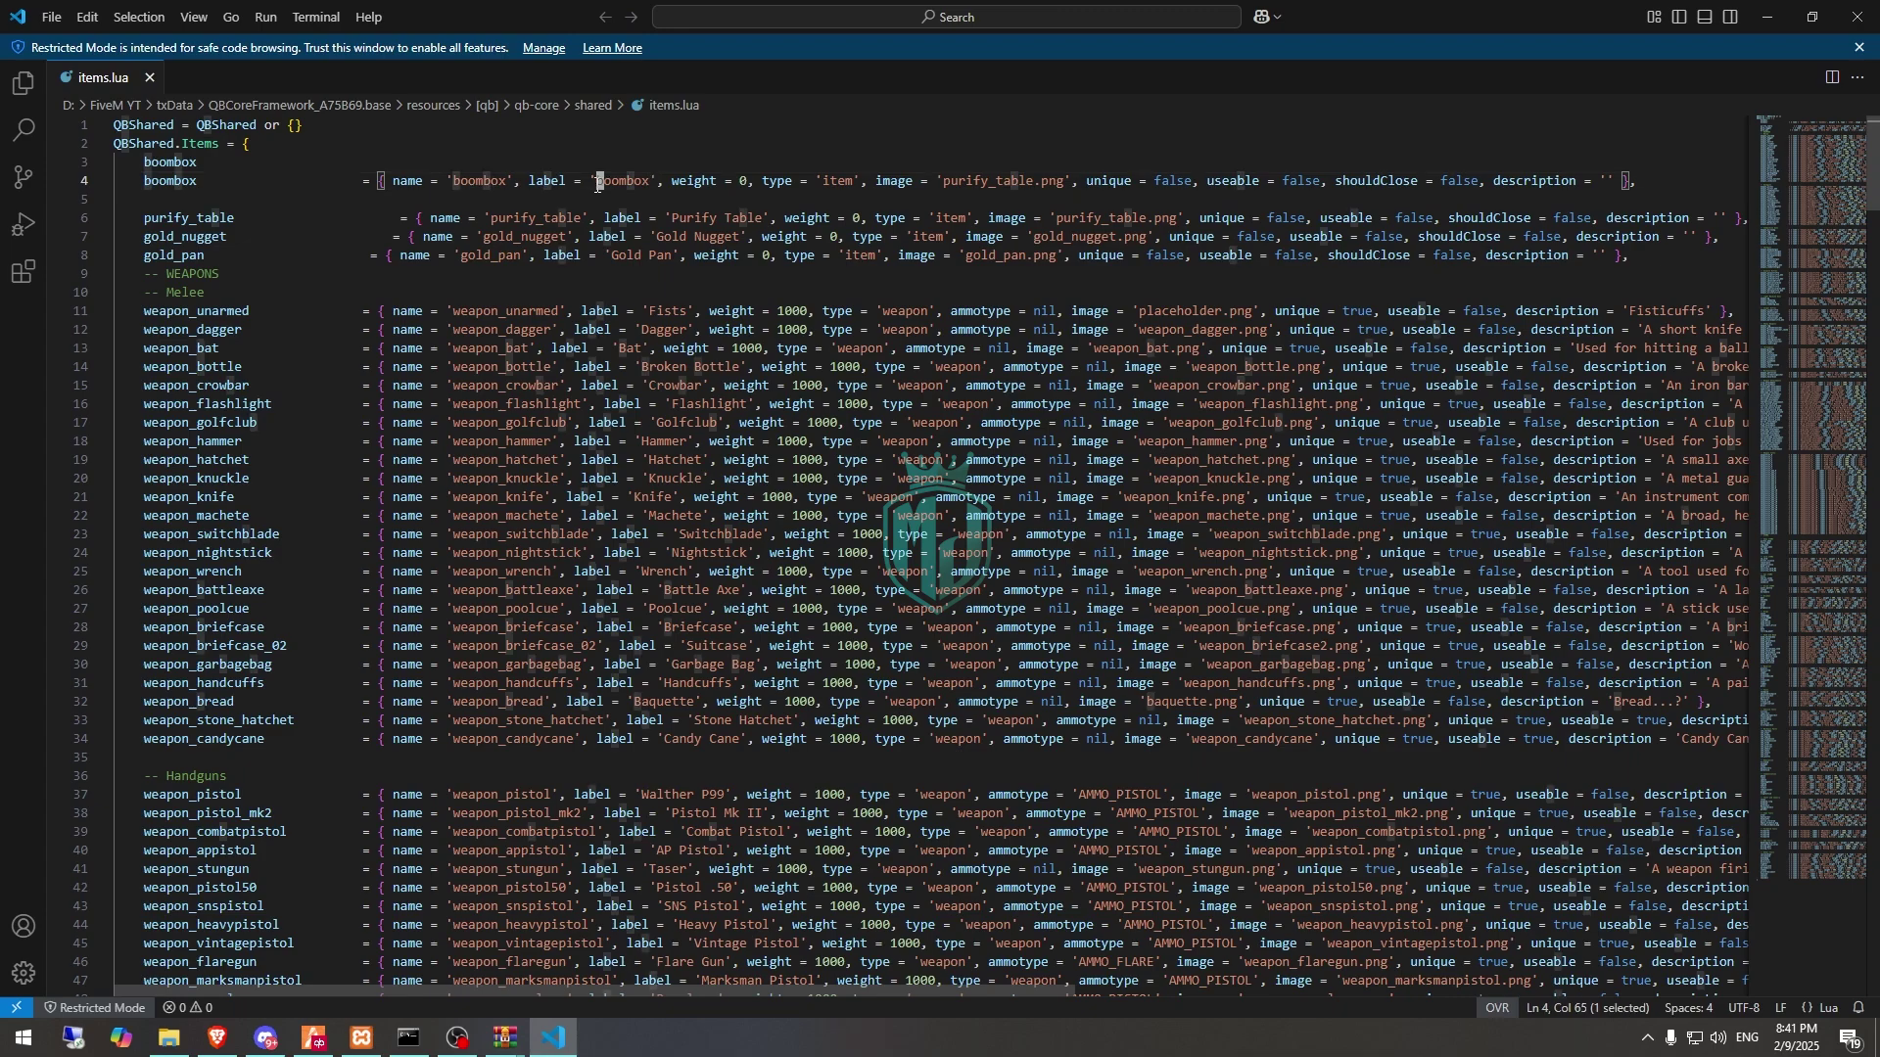
pyautogui.write('B')
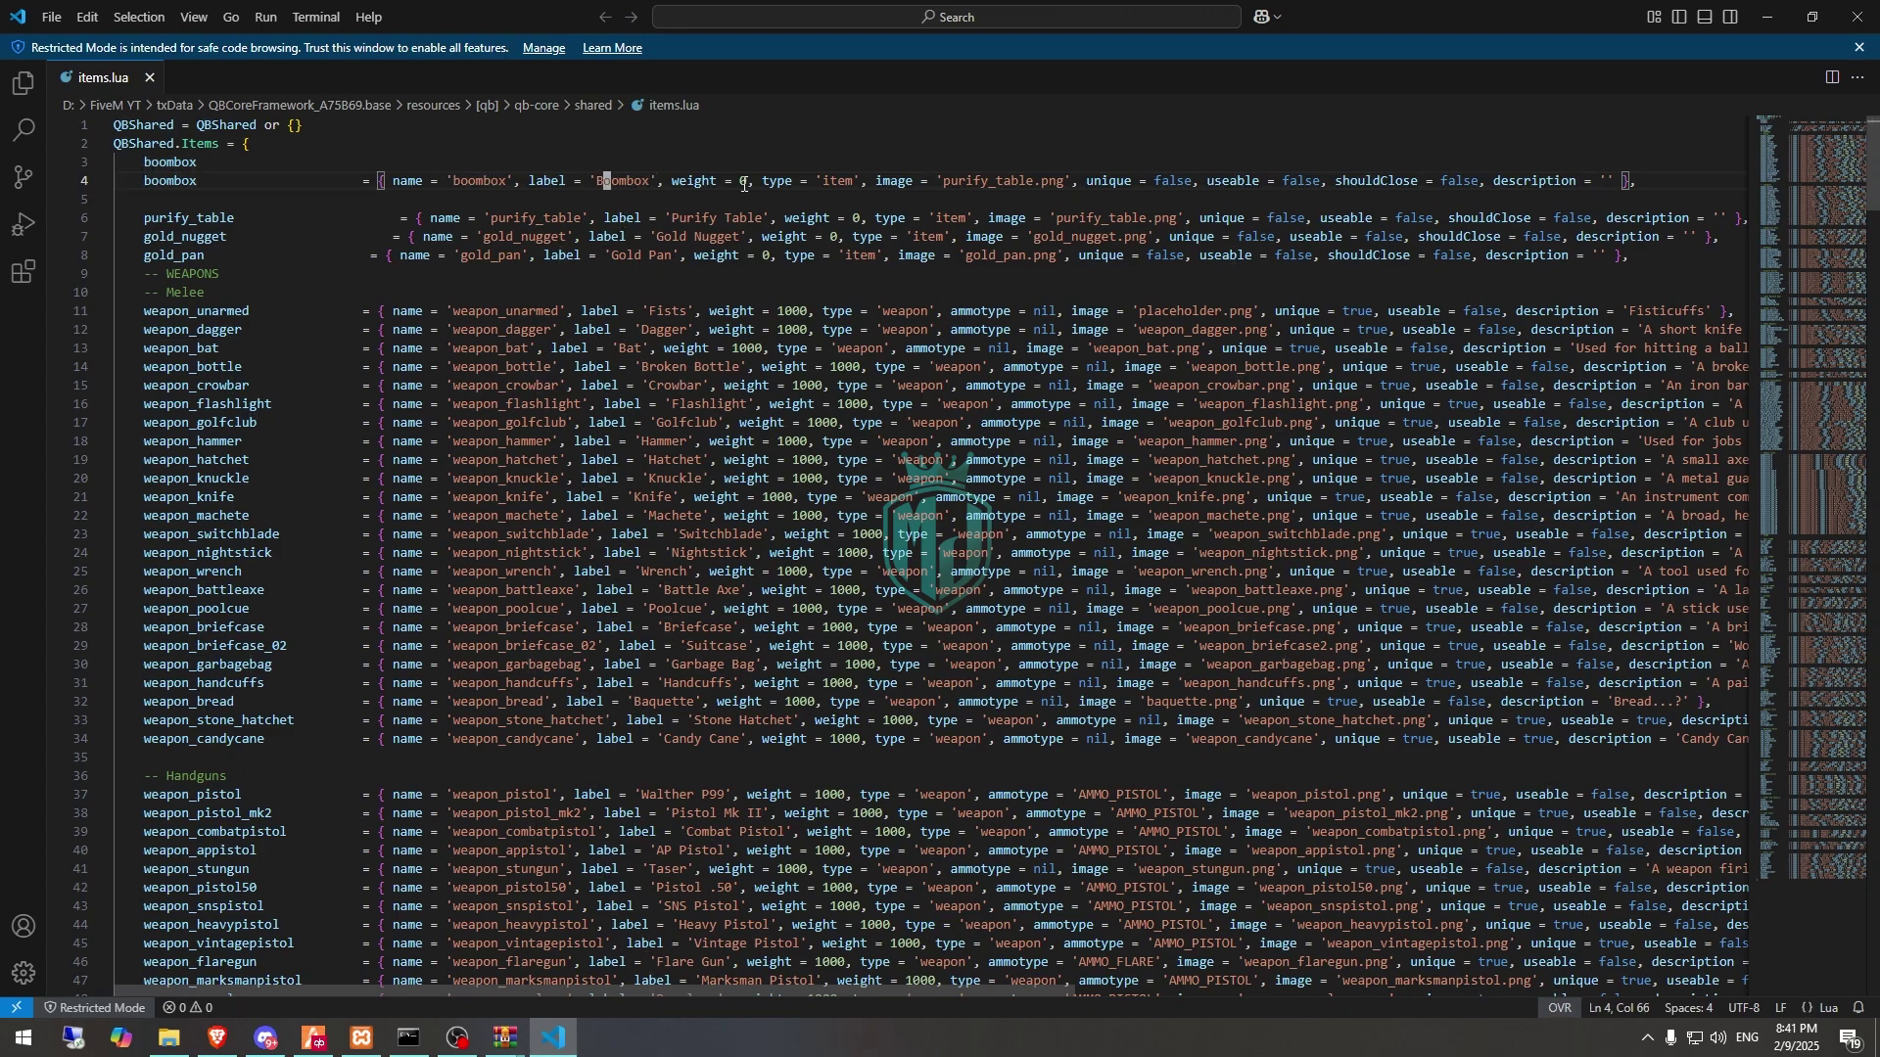
# Set the boombox entry's image to boombox.png and its useable value to true.
pyautogui.click(933, 120)
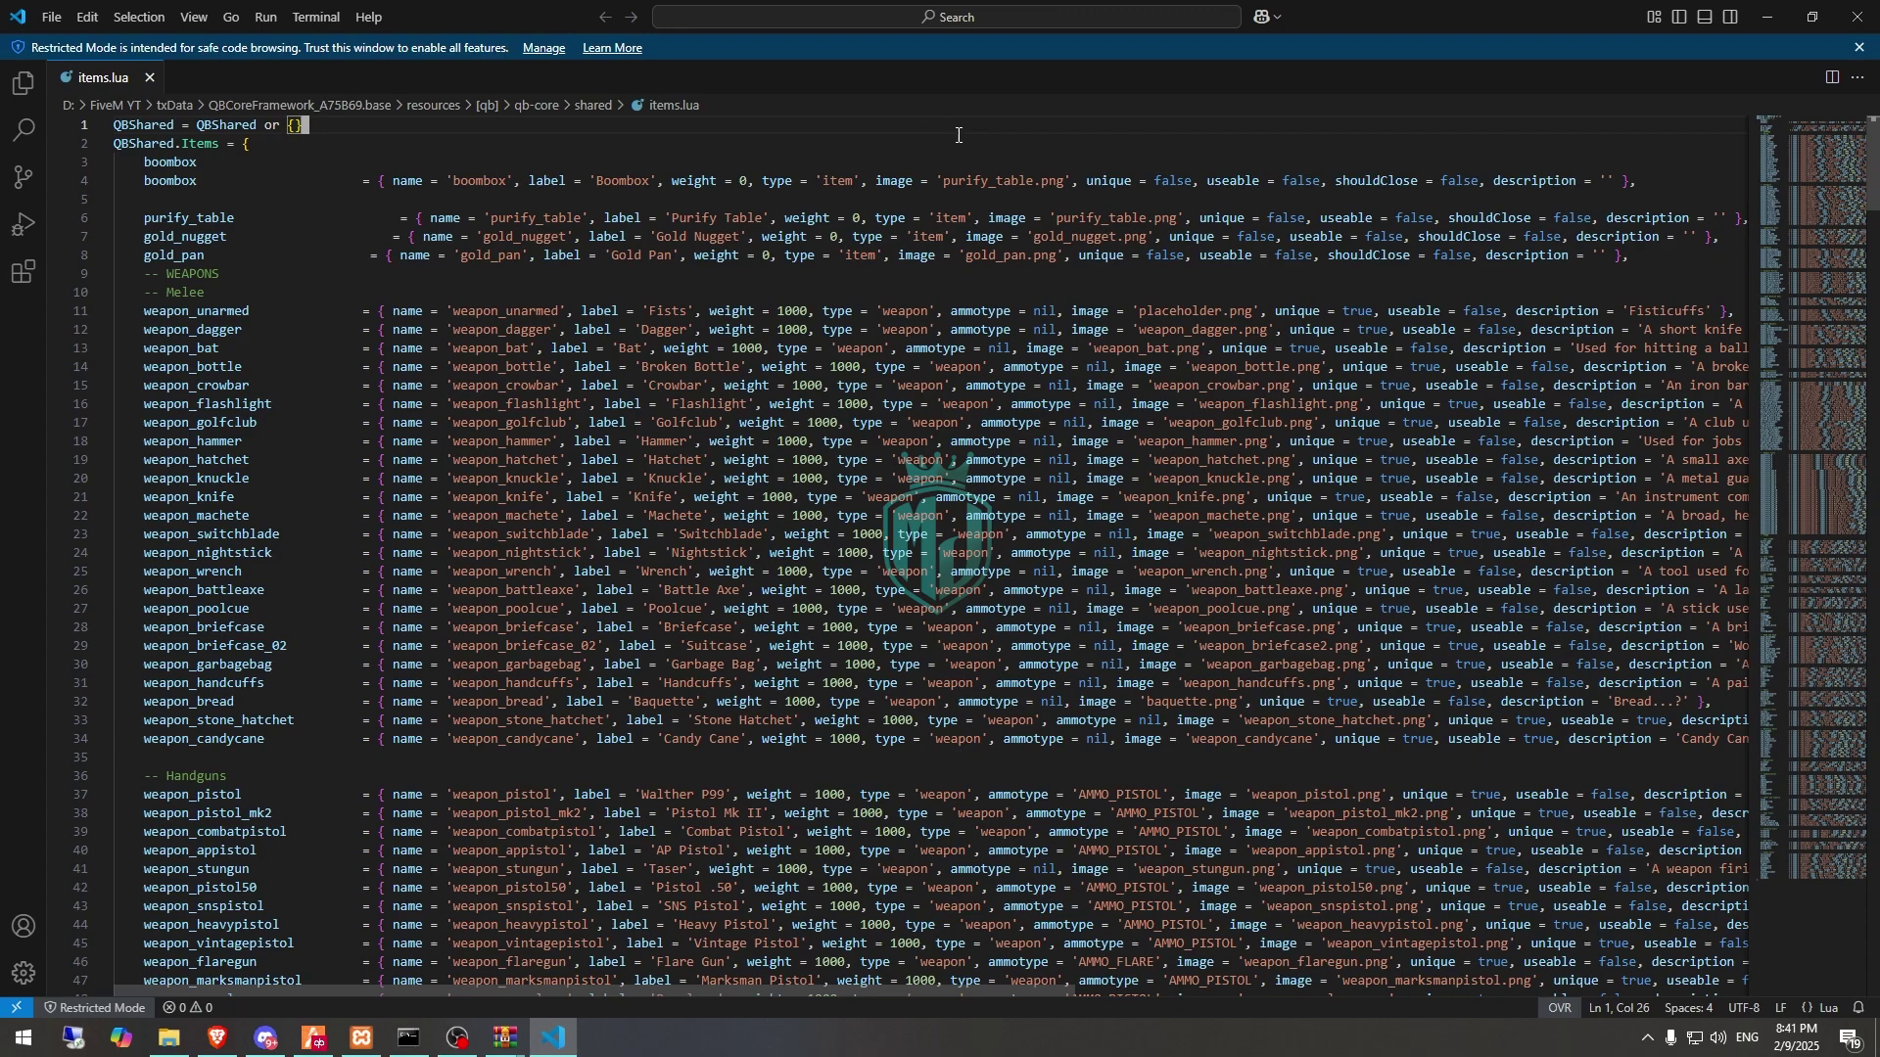
pyautogui.doubleClick(963, 181)
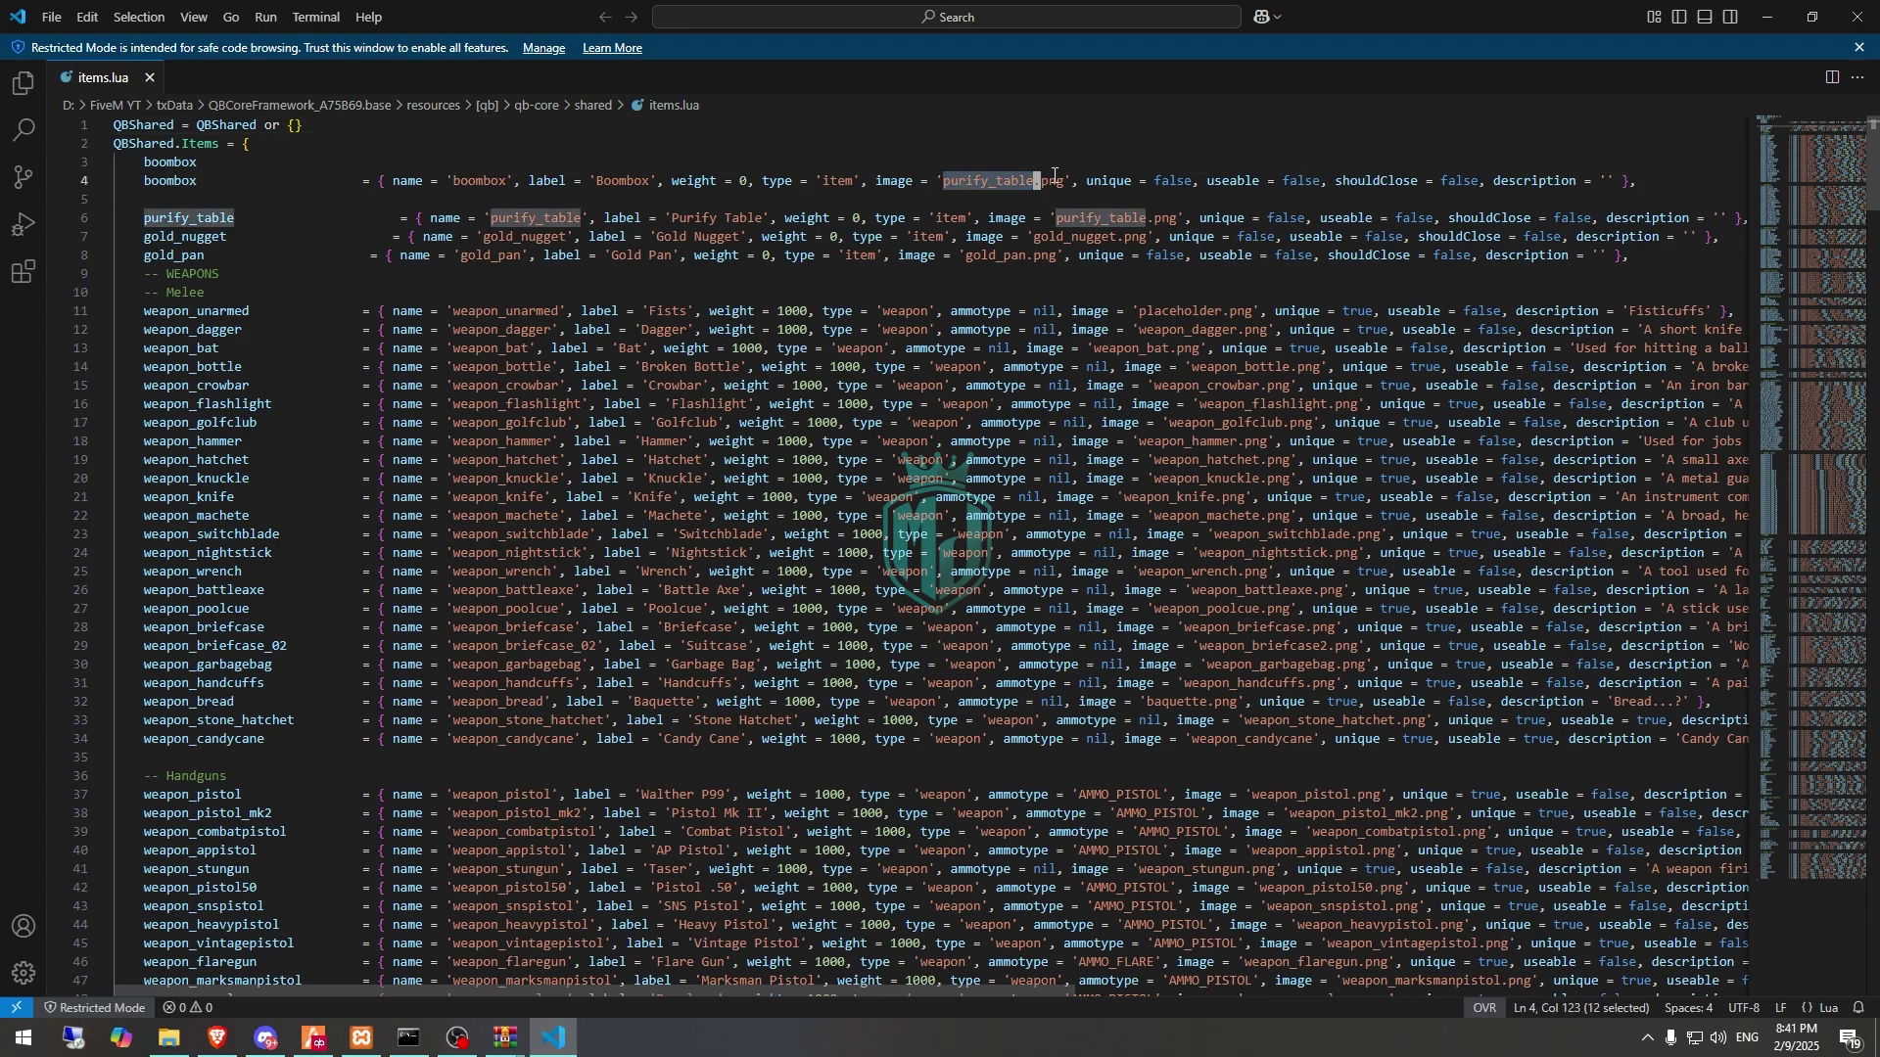
pyautogui.write('boombox')
pyautogui.press('Insert')
pyautogui.write(".png',")
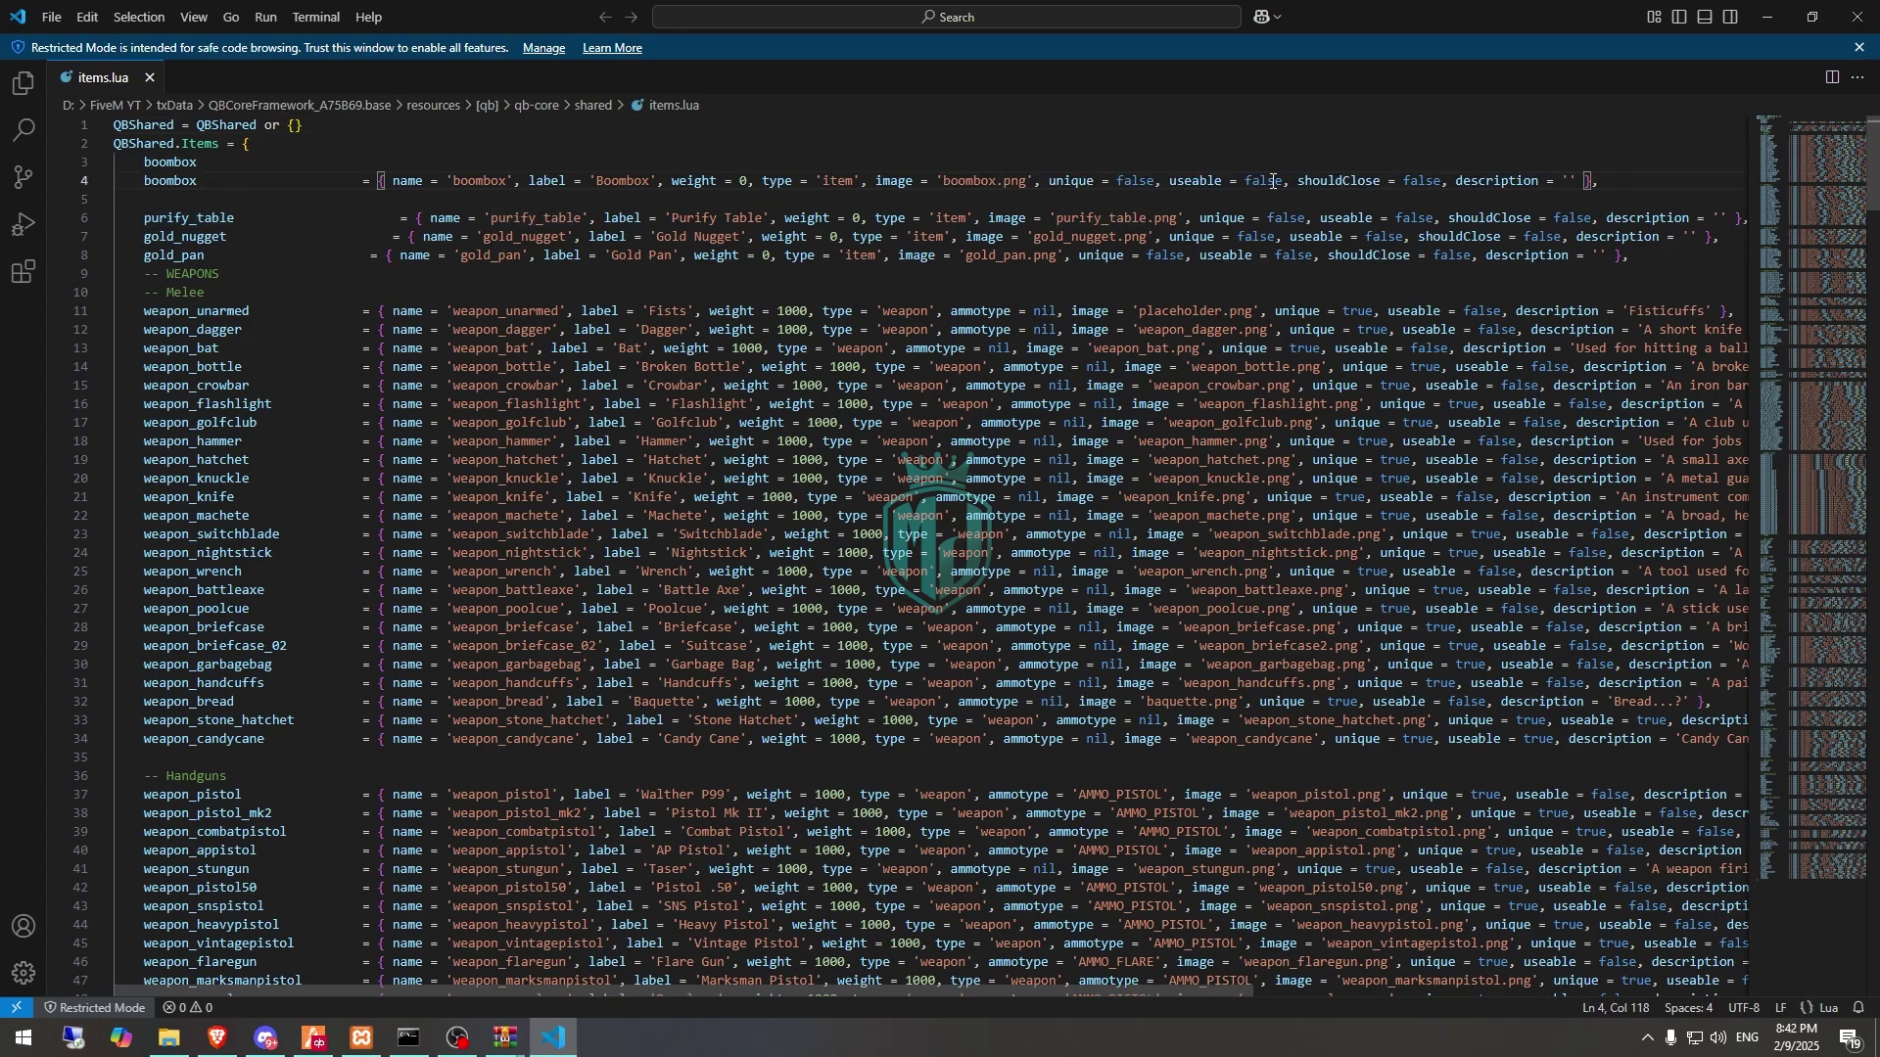
pyautogui.doubleClick(1262, 182)
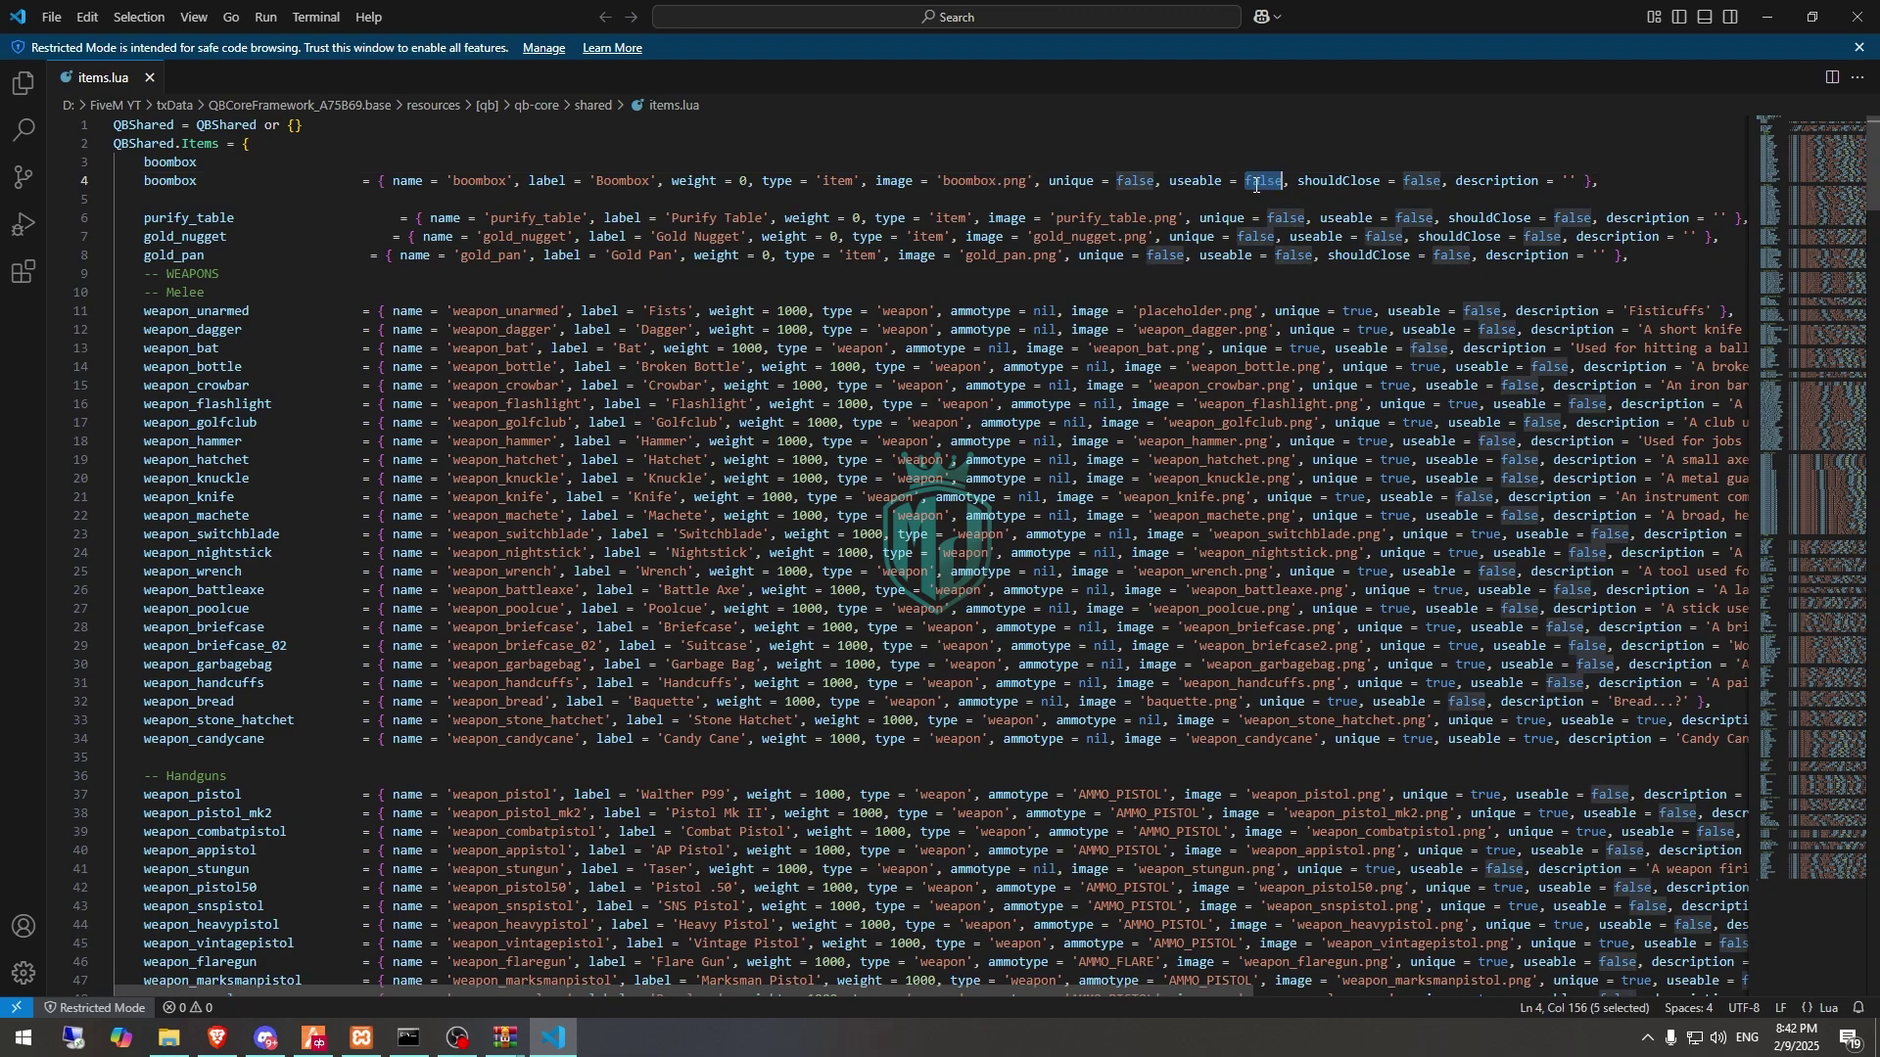
pyautogui.write('true')
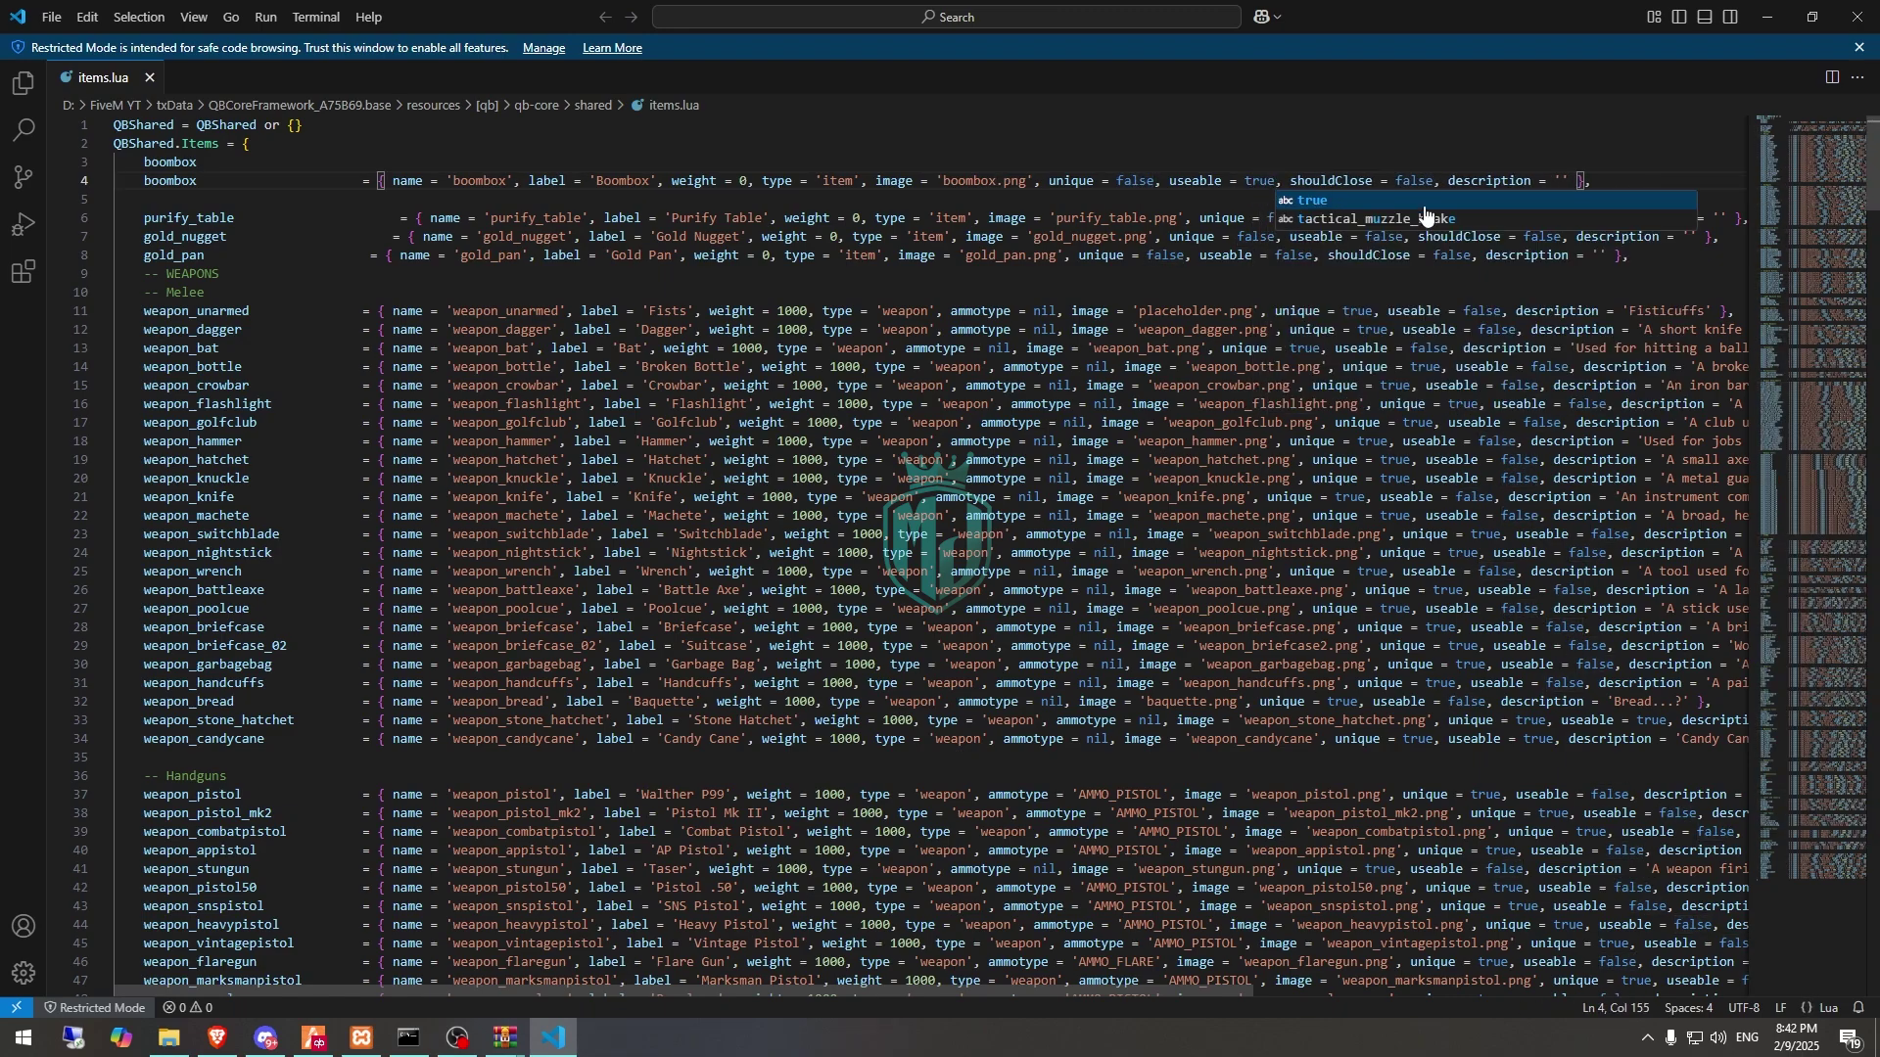
# Set the boombox entry's shouldClose value to true and delete the stray boombox line above it.
pyautogui.doubleClick(1415, 182)
pyautogui.write('true')
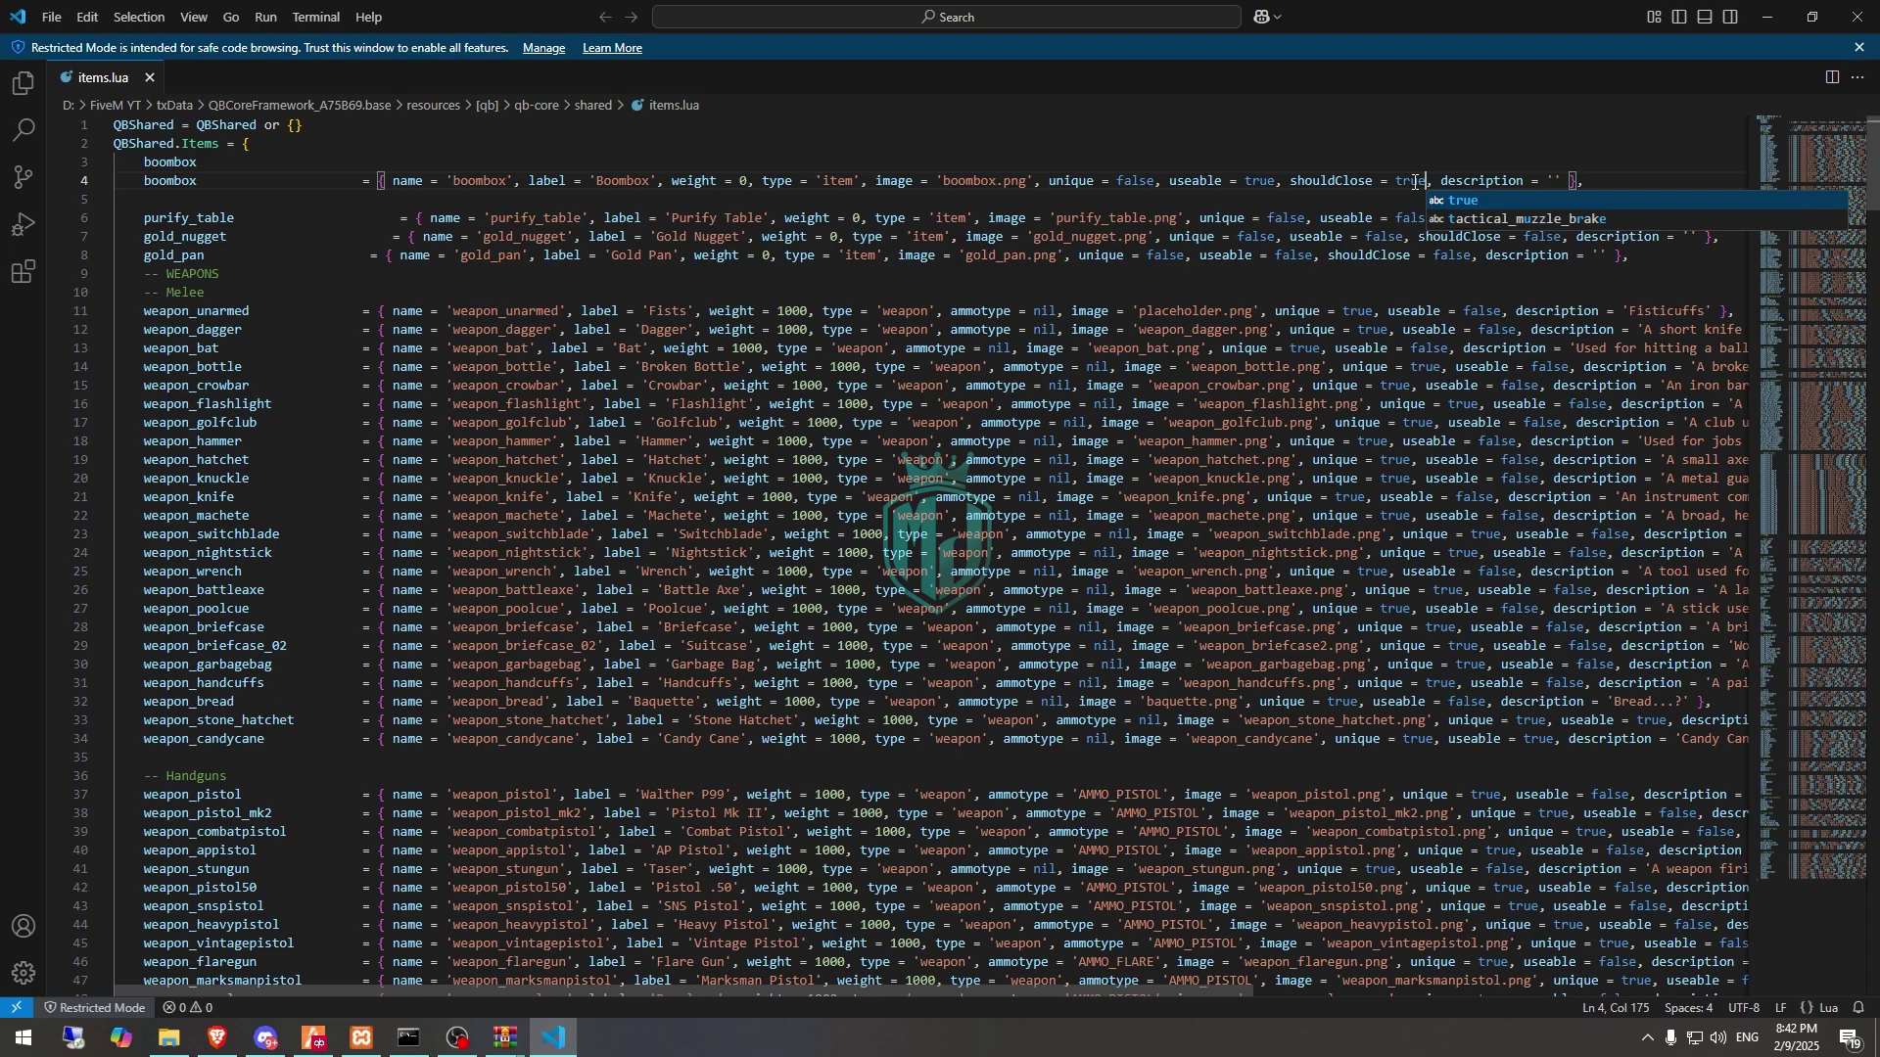
pyautogui.click(1314, 140)
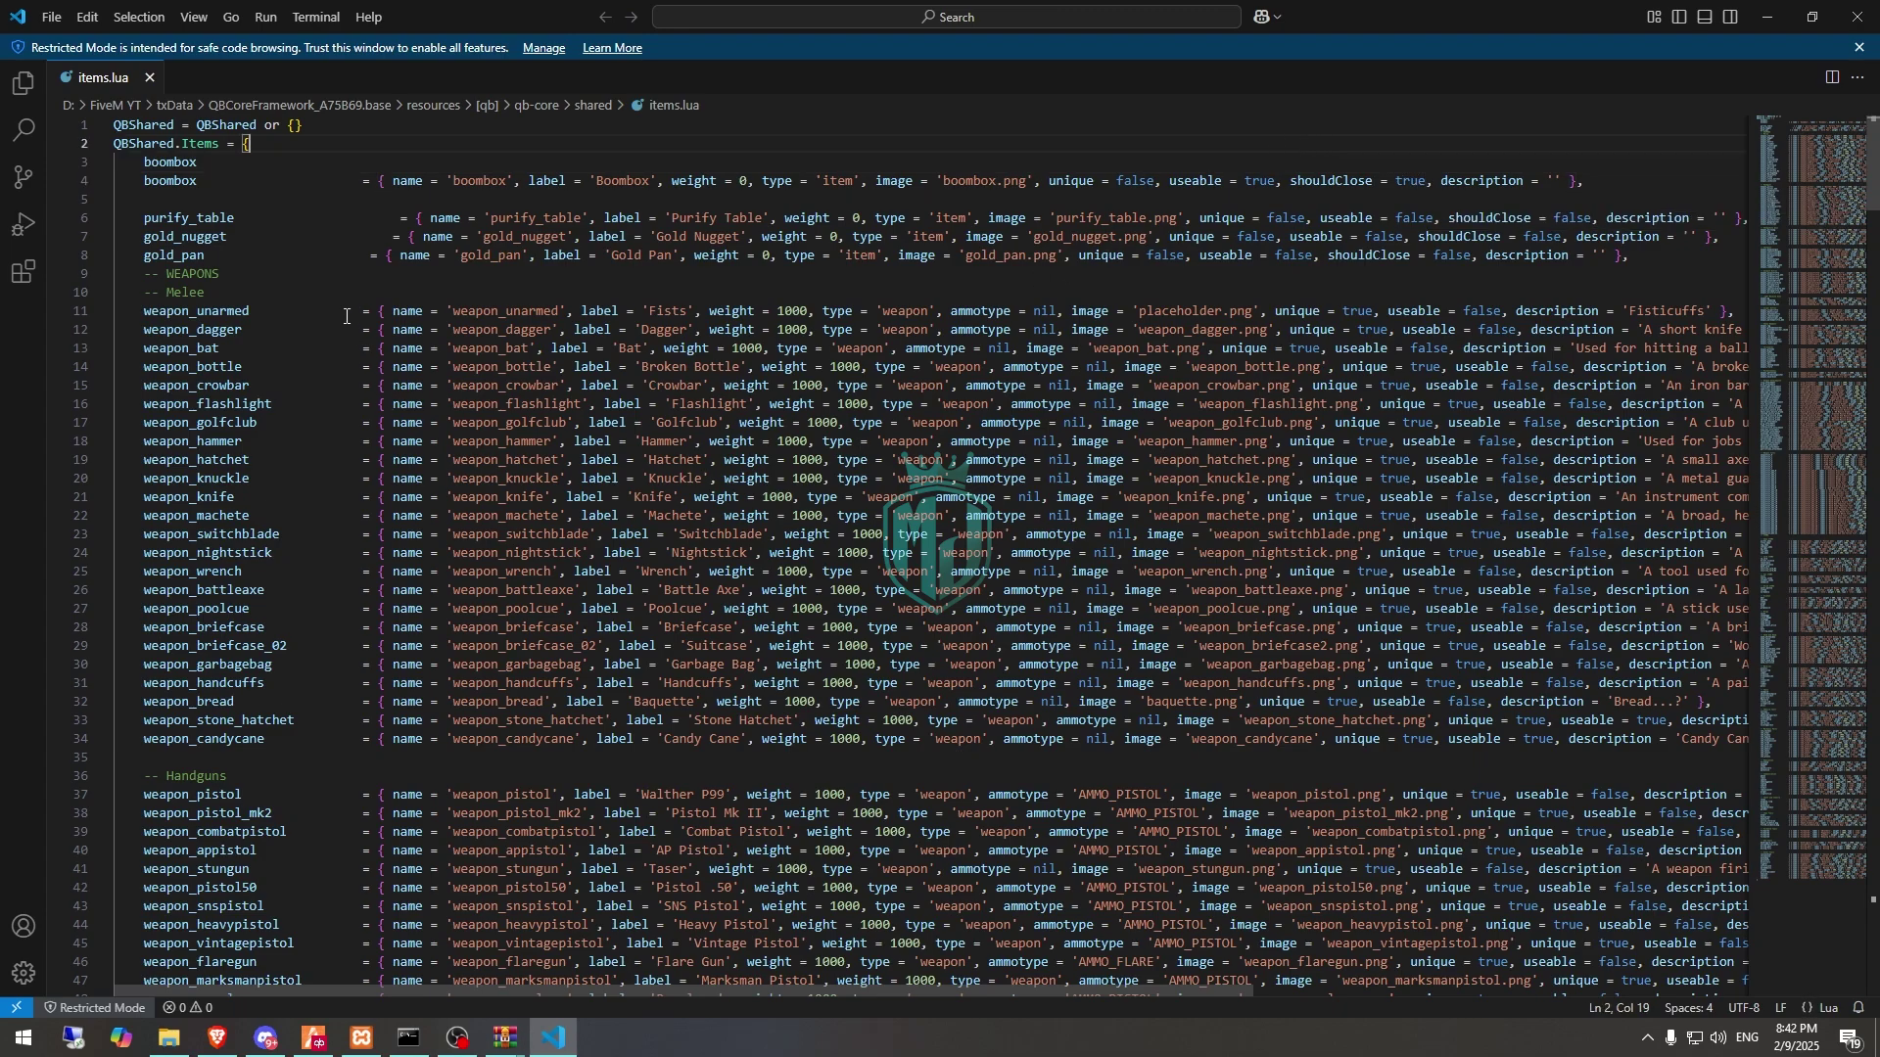
pyautogui.doubleClick(196, 166)
pyautogui.press('BackSpace')
pyautogui.press('BackSpace')
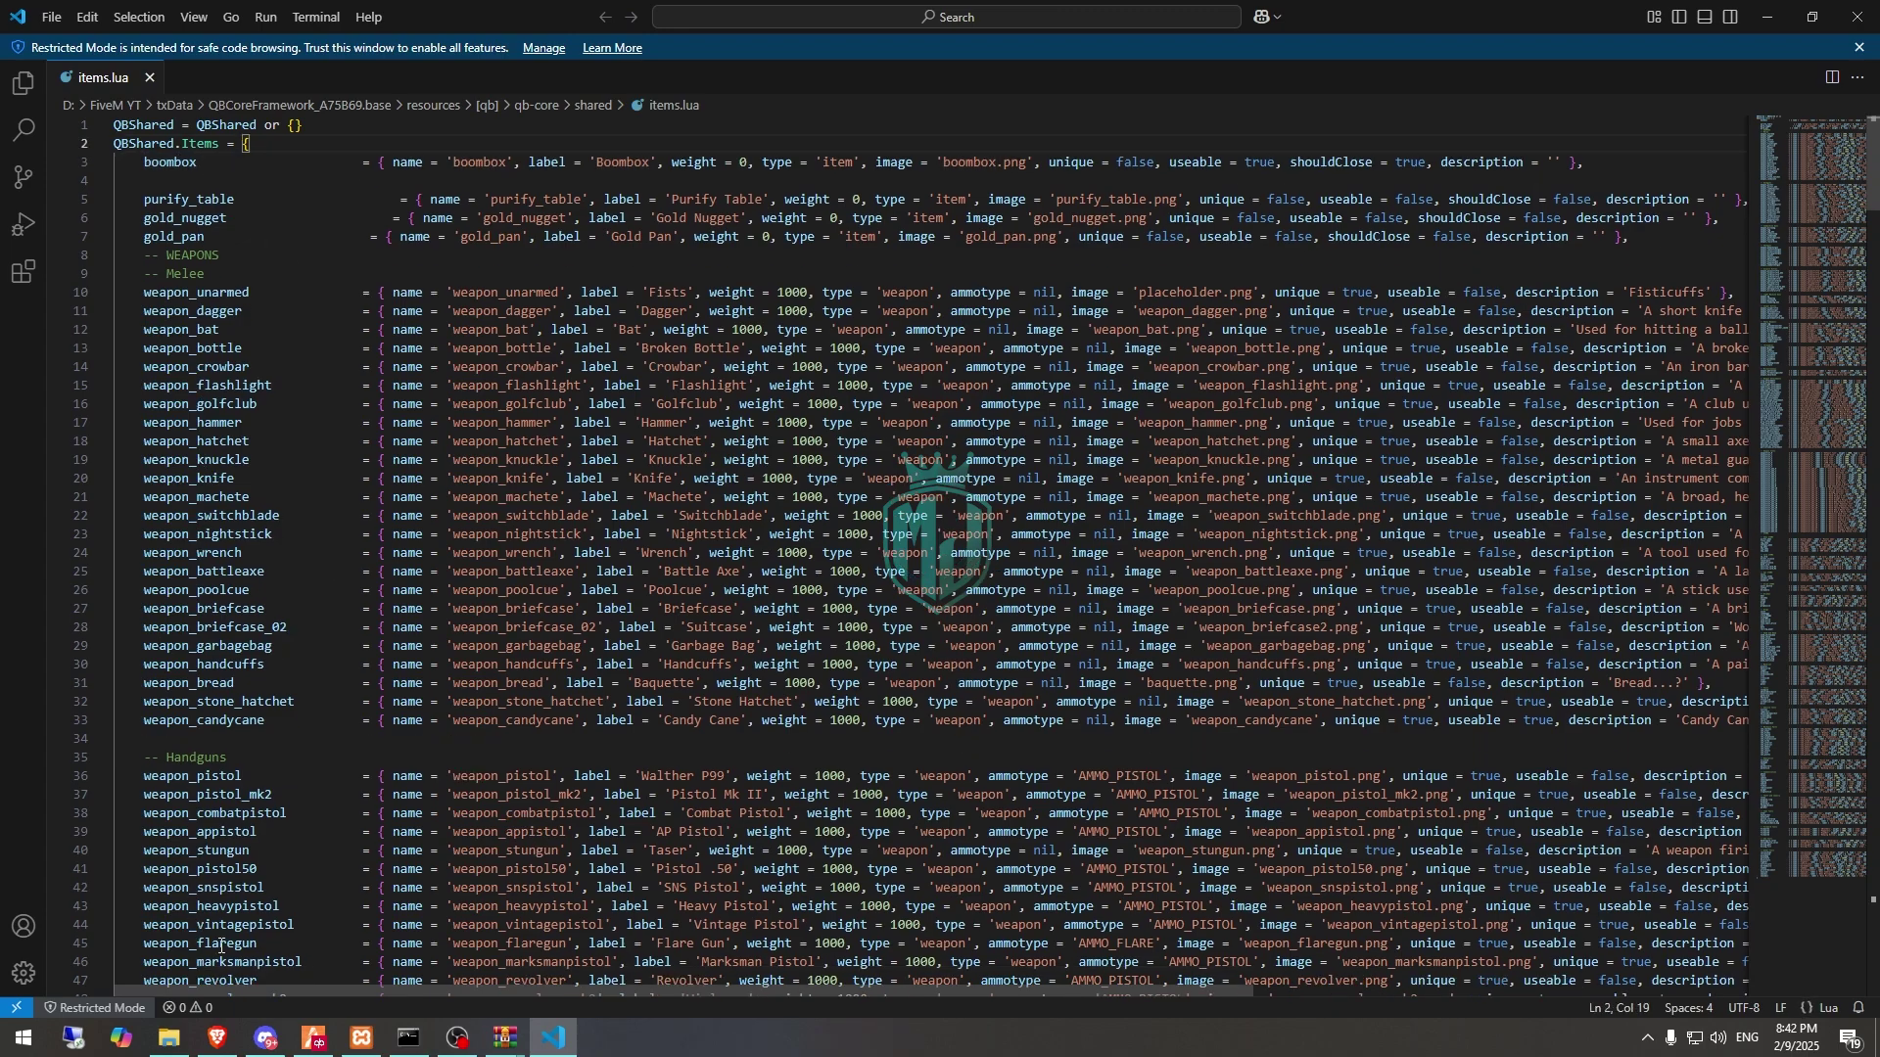
# Move the xsound and wasabi_boombox folders from the server's resources folder into the [standalone] folder.
pyautogui.click(168, 1037)
pyautogui.click(641, 62)
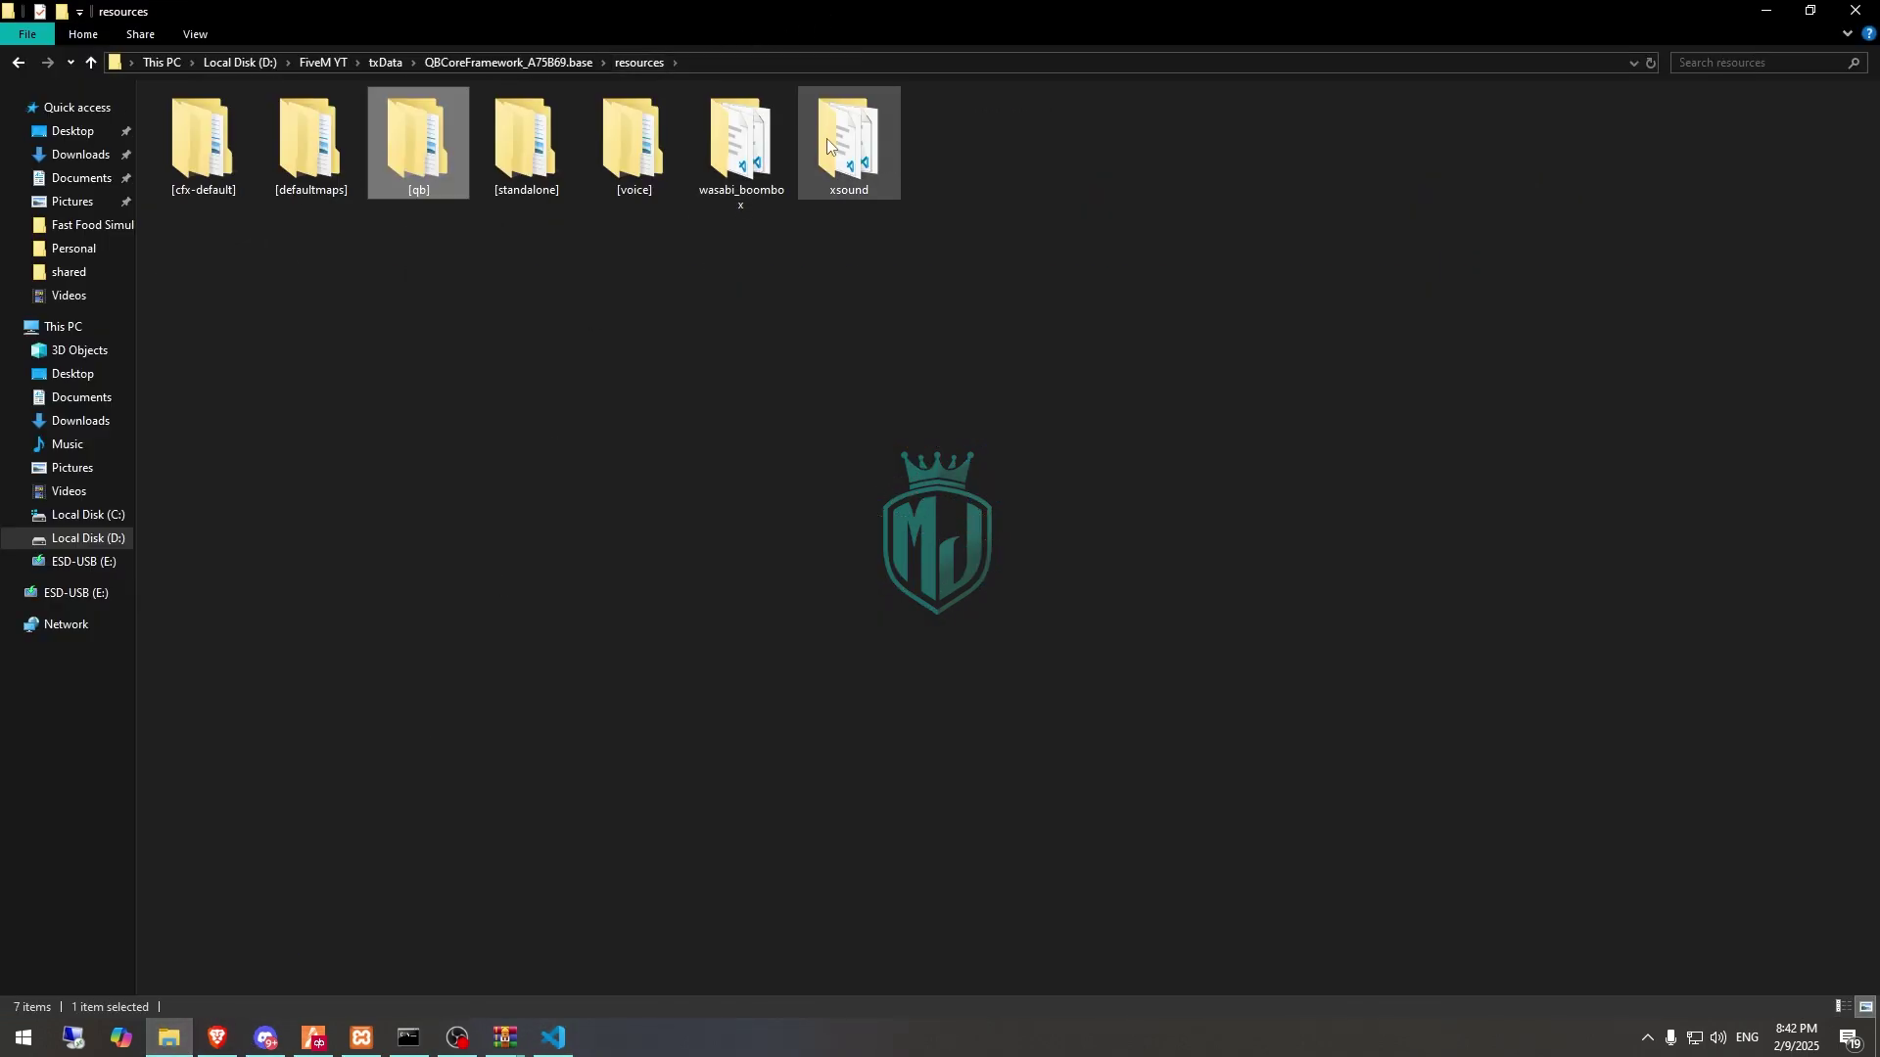
pyautogui.moveTo(839, 155); pyautogui.dragTo(560, 161)
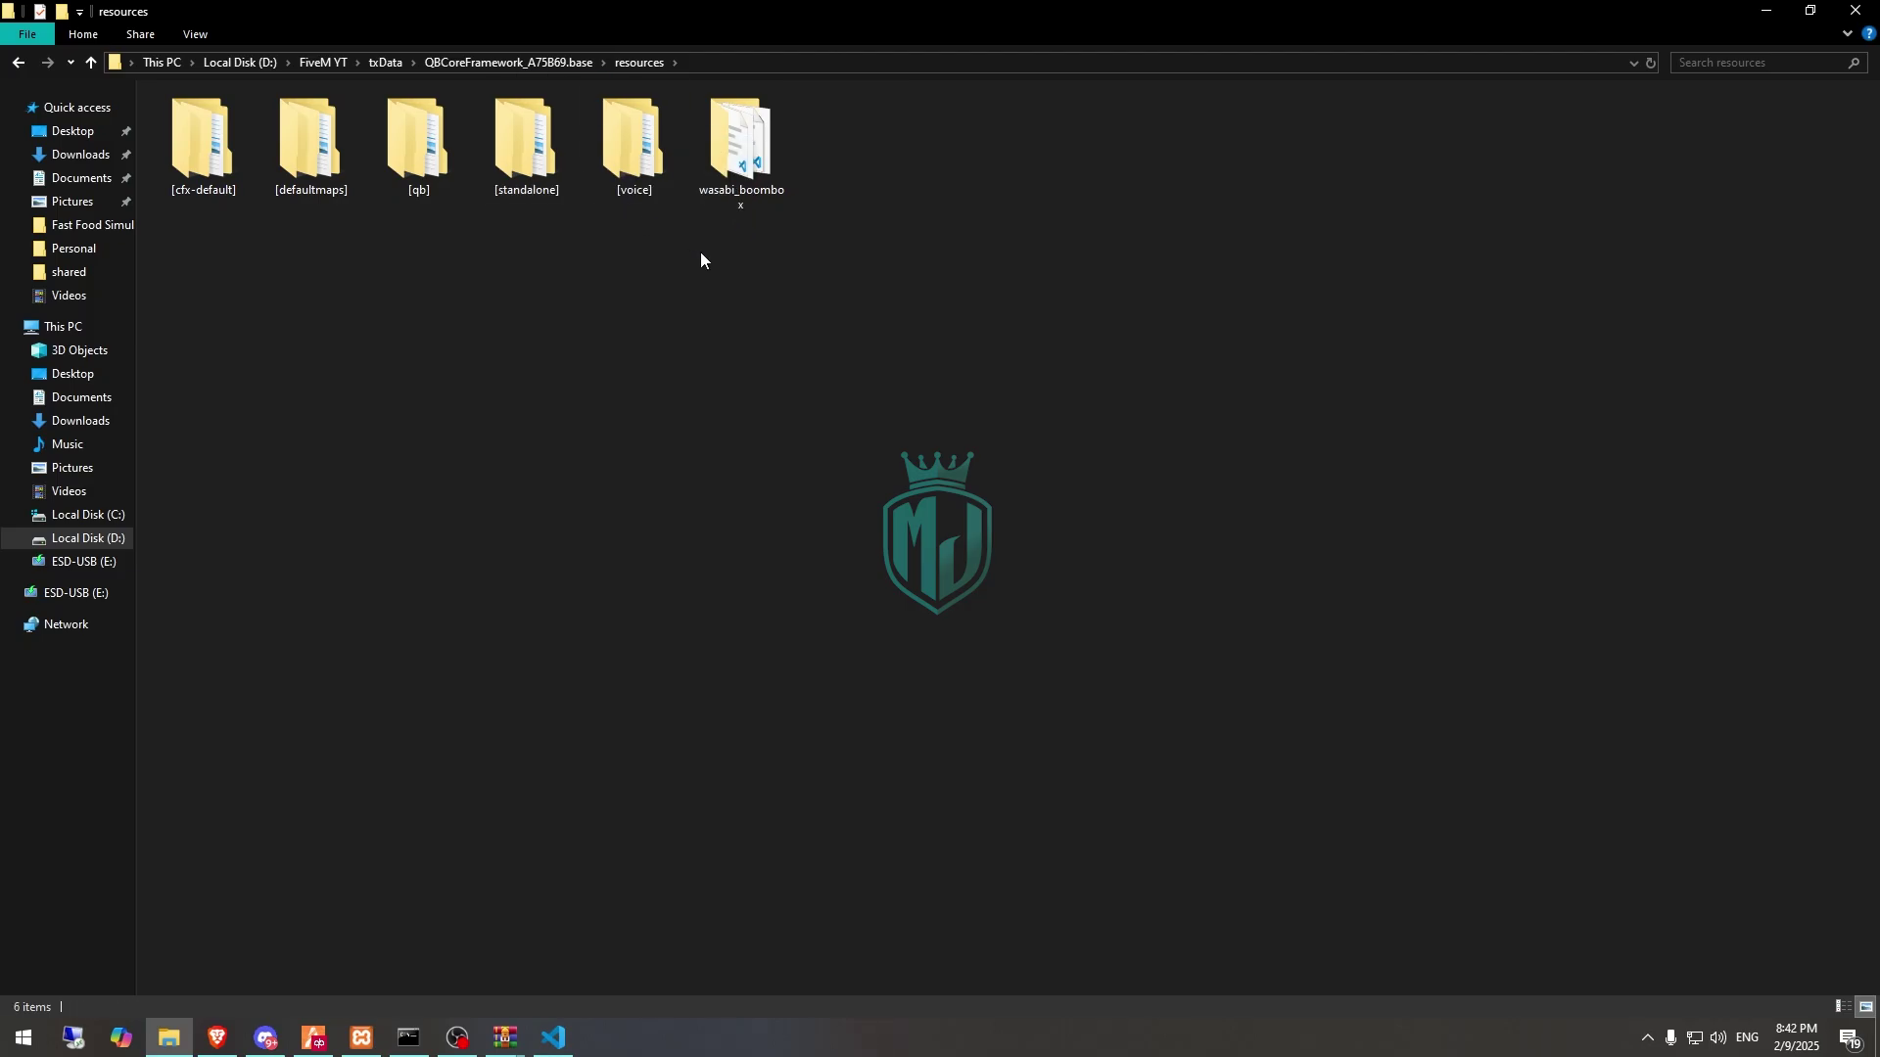
pyautogui.click(720, 179)
pyautogui.moveTo(724, 149); pyautogui.dragTo(535, 167)
# Switch to FiveM and restart the server through the in-game txAdmin menu.
pyautogui.click(319, 1048)
pyautogui.press('F1')
pyautogui.press('Tab')
pyautogui.press('Tab')
pyautogui.click(147, 562)
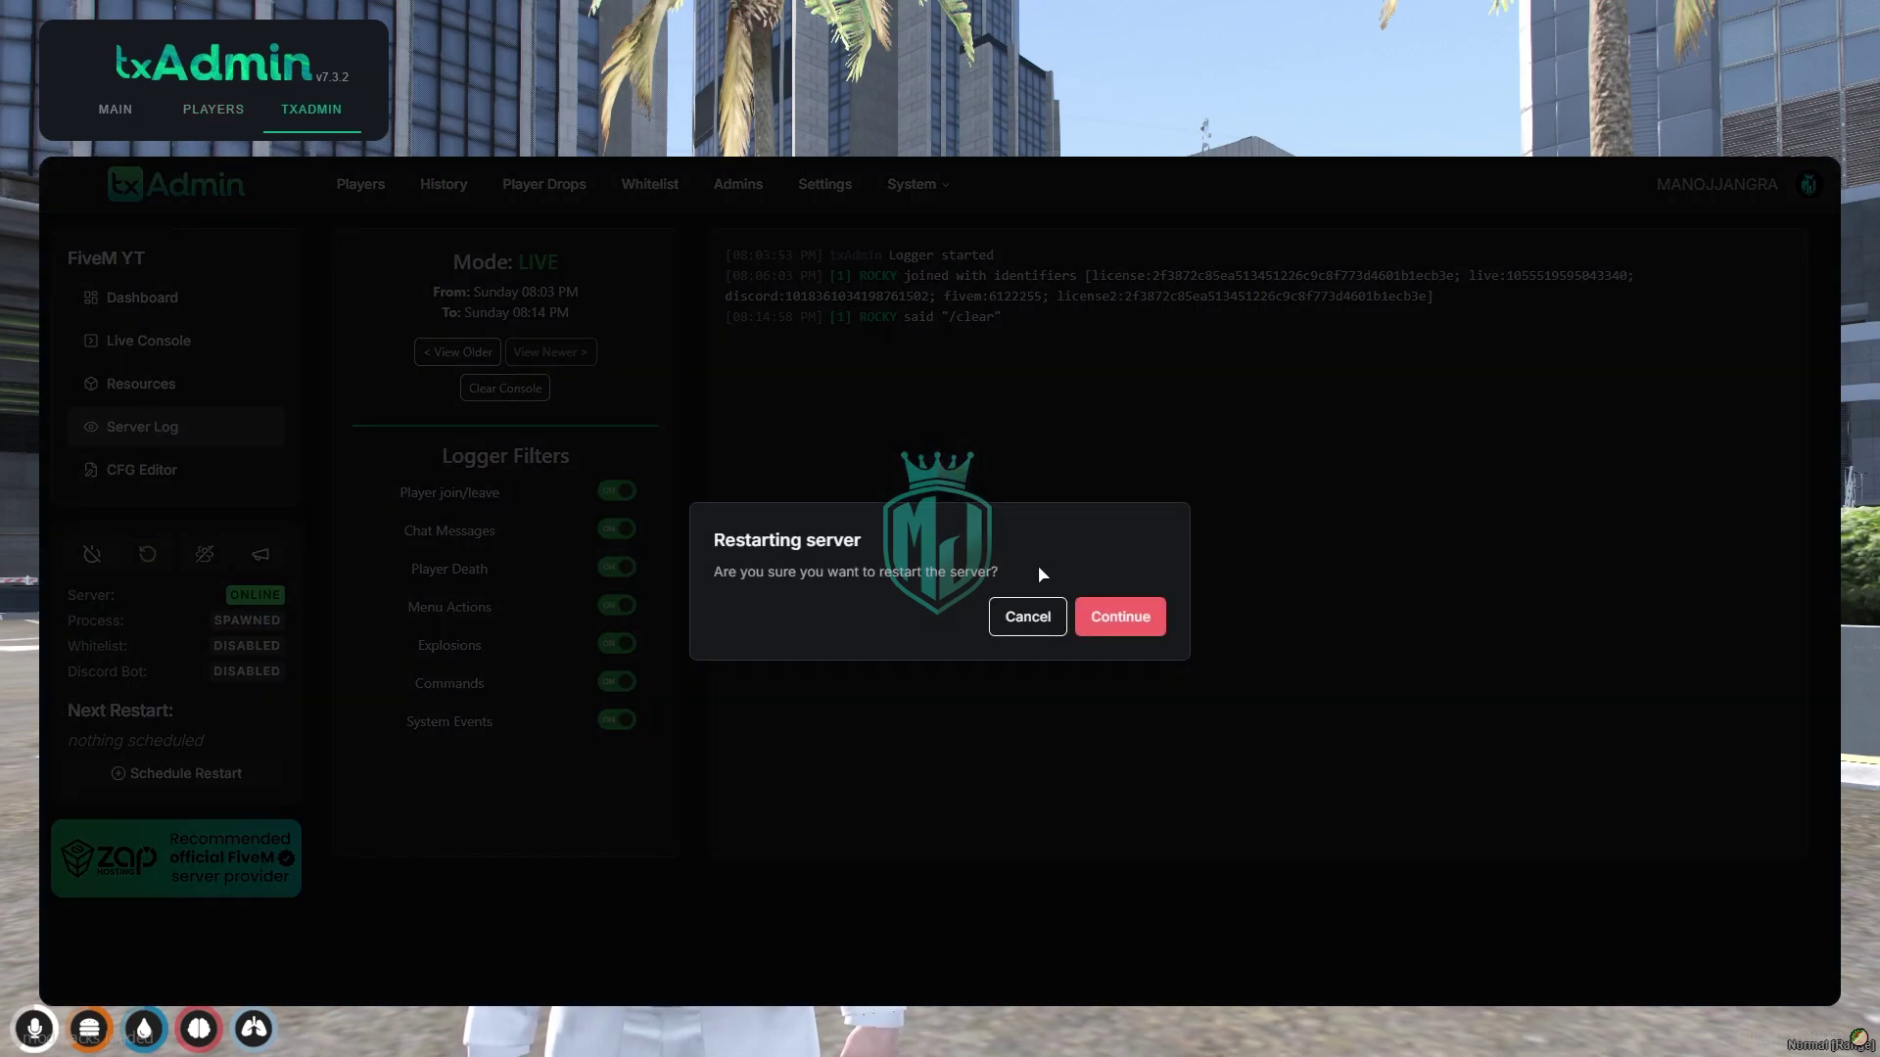
pyautogui.click(1116, 617)
# Exit the FiveM client with the quit console command and get back into the game on the restarted server.
pyautogui.press('F8')
pyautogui.write('quit')
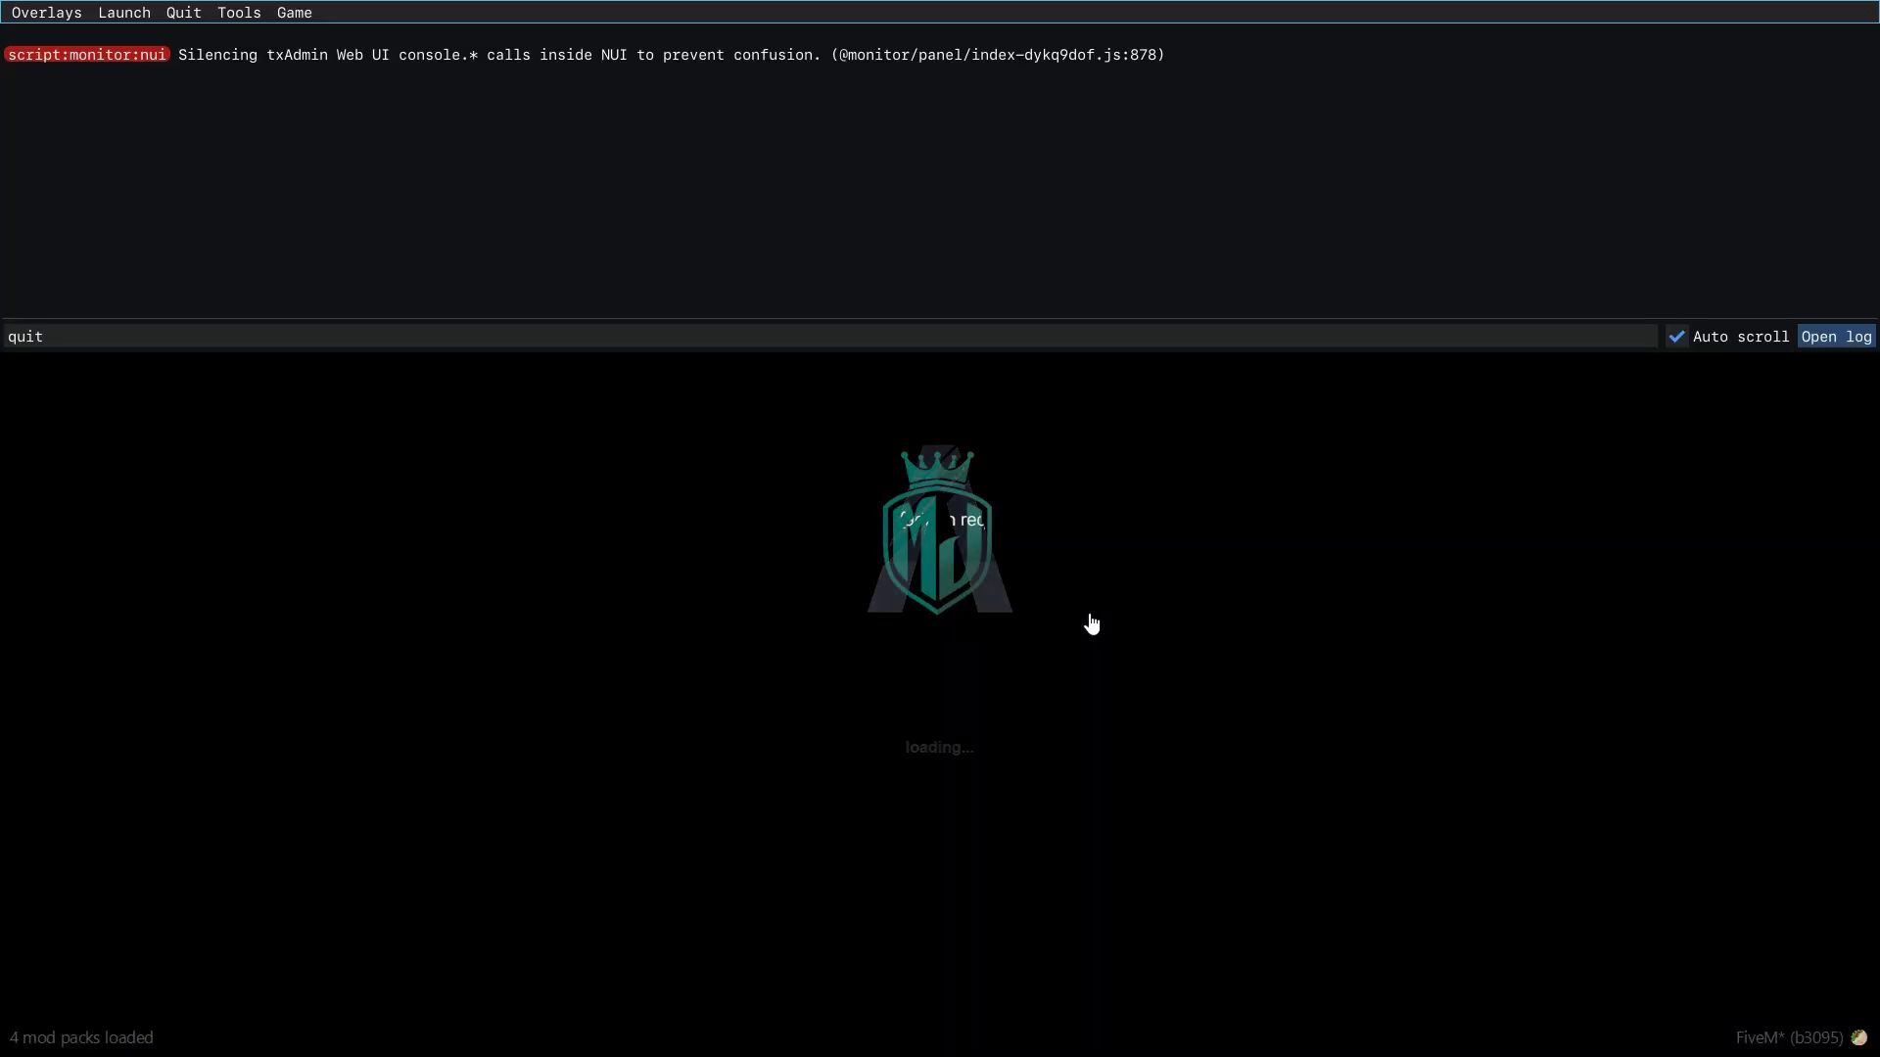
pyautogui.press('Return')
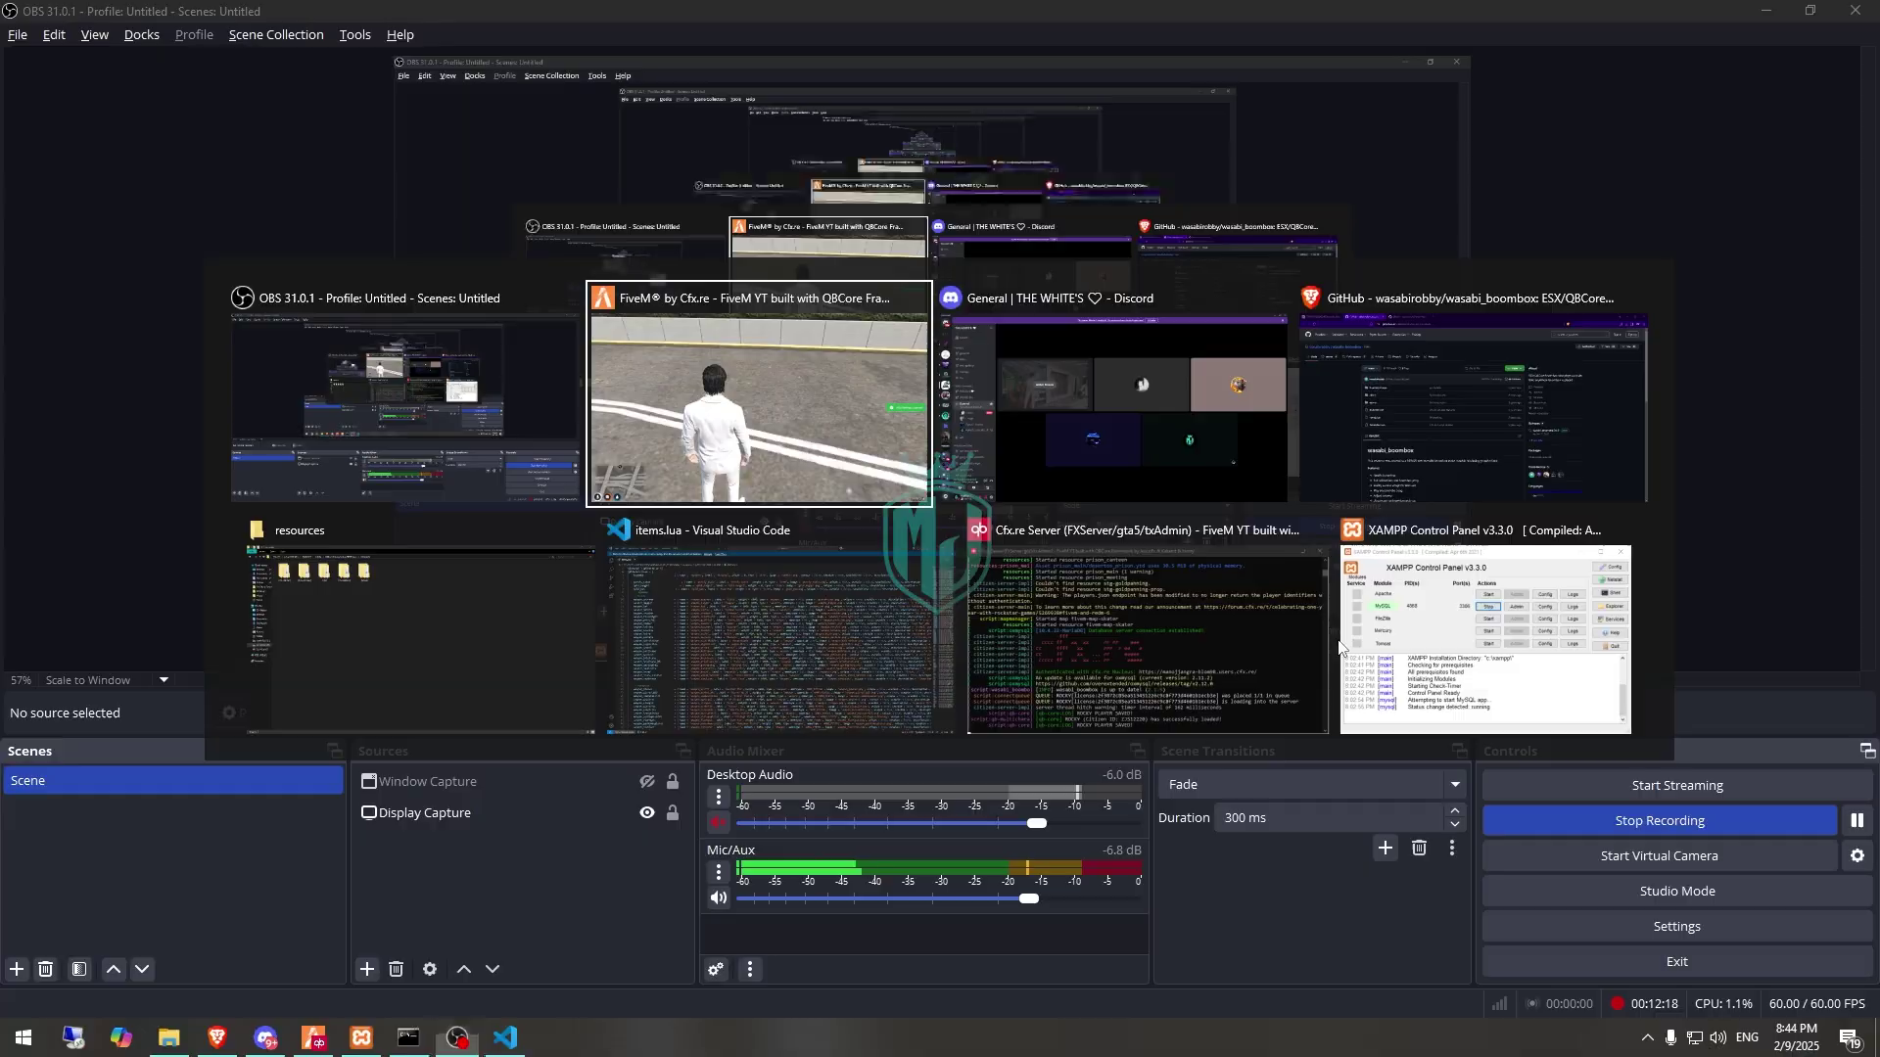
pyautogui.hotkey('alt', 'Tab')
pyautogui.press('w')
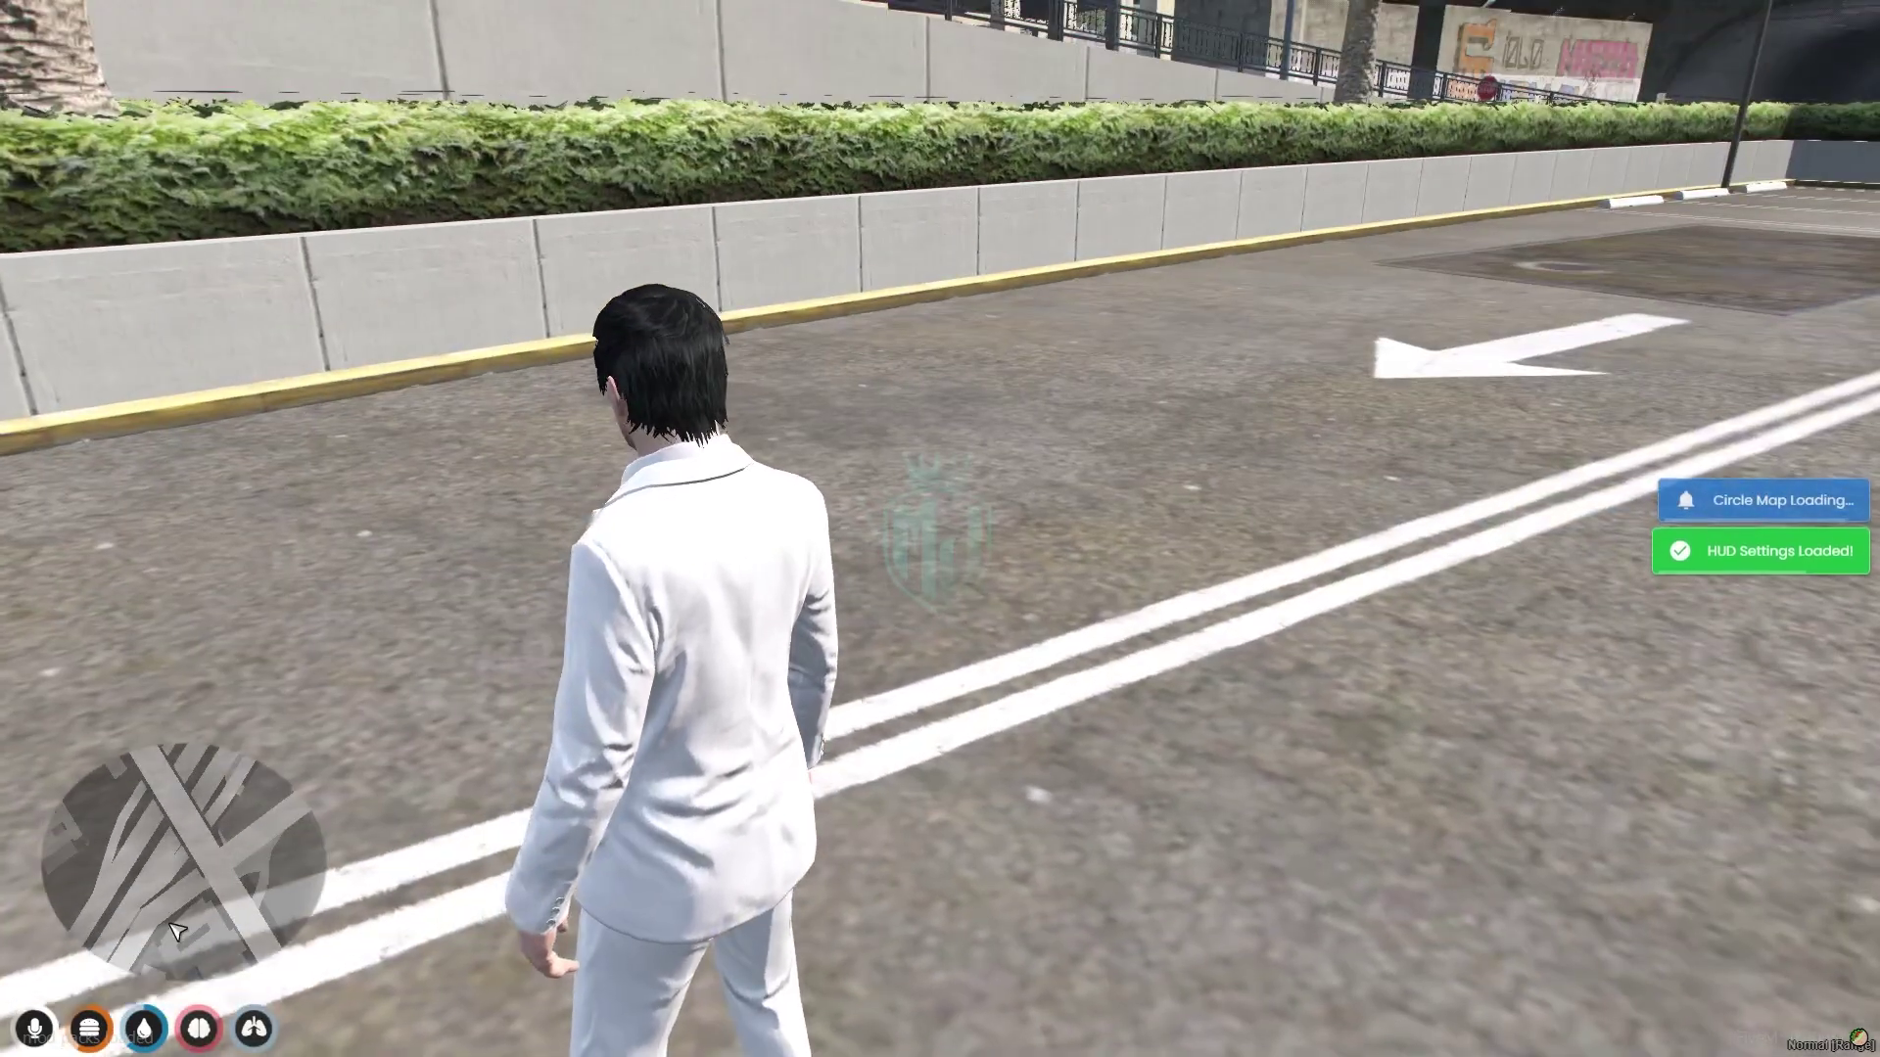
# Give player ID 1 a boombox with the /giveitem chat command.
pyautogui.write('t/giveitem 1')
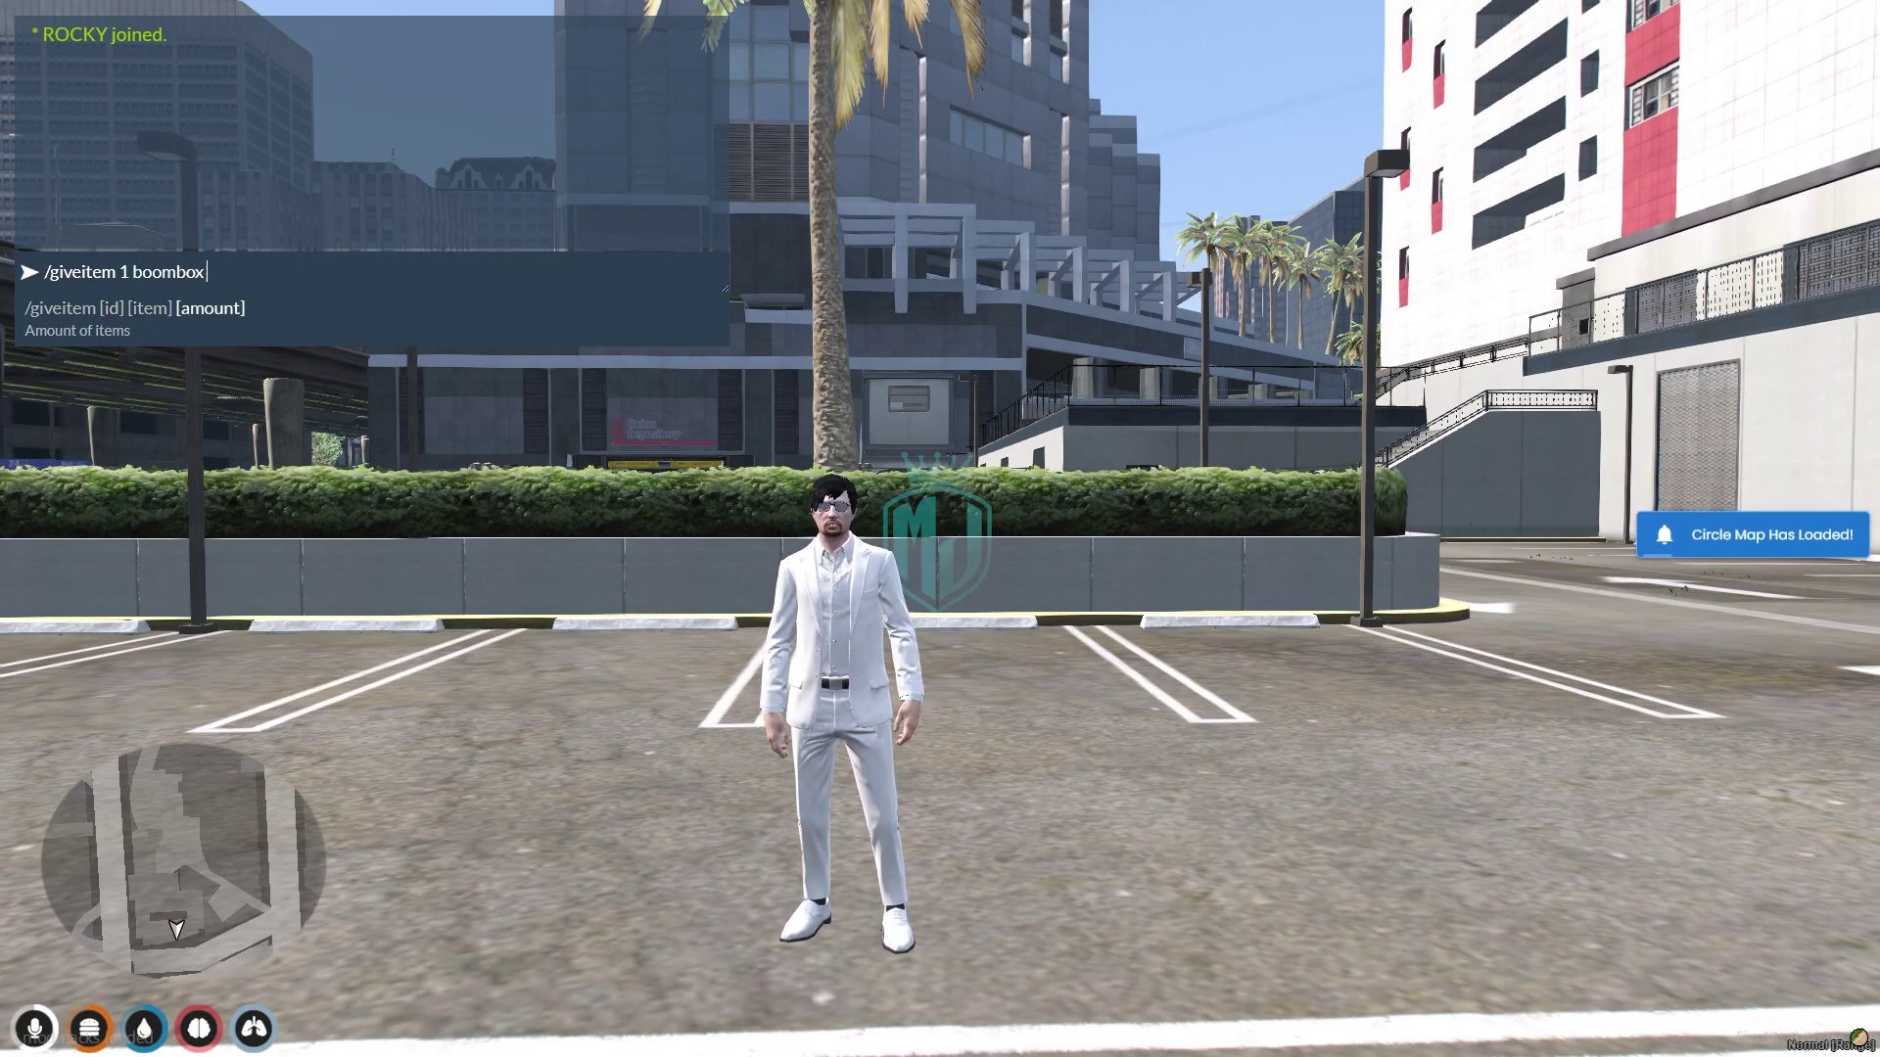
pyautogui.write(' boombox')
pyautogui.press('Return')
# Use the boombox from the inventory and place it on the ground.
pyautogui.press('Tab')
pyautogui.rightClick(1149, 333)
pyautogui.click(1168, 346)
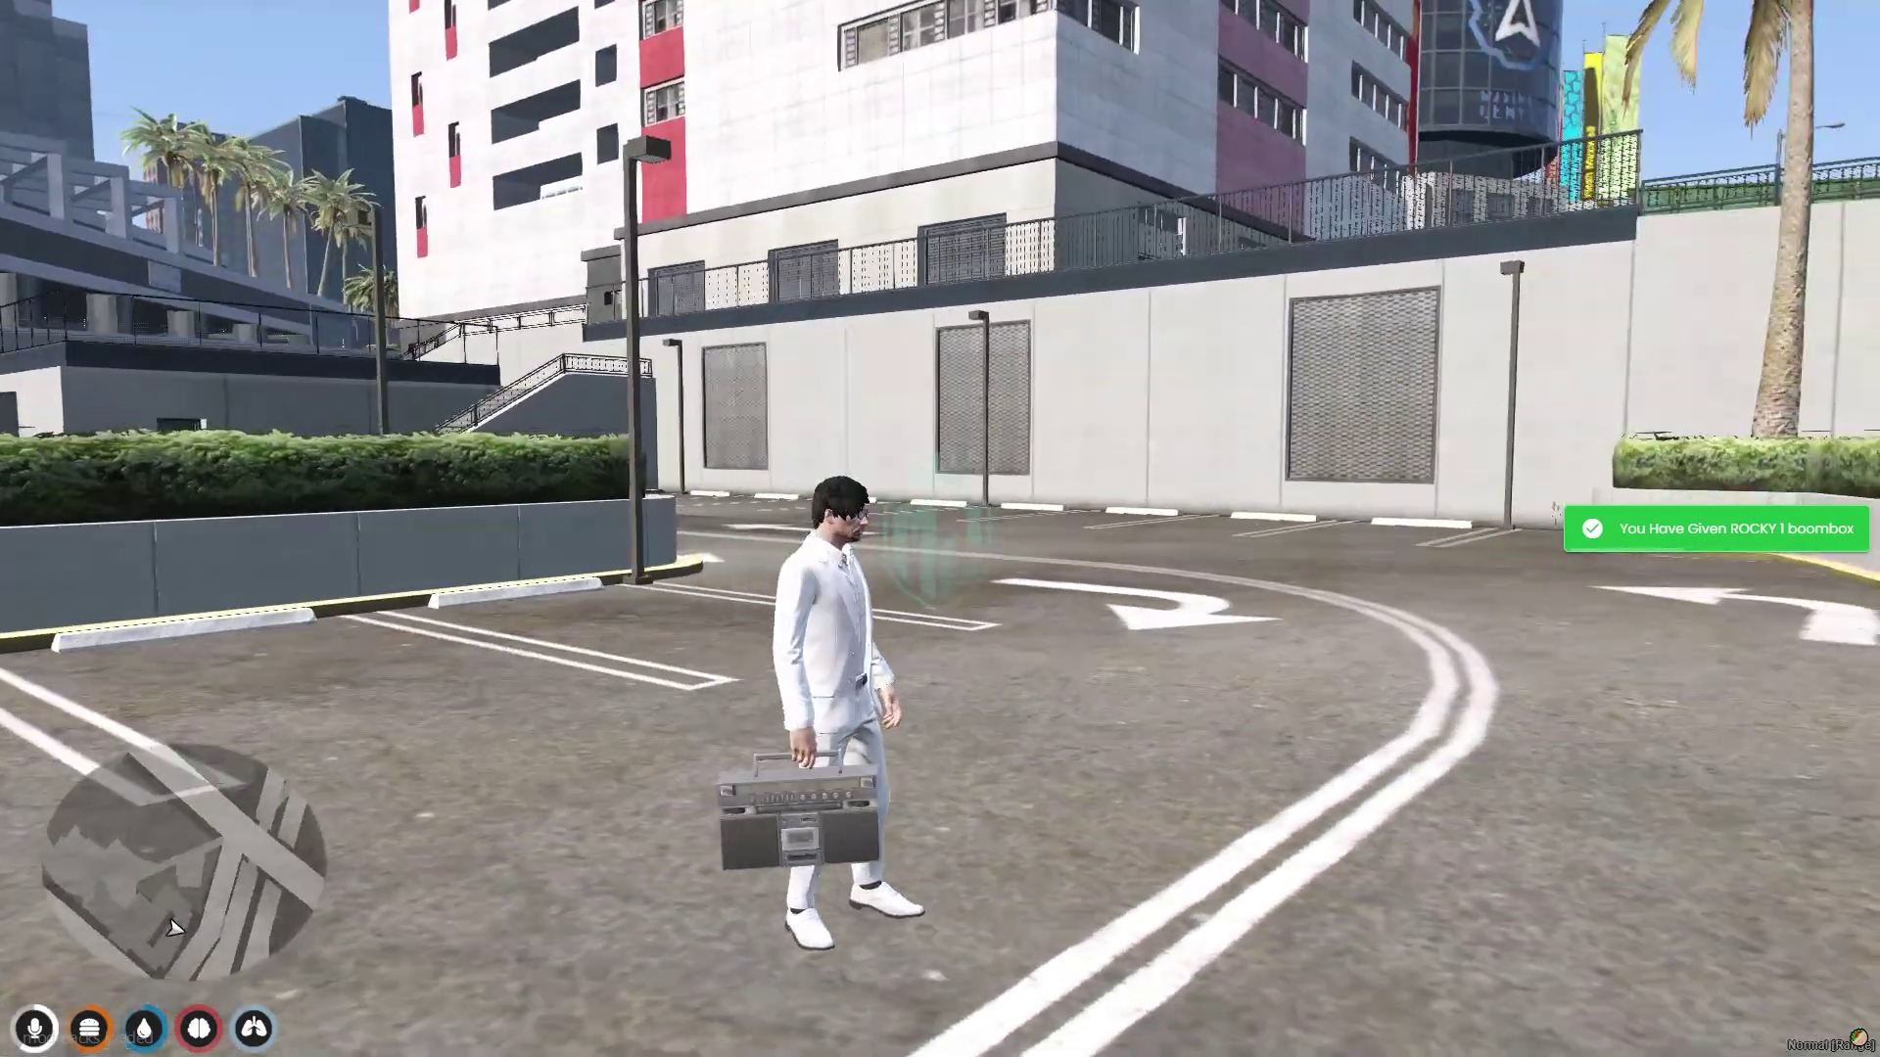
pyautogui.press('s')
pyautogui.press('e')
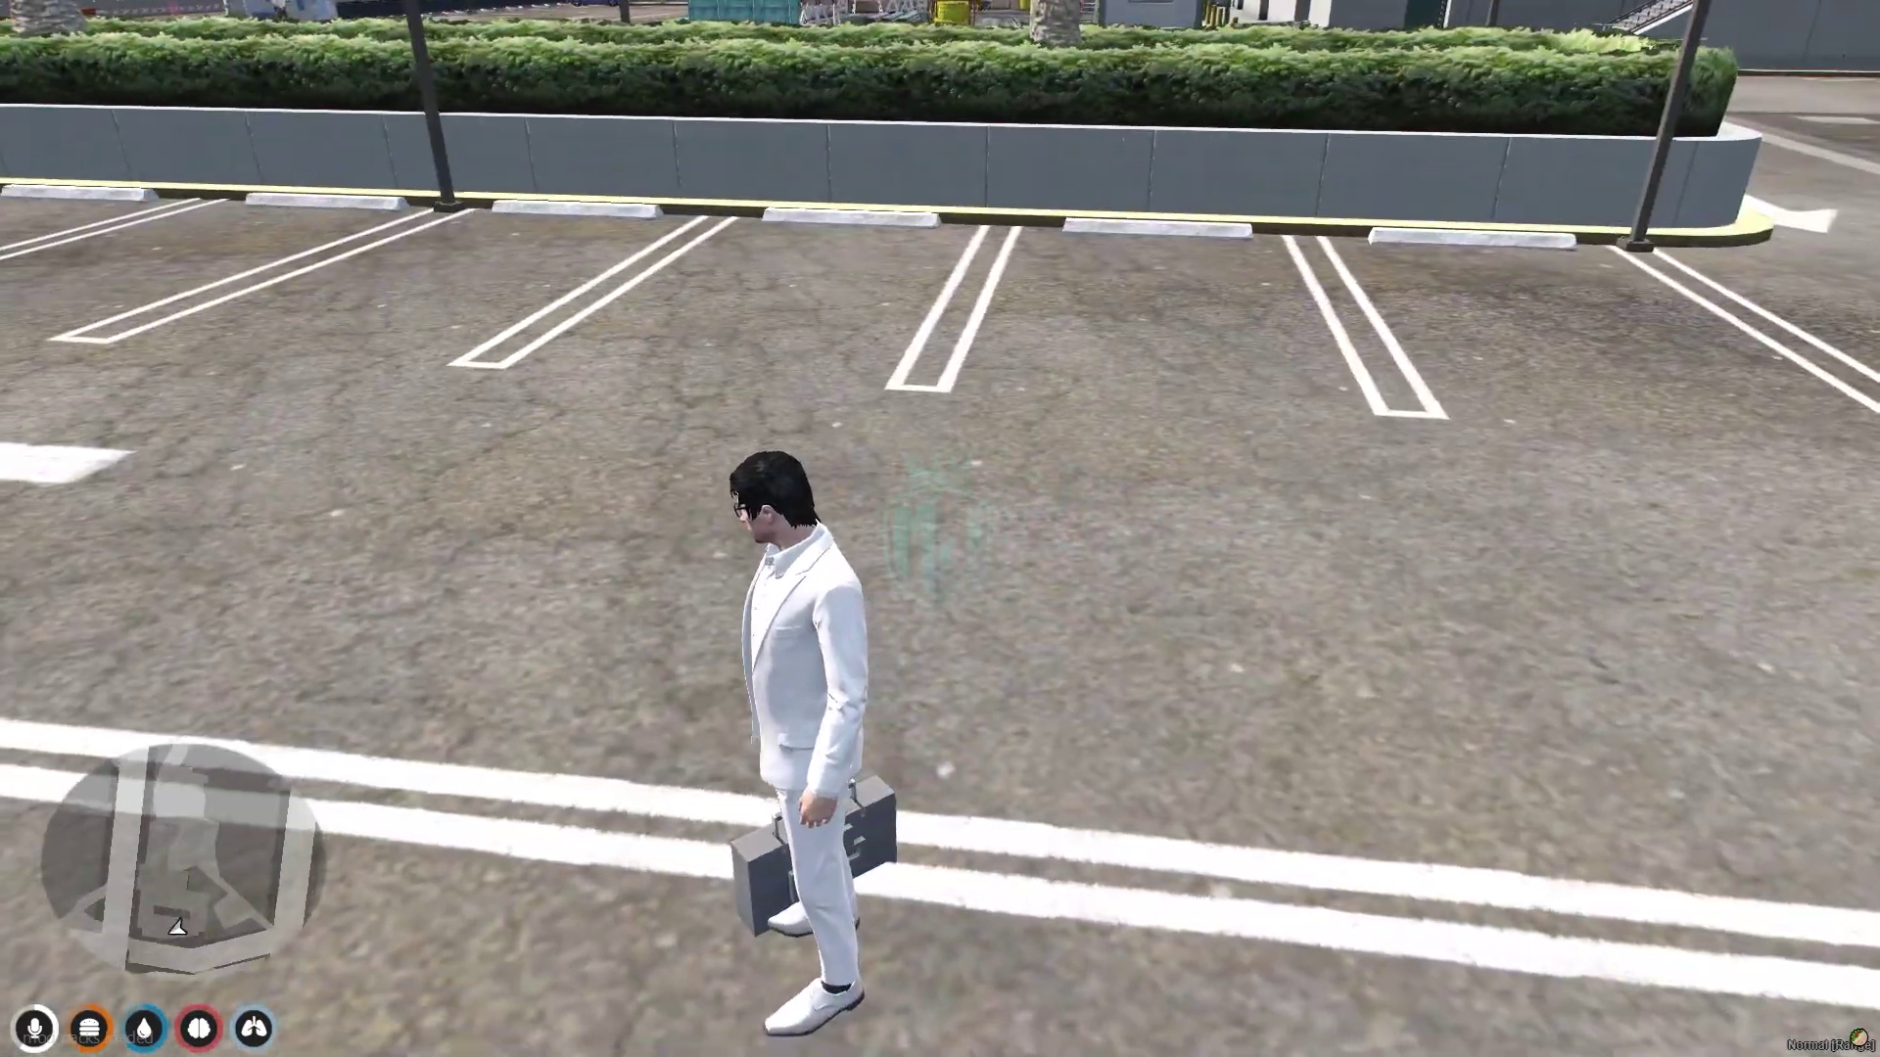
# Interact with the placed boombox and open its Play Music form.
pyautogui.press('alt')
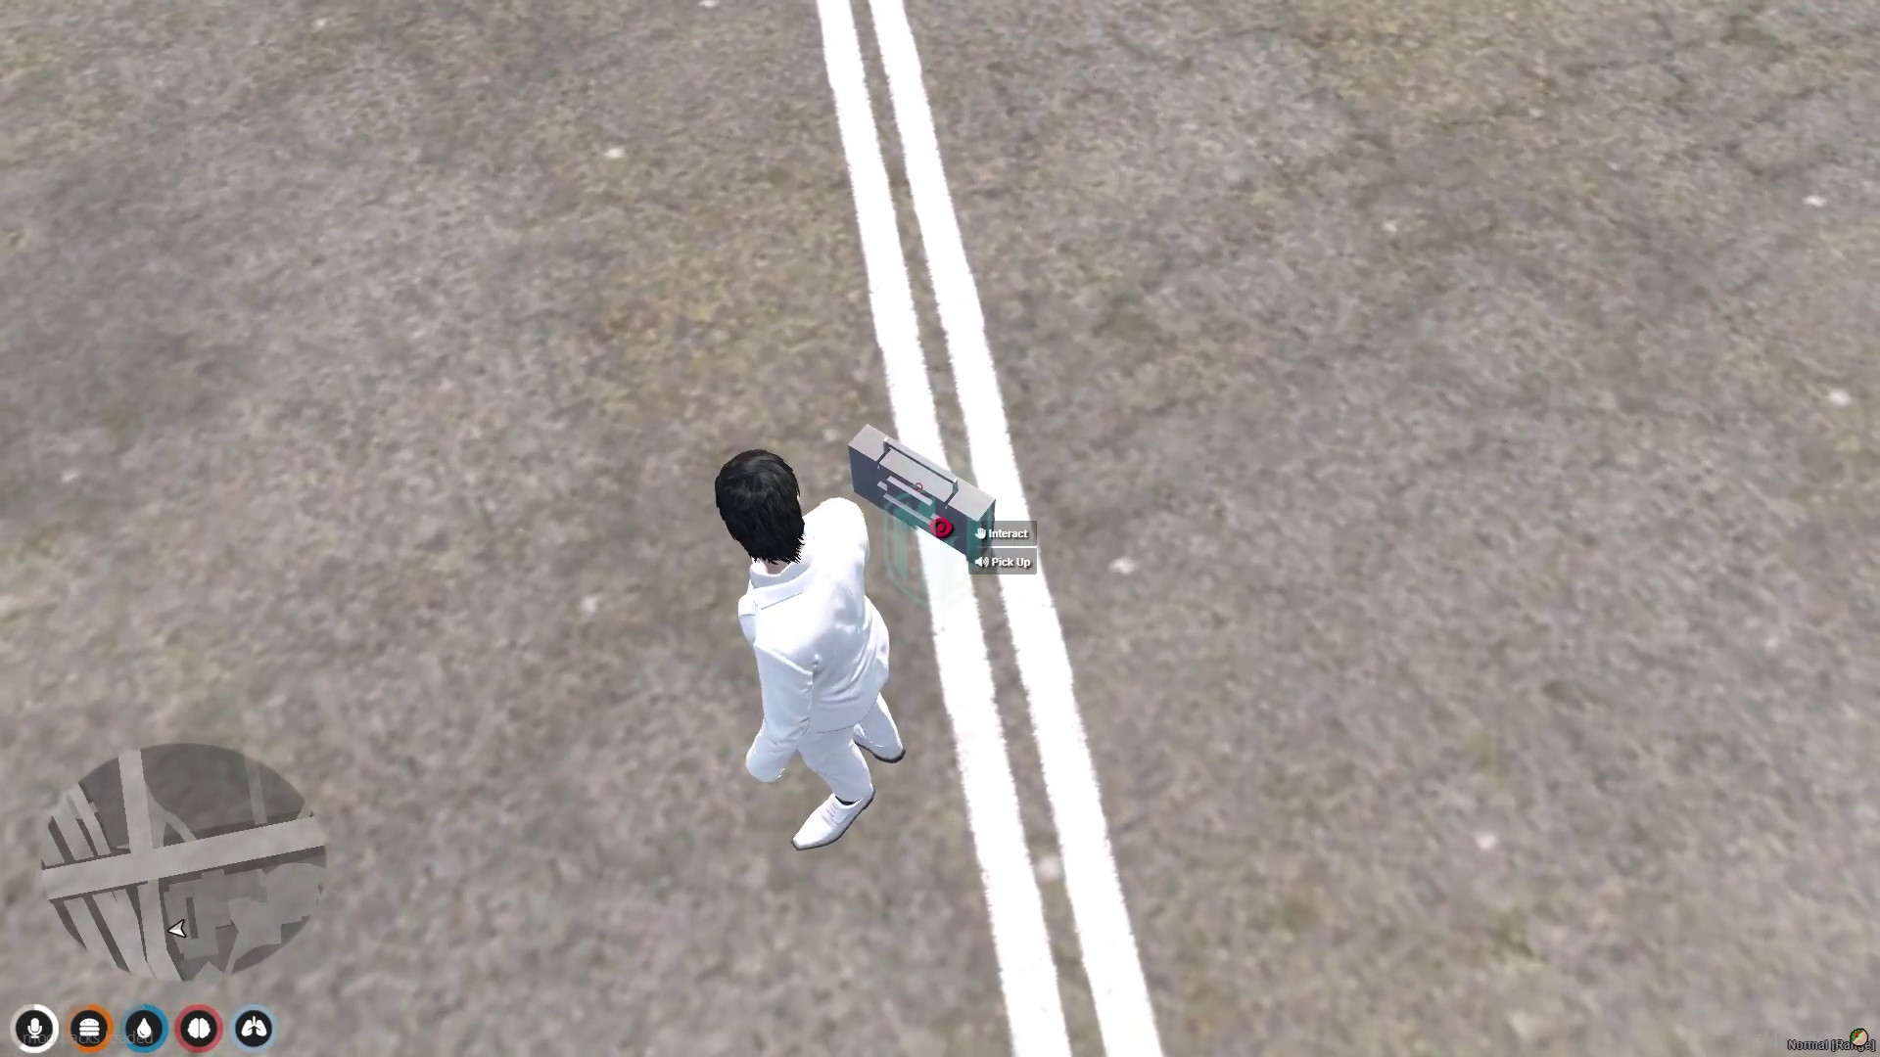
pyautogui.rightClick(940, 528)
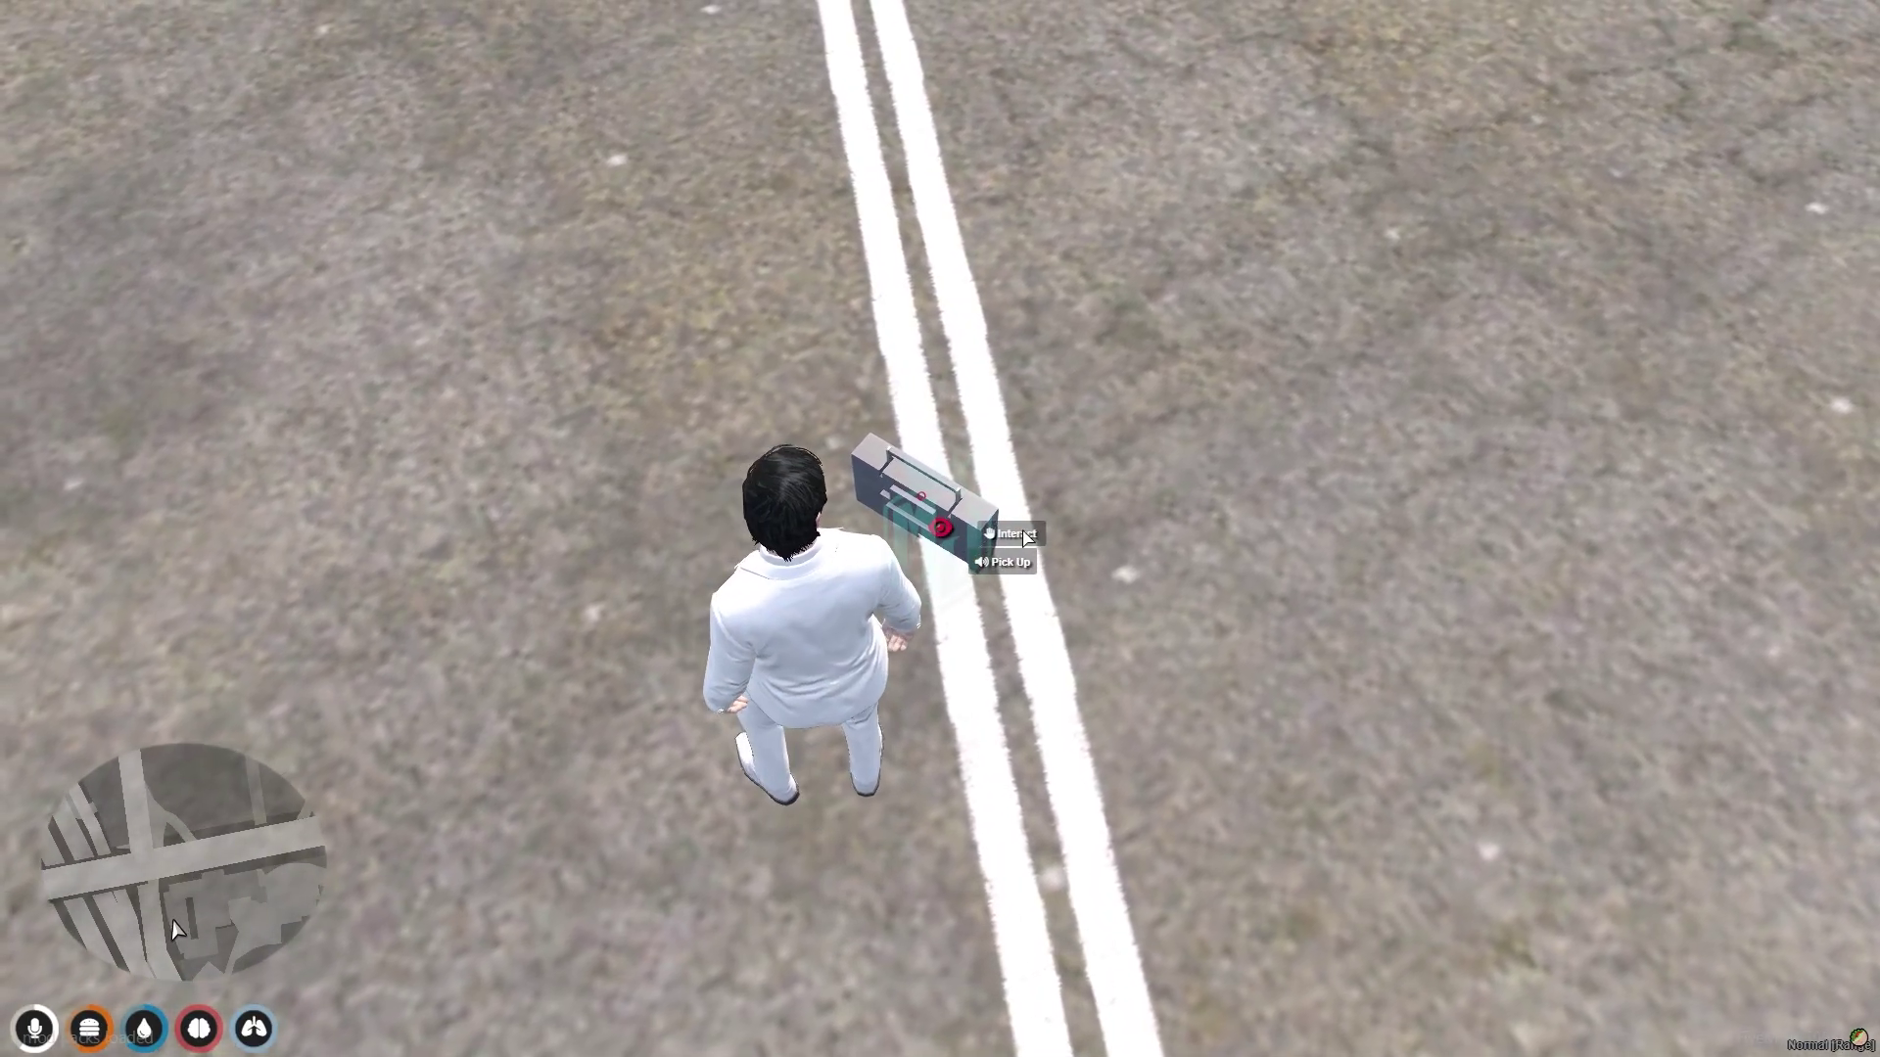
pyautogui.click(1027, 537)
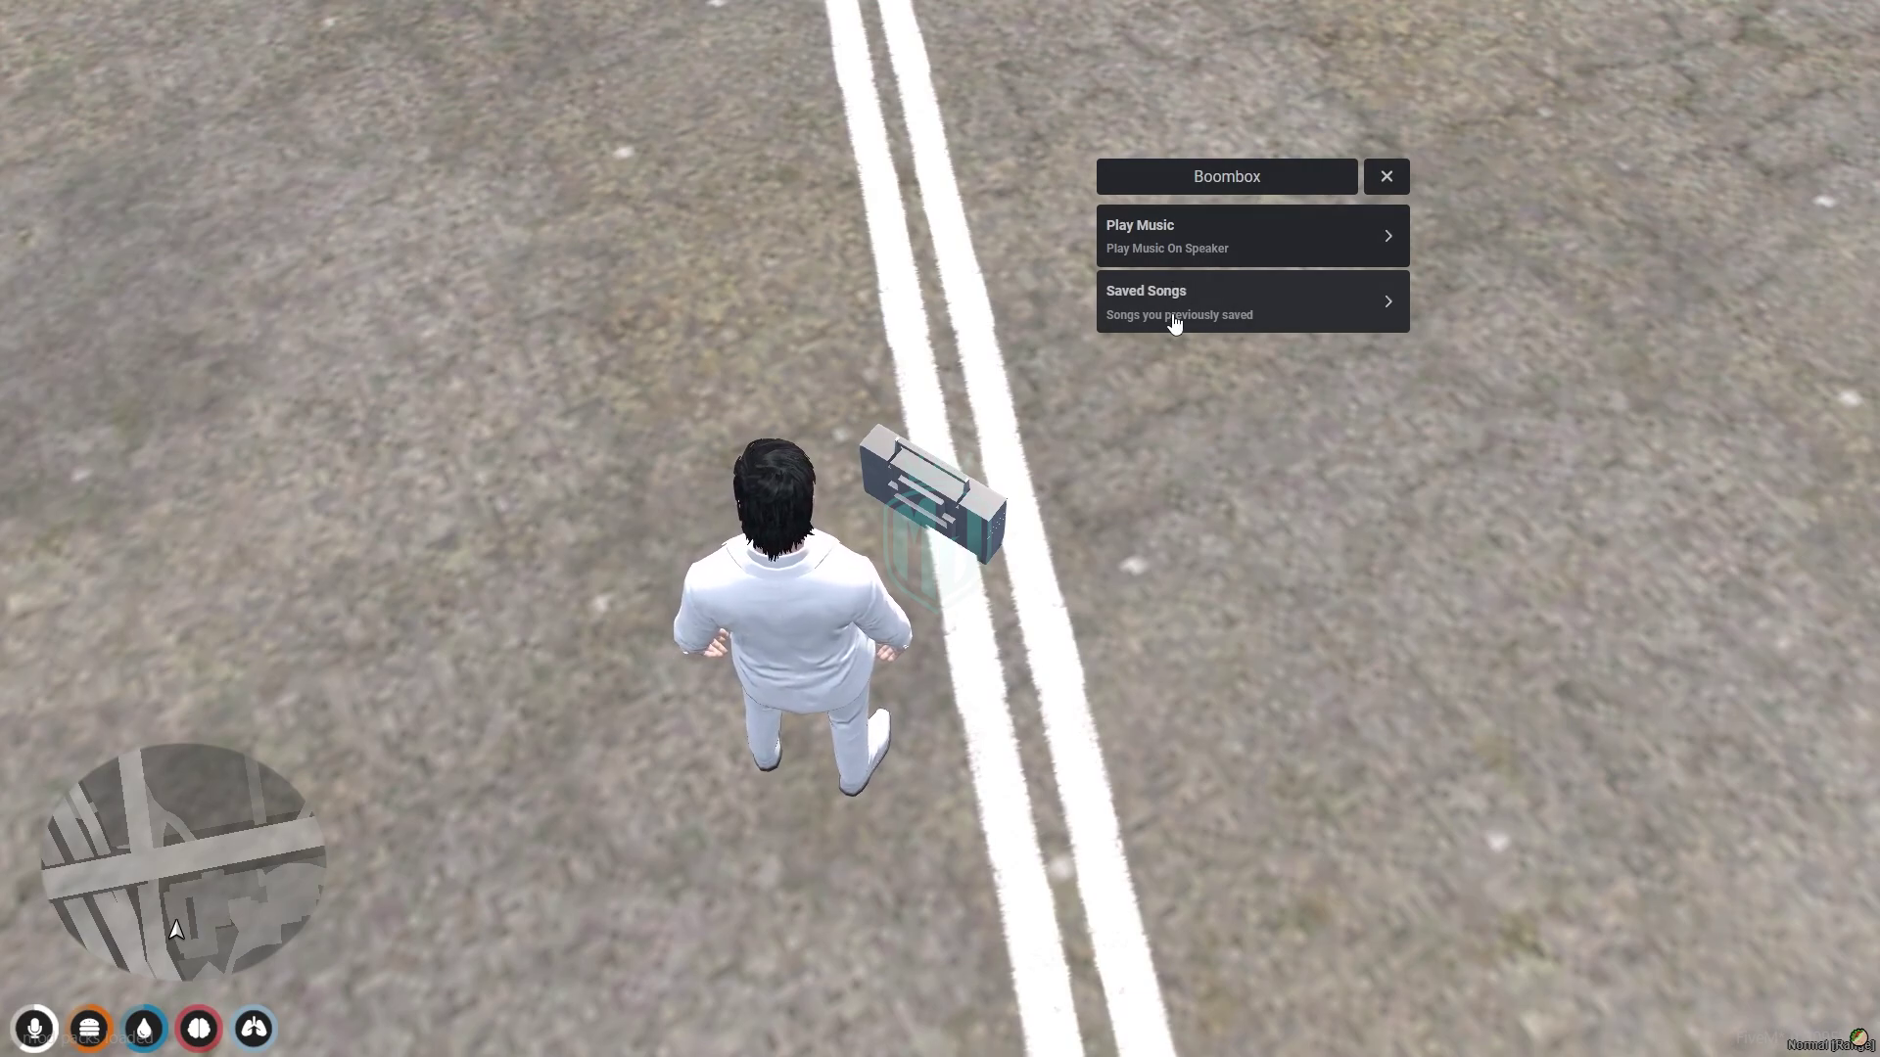
pyautogui.click(1219, 249)
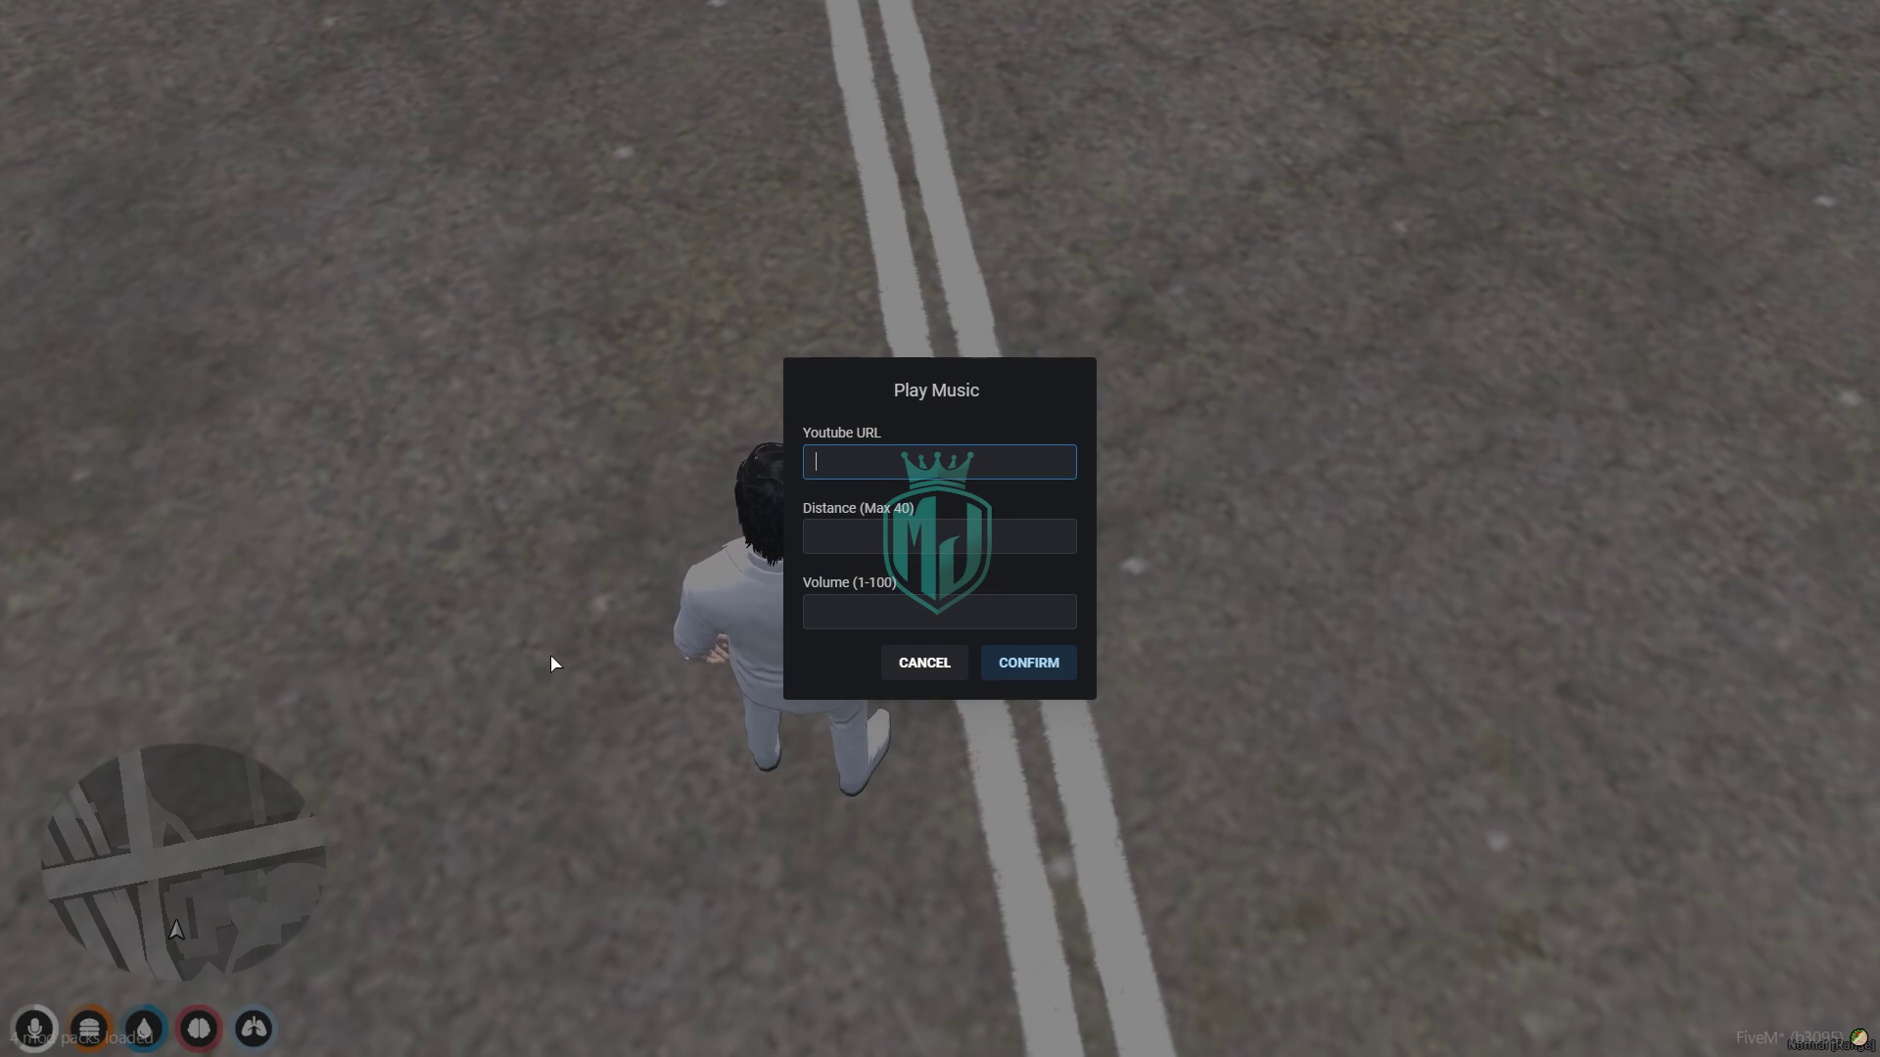
# Switch to the Brave browser and open youtube.com in a new tab.
pyautogui.press('super')
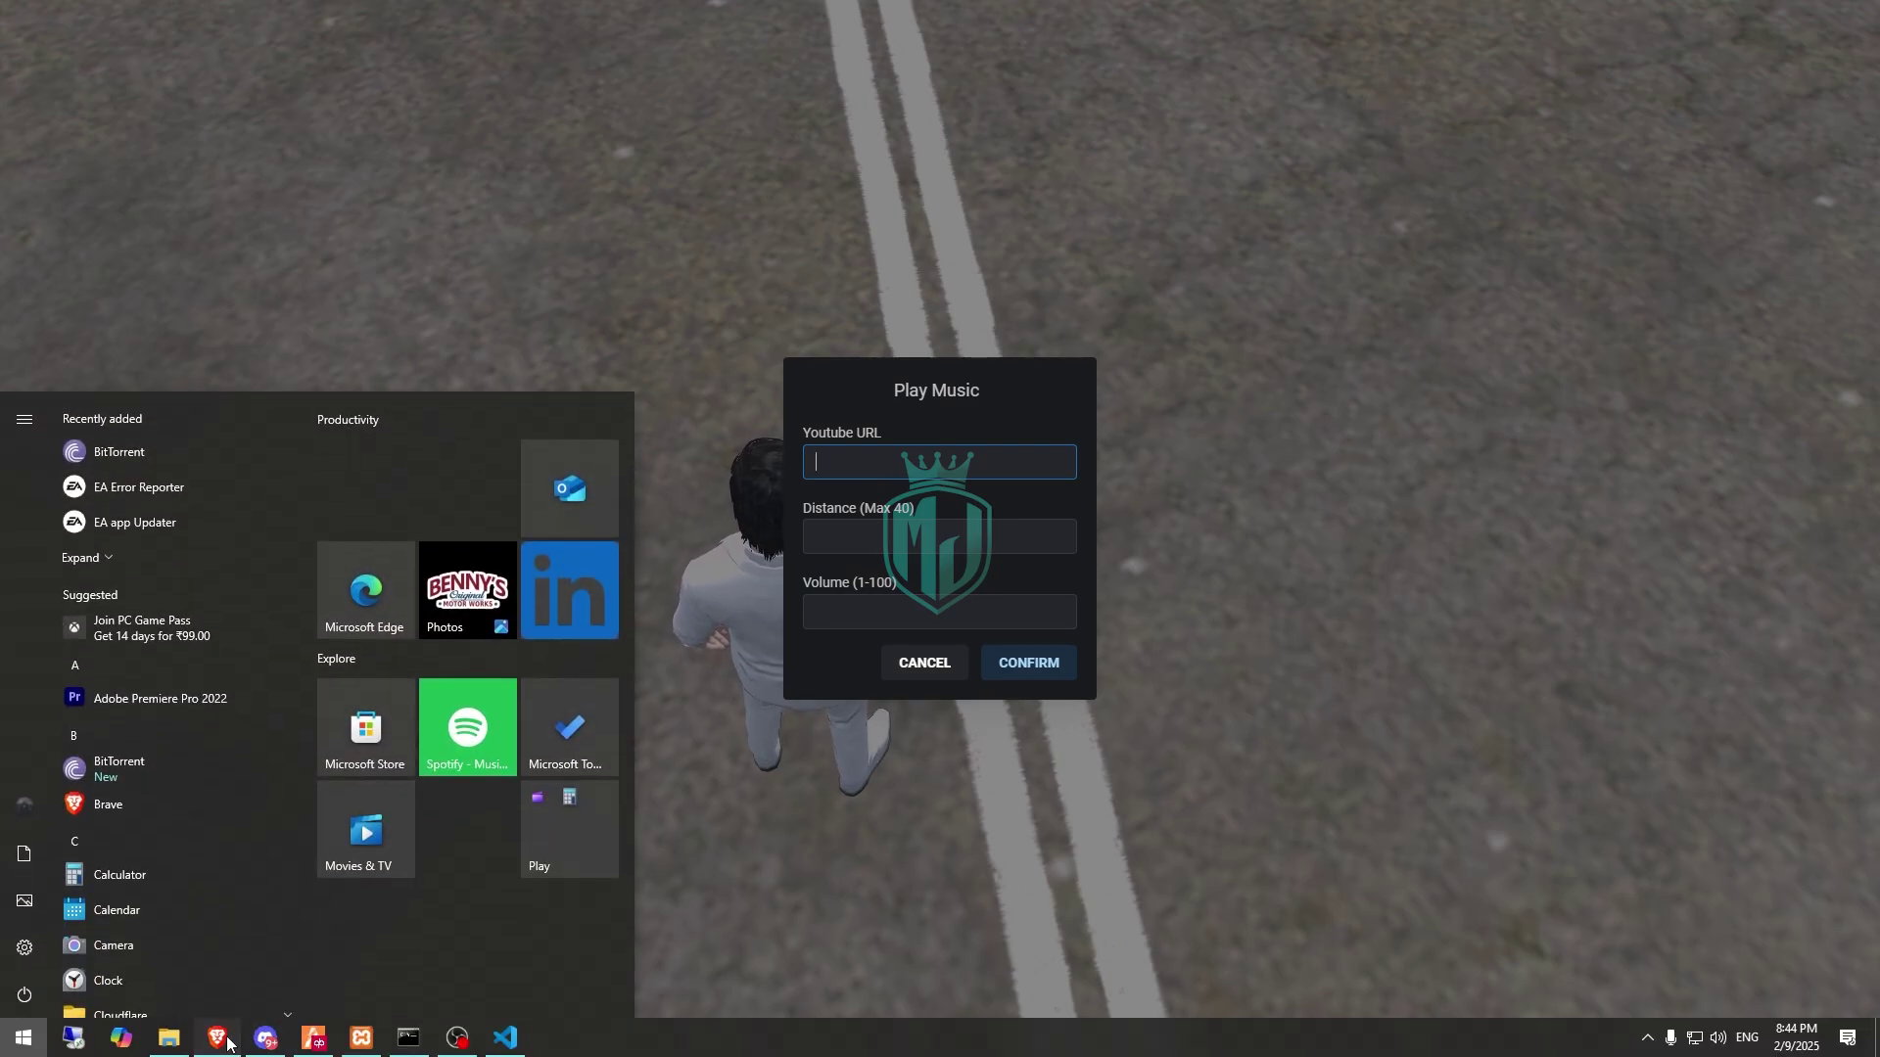
pyautogui.click(217, 1037)
pyautogui.click(715, 21)
pyautogui.write('youtube.com')
pyautogui.press('Return')
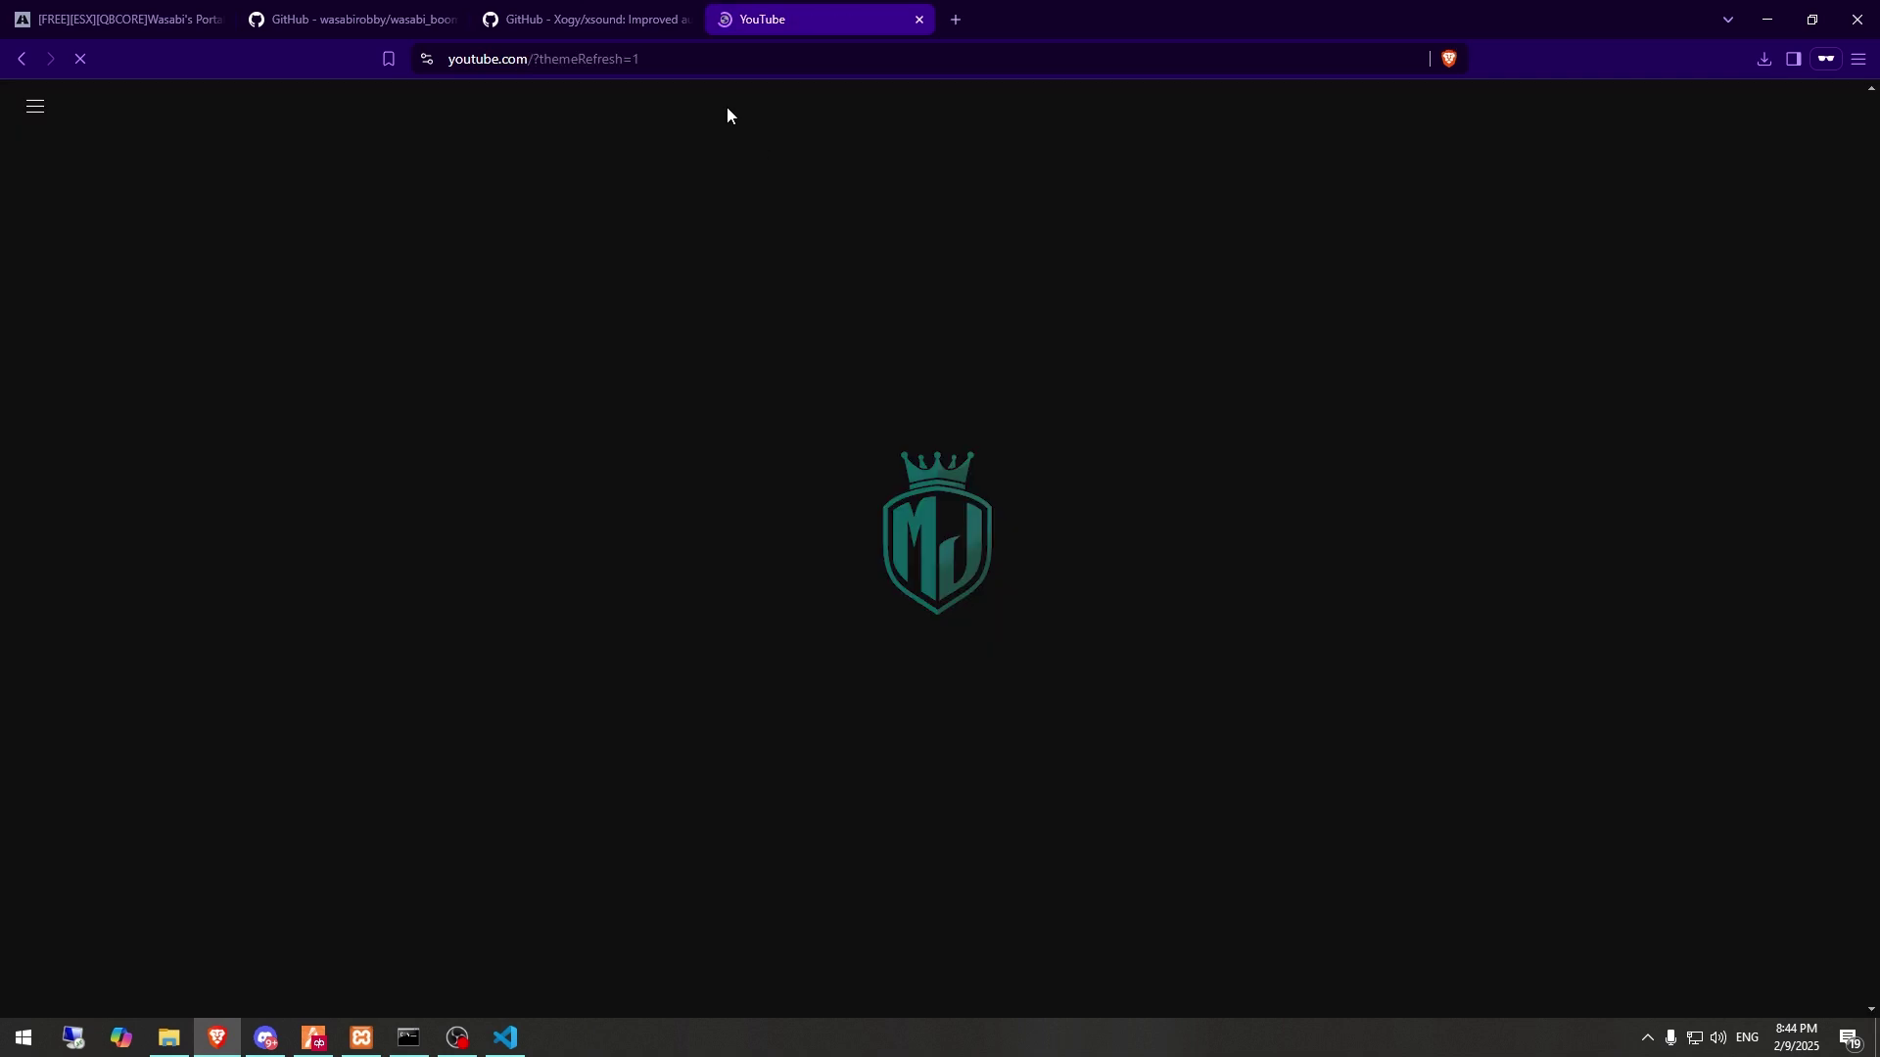
# Find the Warriyo - Mortals video by searching for "ncs music", copy its link and pause playback.
pyautogui.write('ncs m')
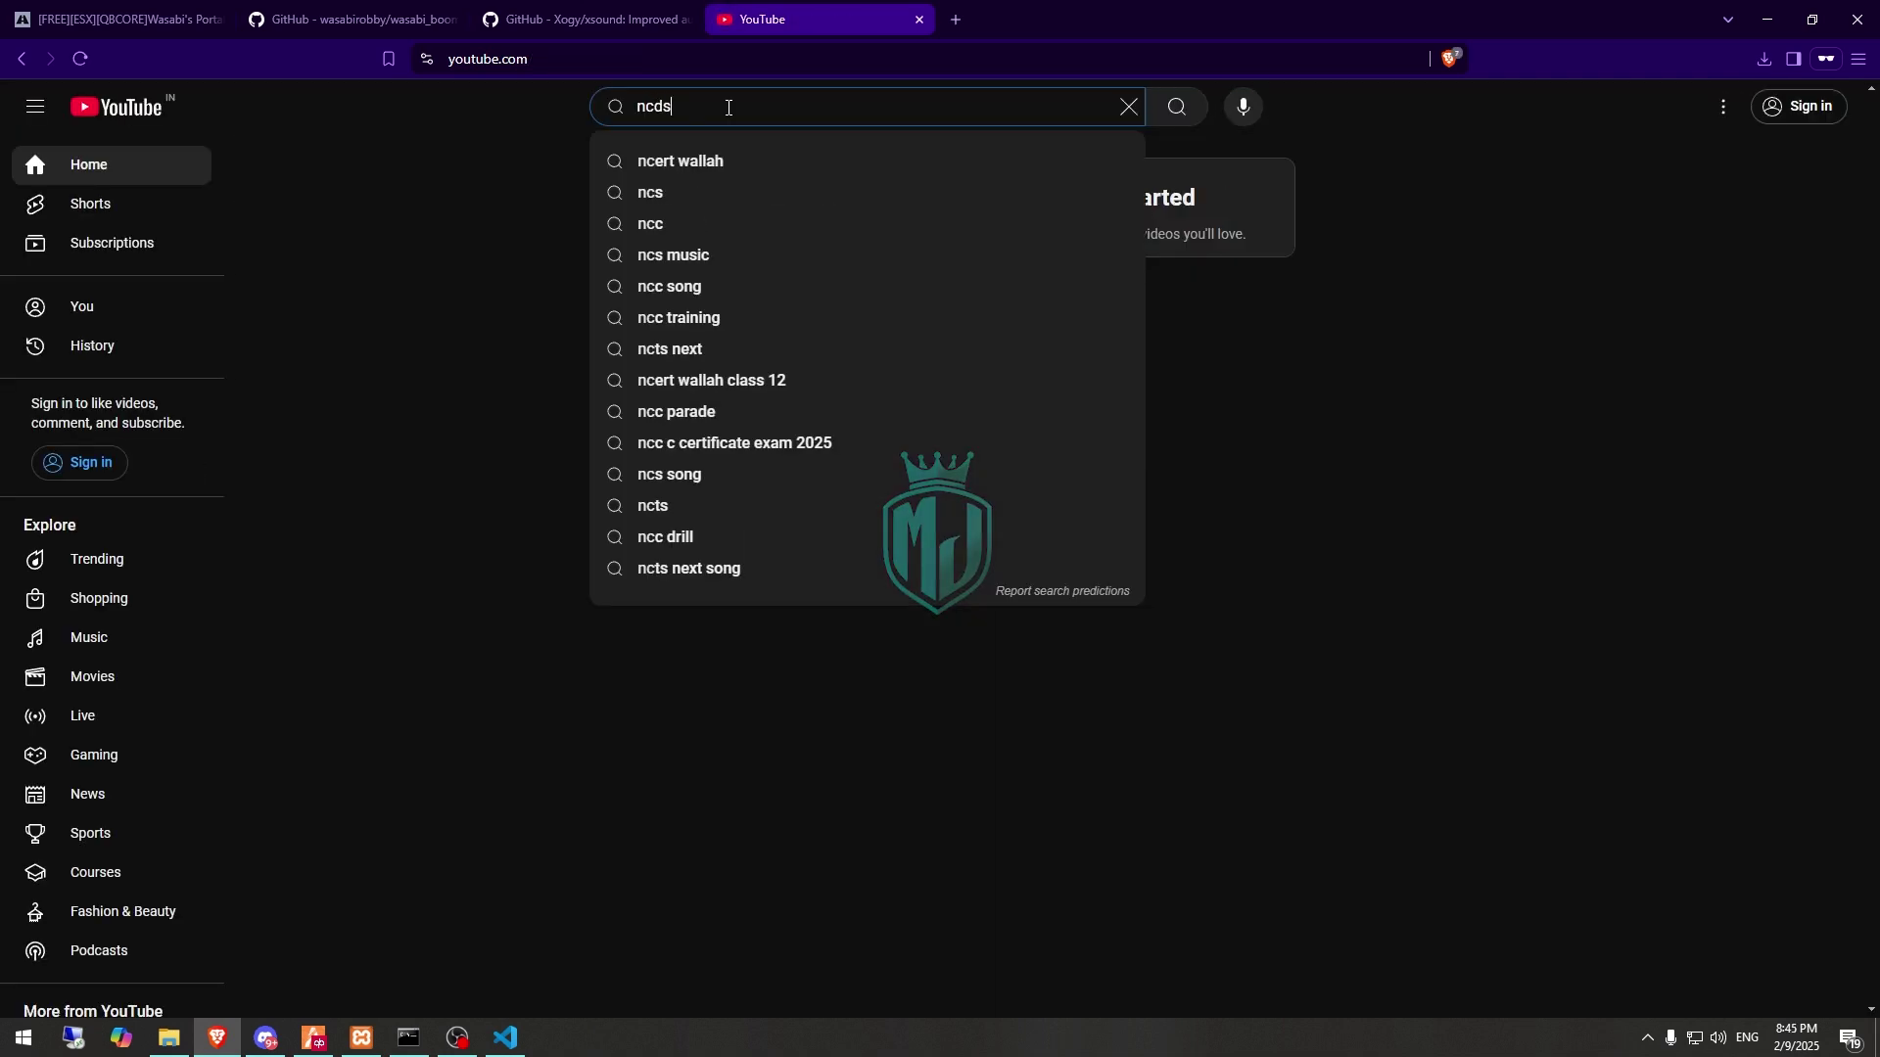
pyautogui.write('i')
pyautogui.press('BackSpace')
pyautogui.write('usic')
pyautogui.press('Return')
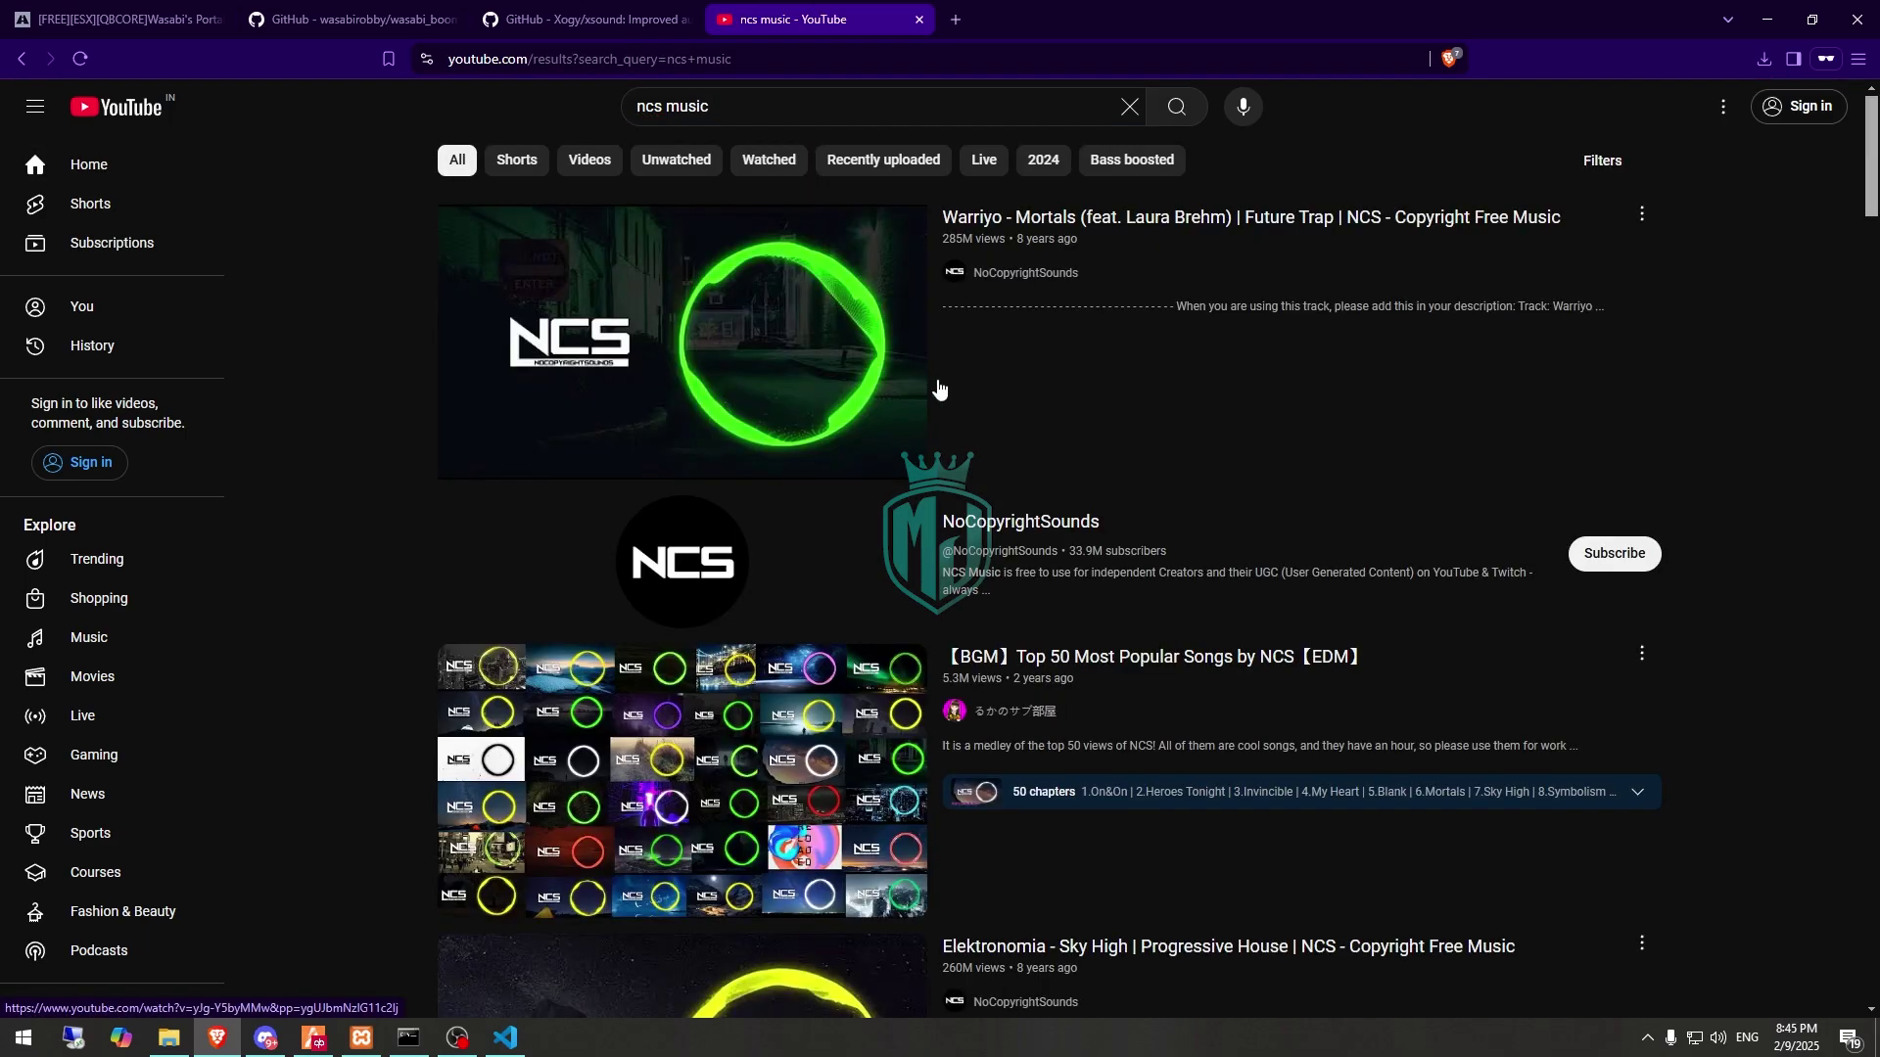
pyautogui.click(769, 317)
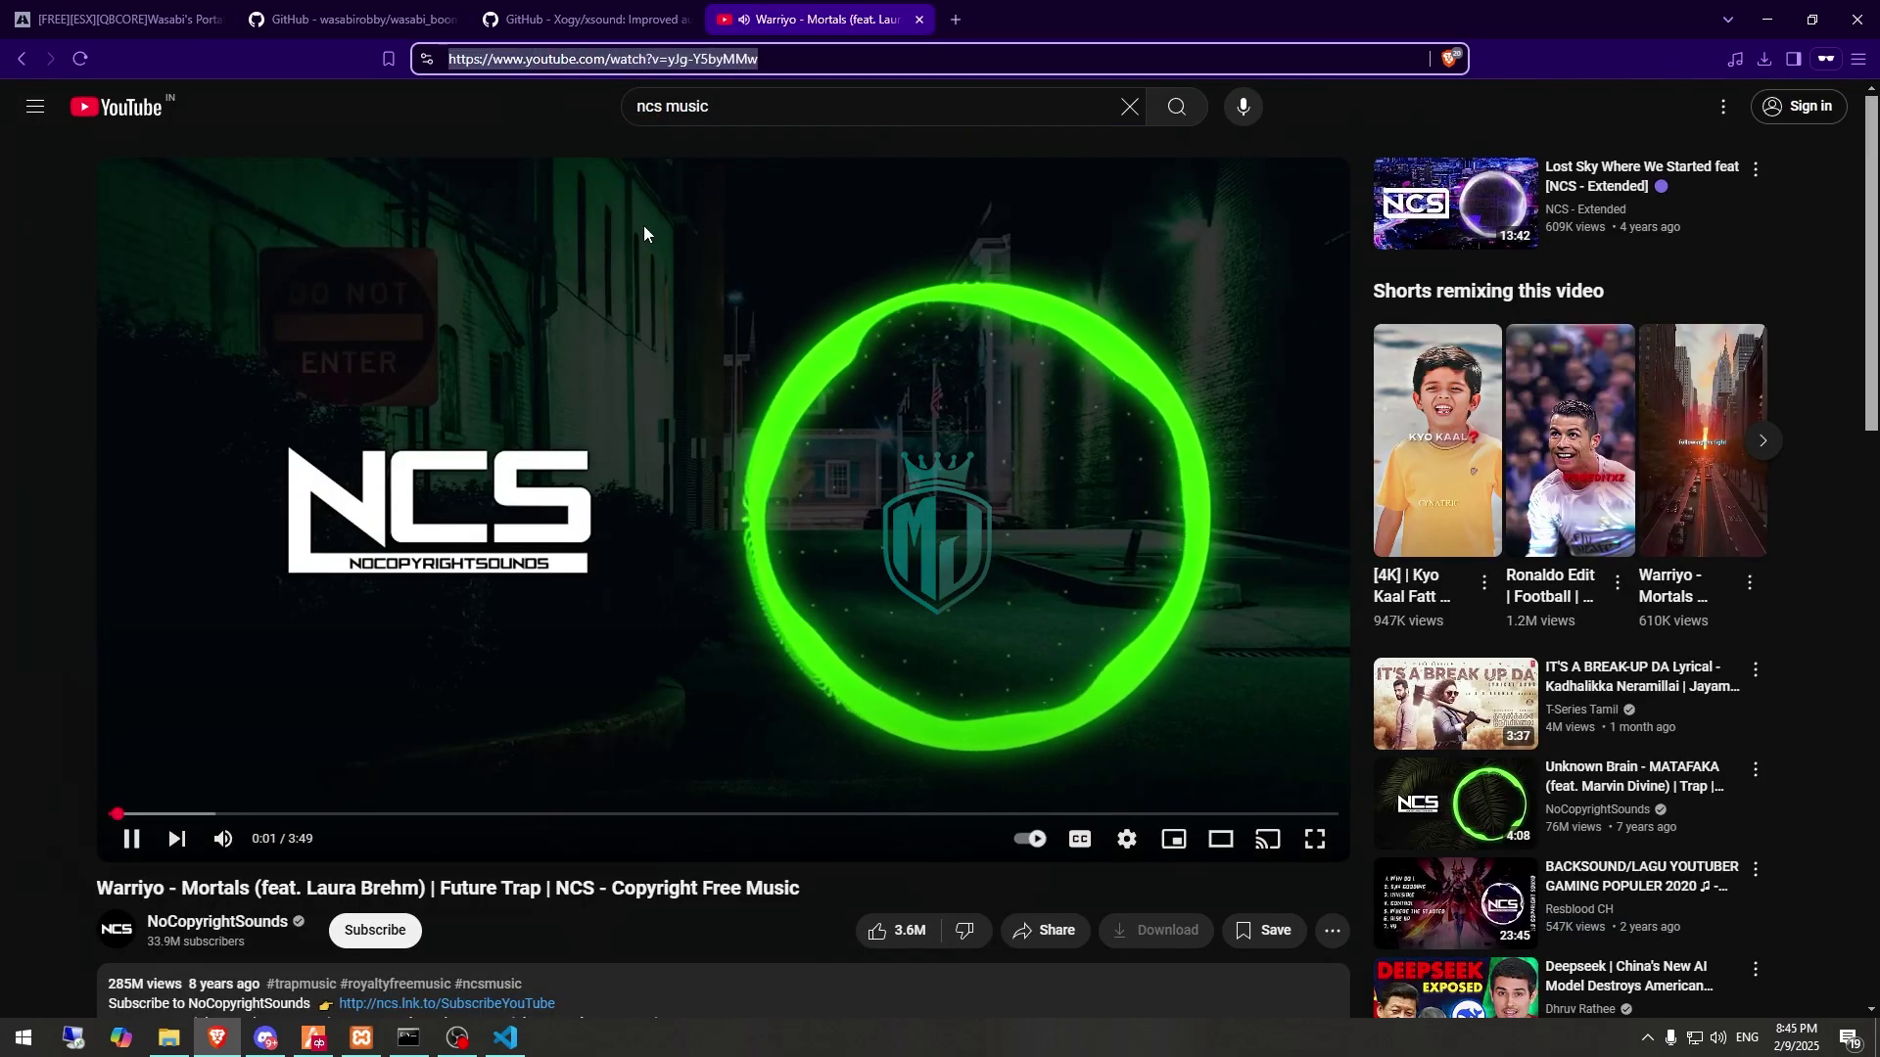
pyautogui.click(656, 267)
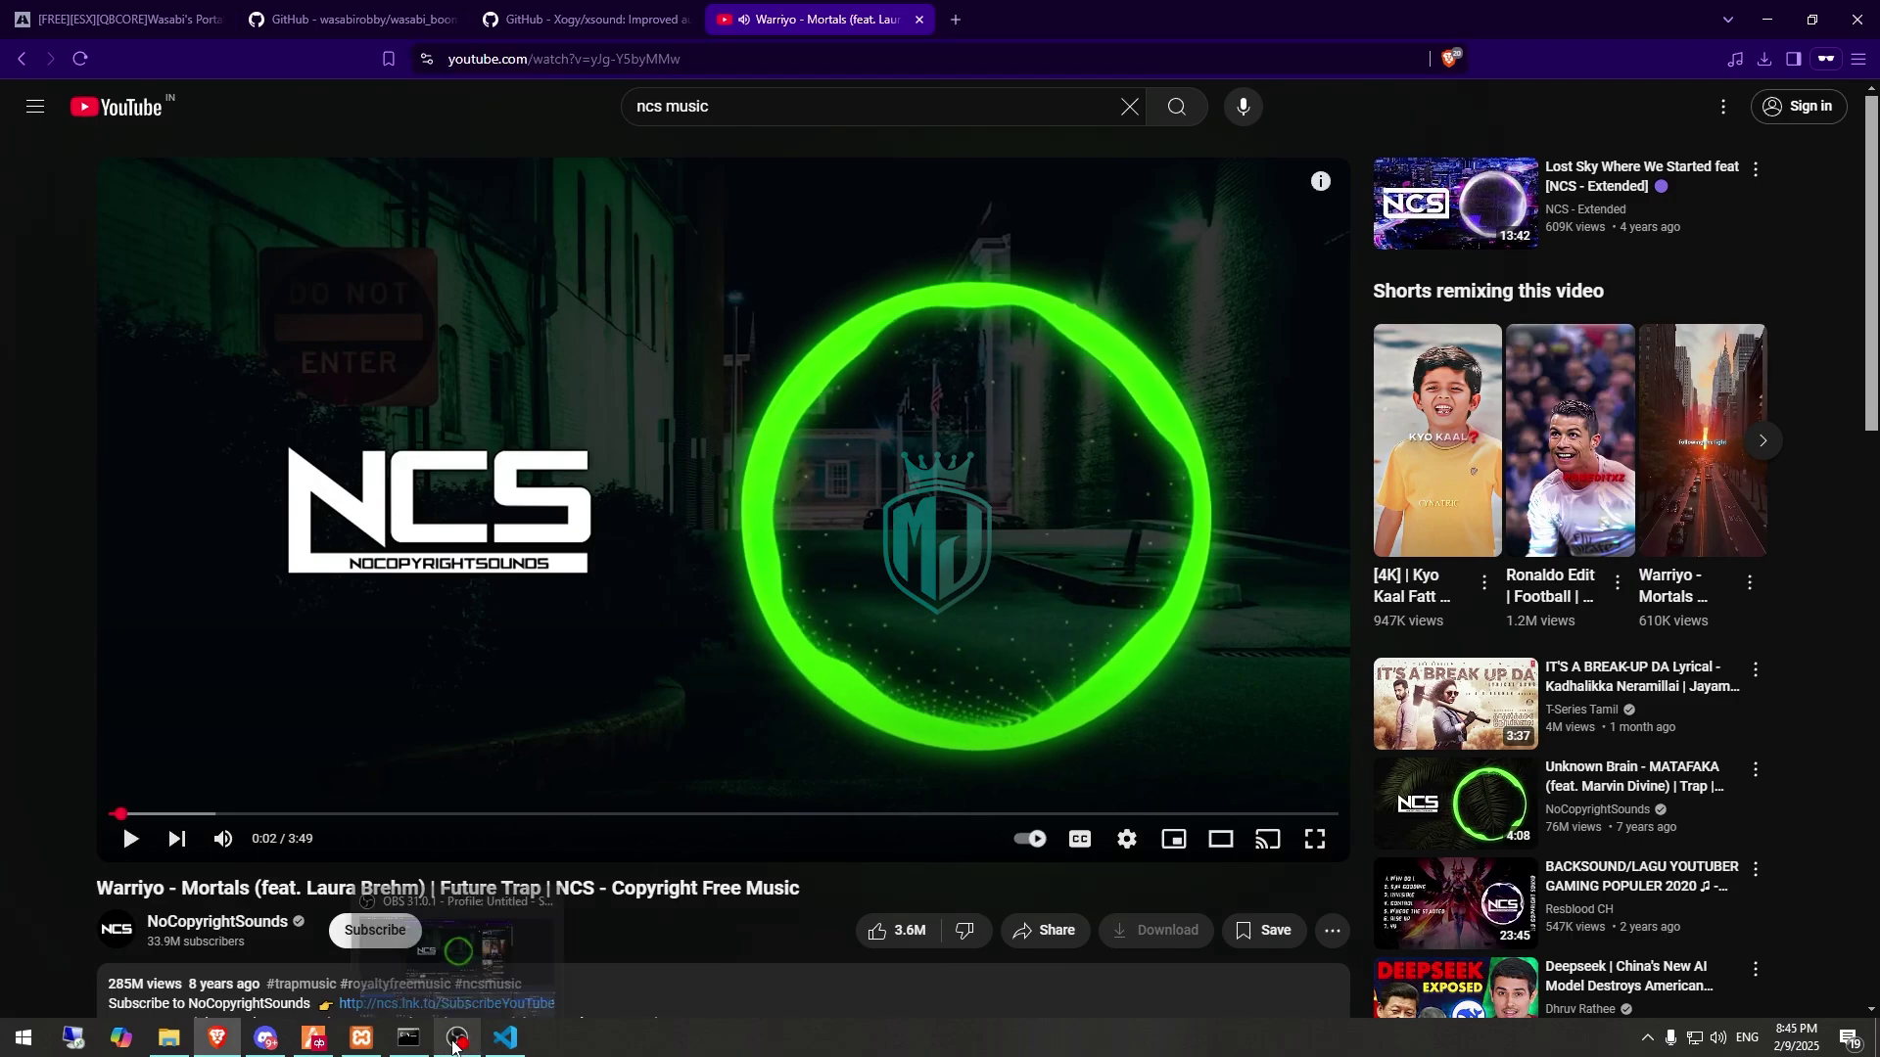
# Back in FiveM, play the copied YouTube link on the boombox with distance 25 and a chosen volume.
pyautogui.click(321, 1040)
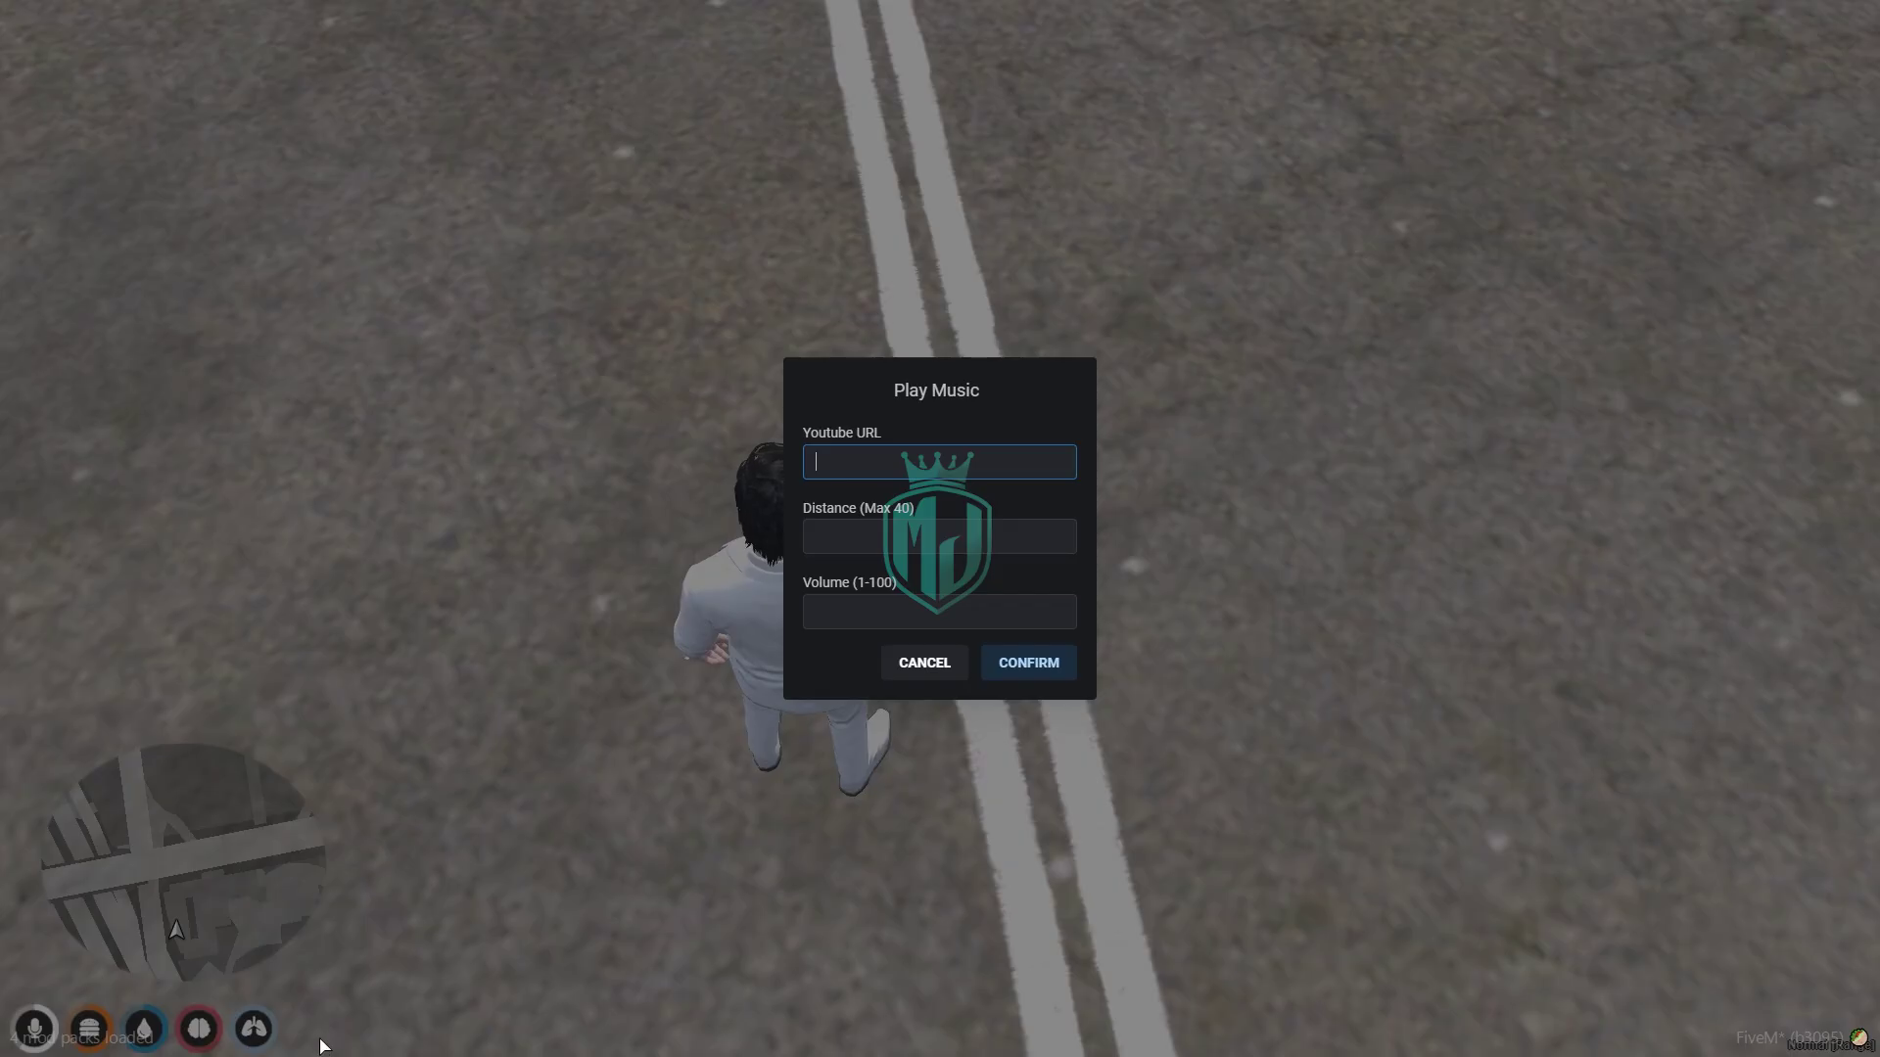
pyautogui.click(951, 533)
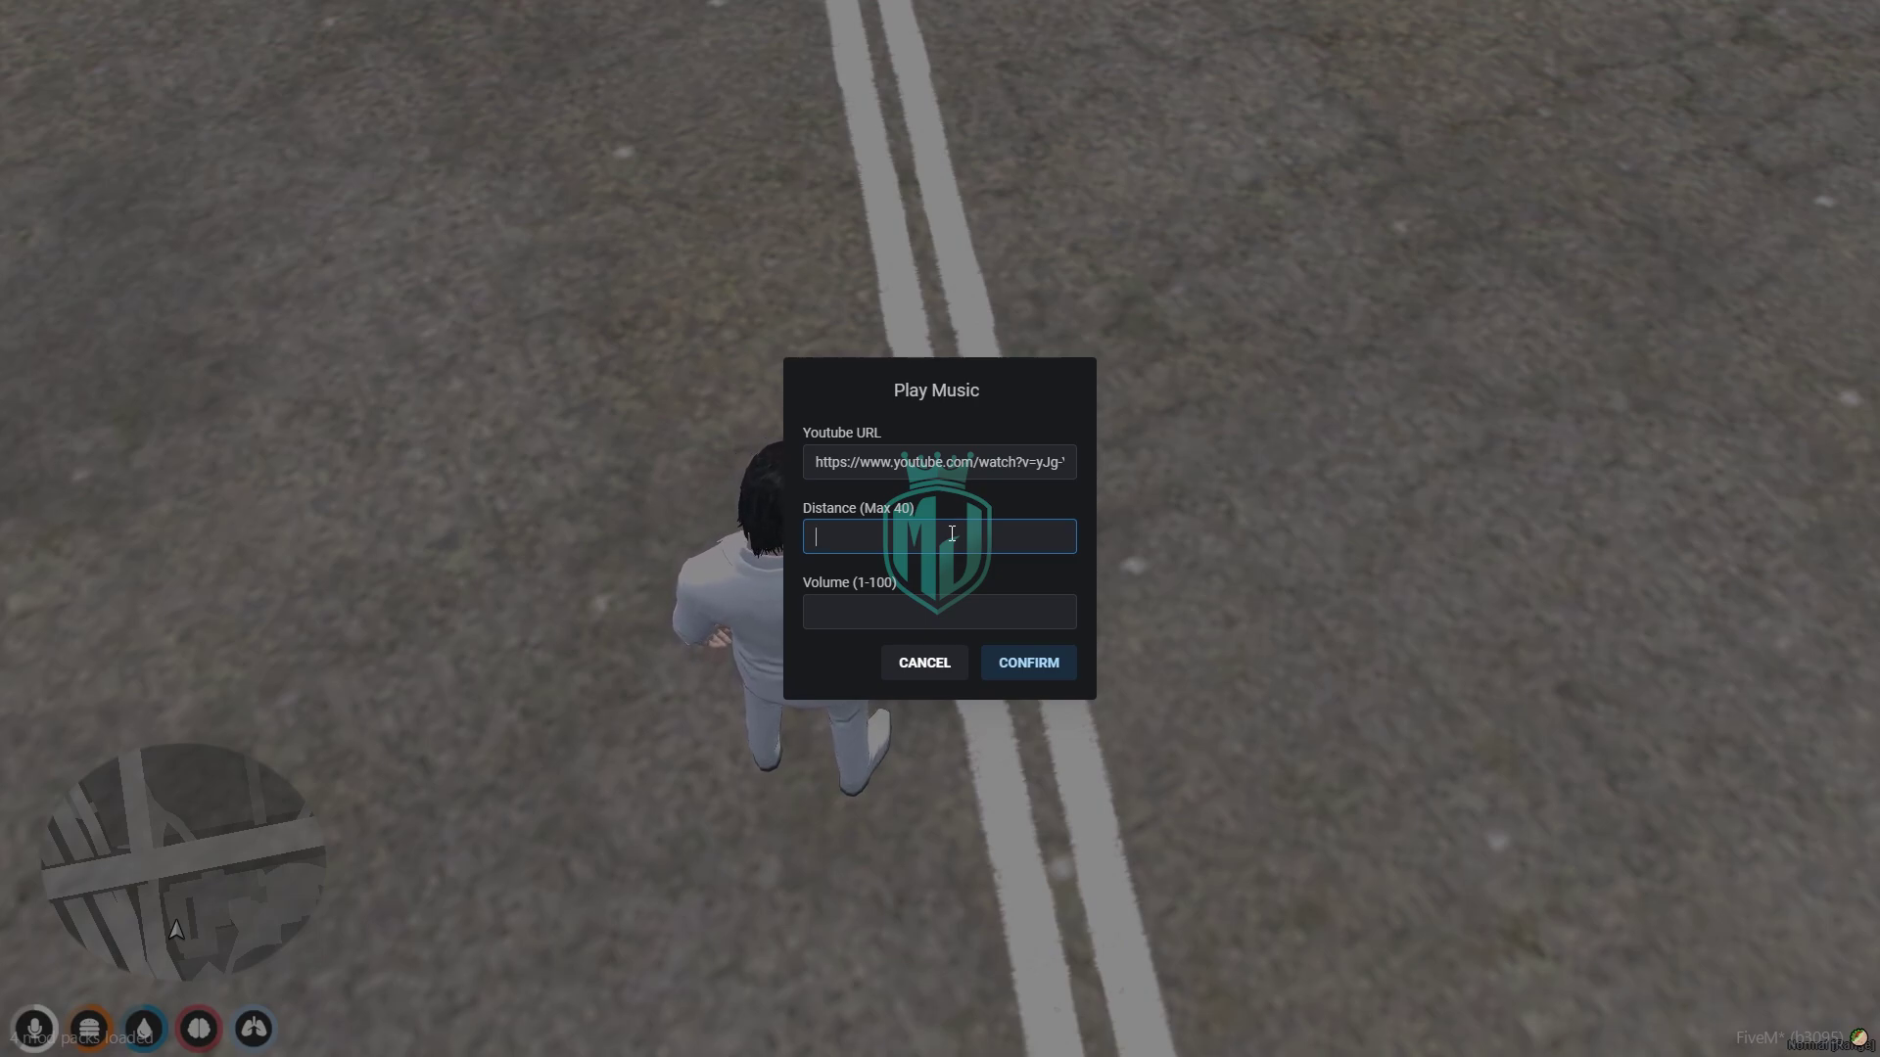
pyautogui.click(920, 609)
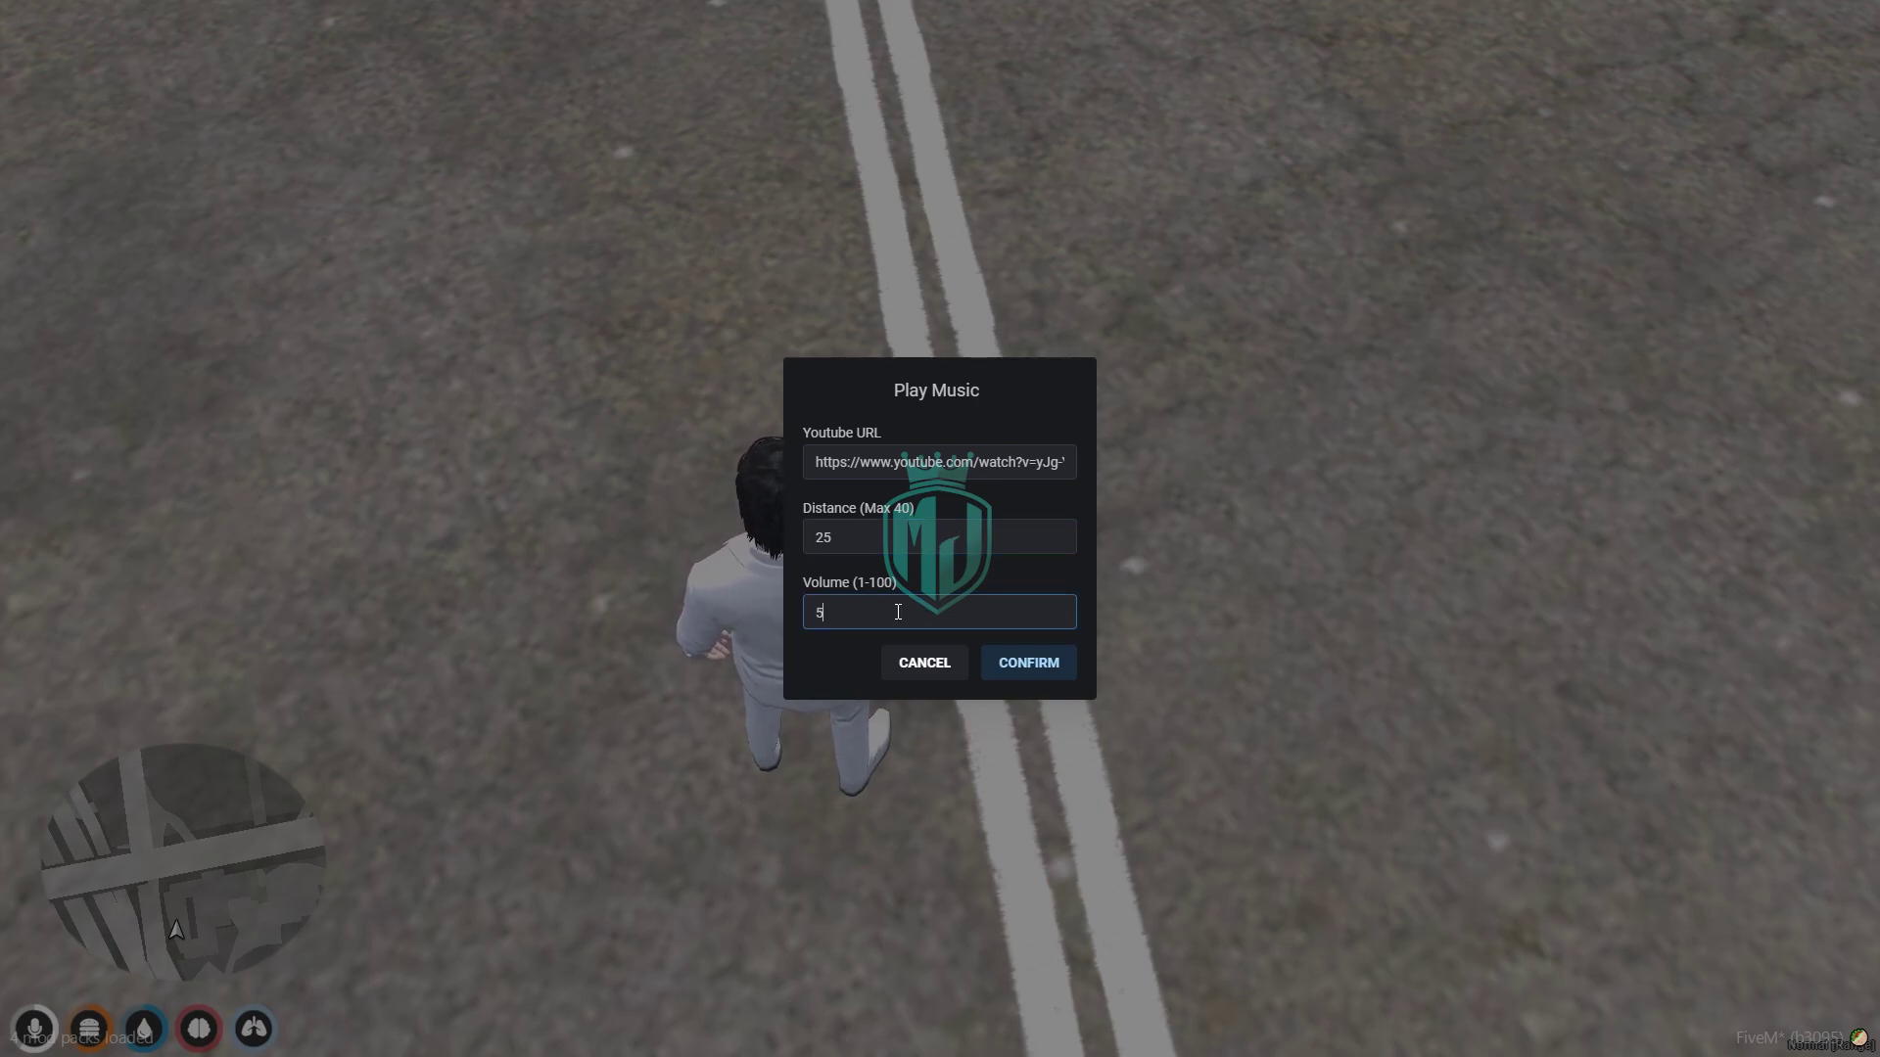
pyautogui.click(1038, 672)
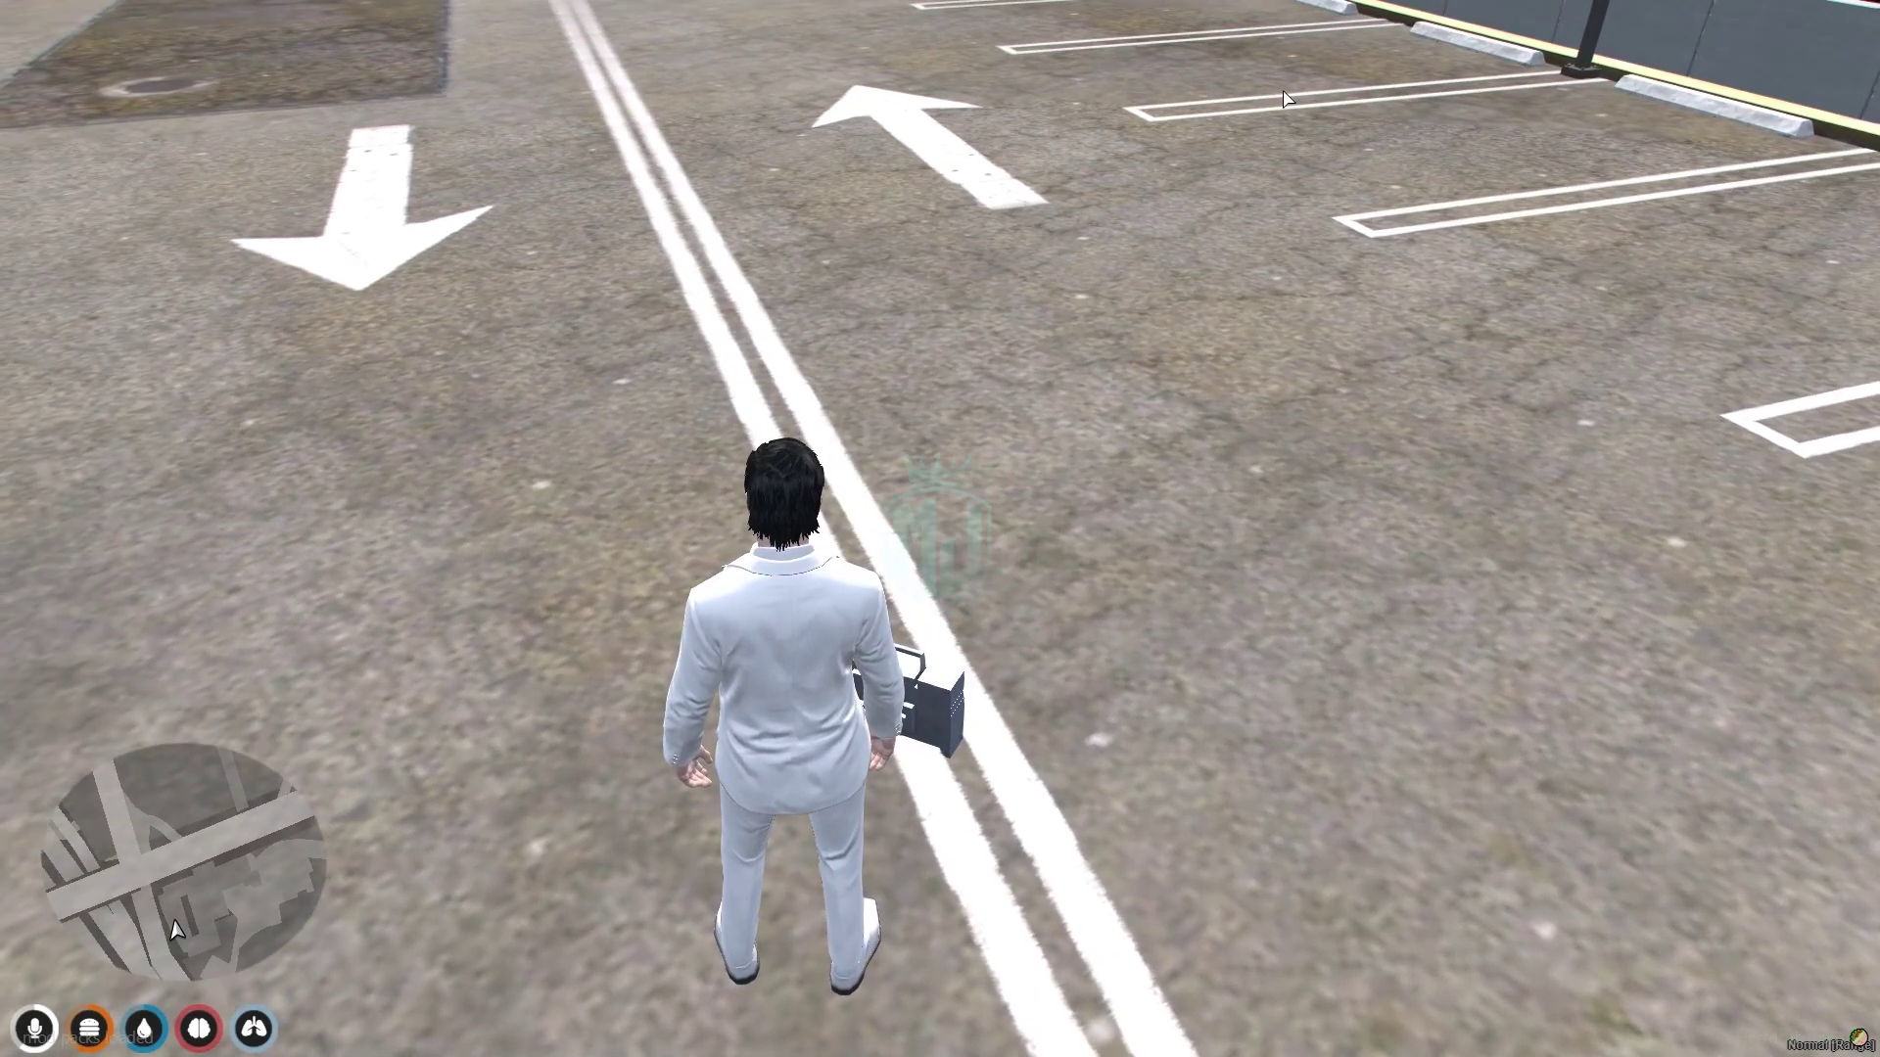
# Switch to OBS, unmute the Desktop Audio source and return to FiveM.
pyautogui.press('super')
pyautogui.click(458, 1038)
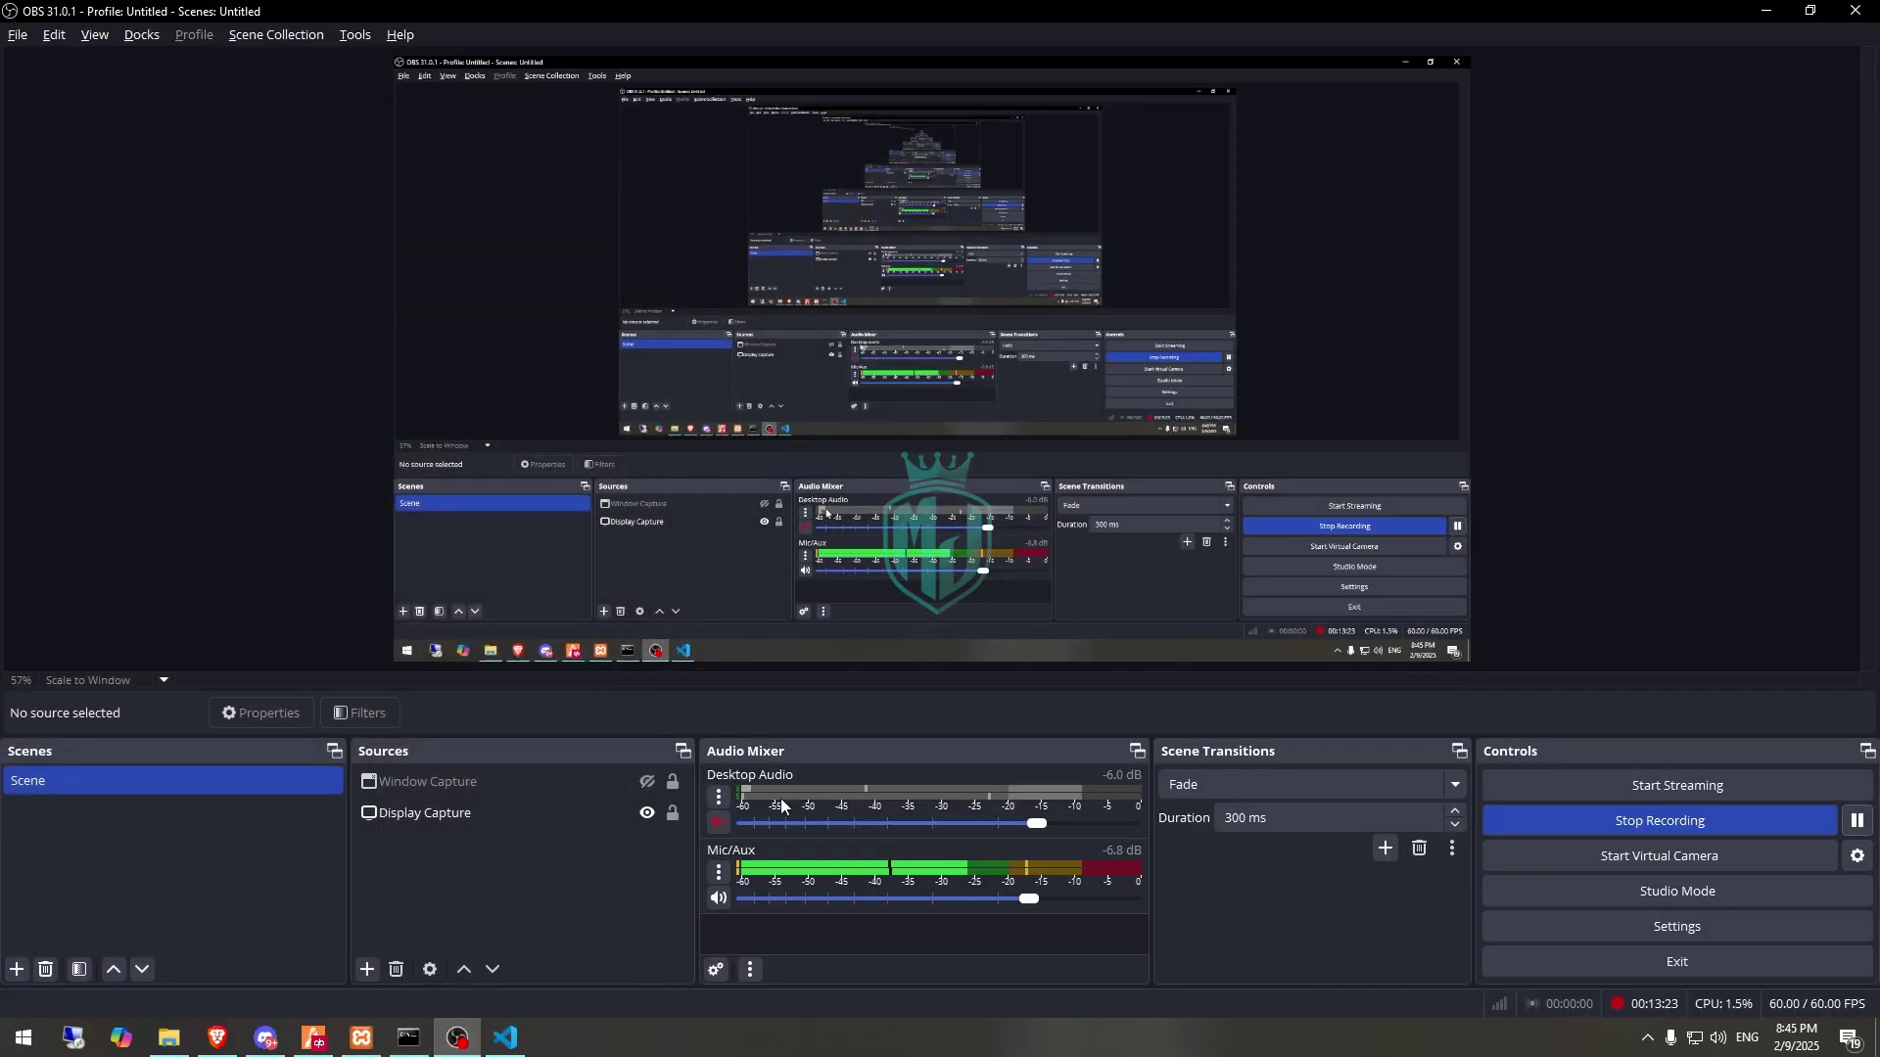
pyautogui.click(719, 824)
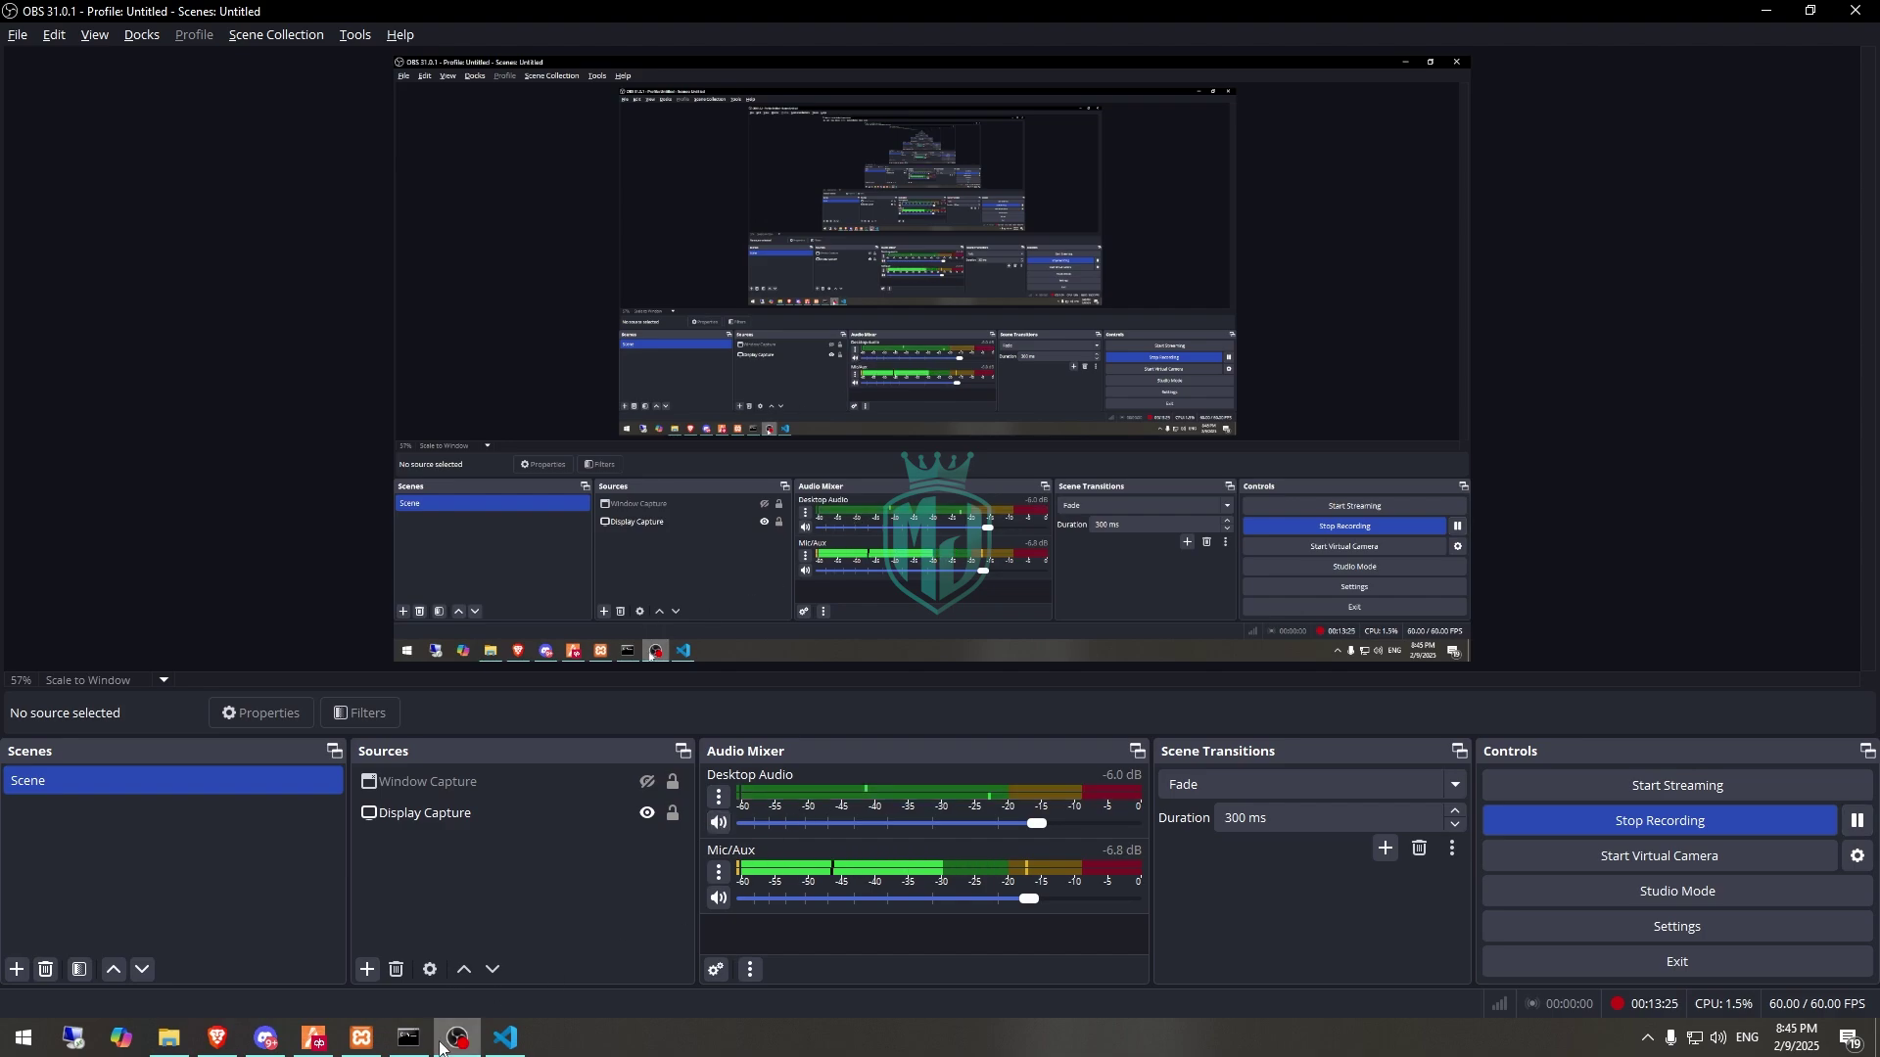
pyautogui.click(314, 1037)
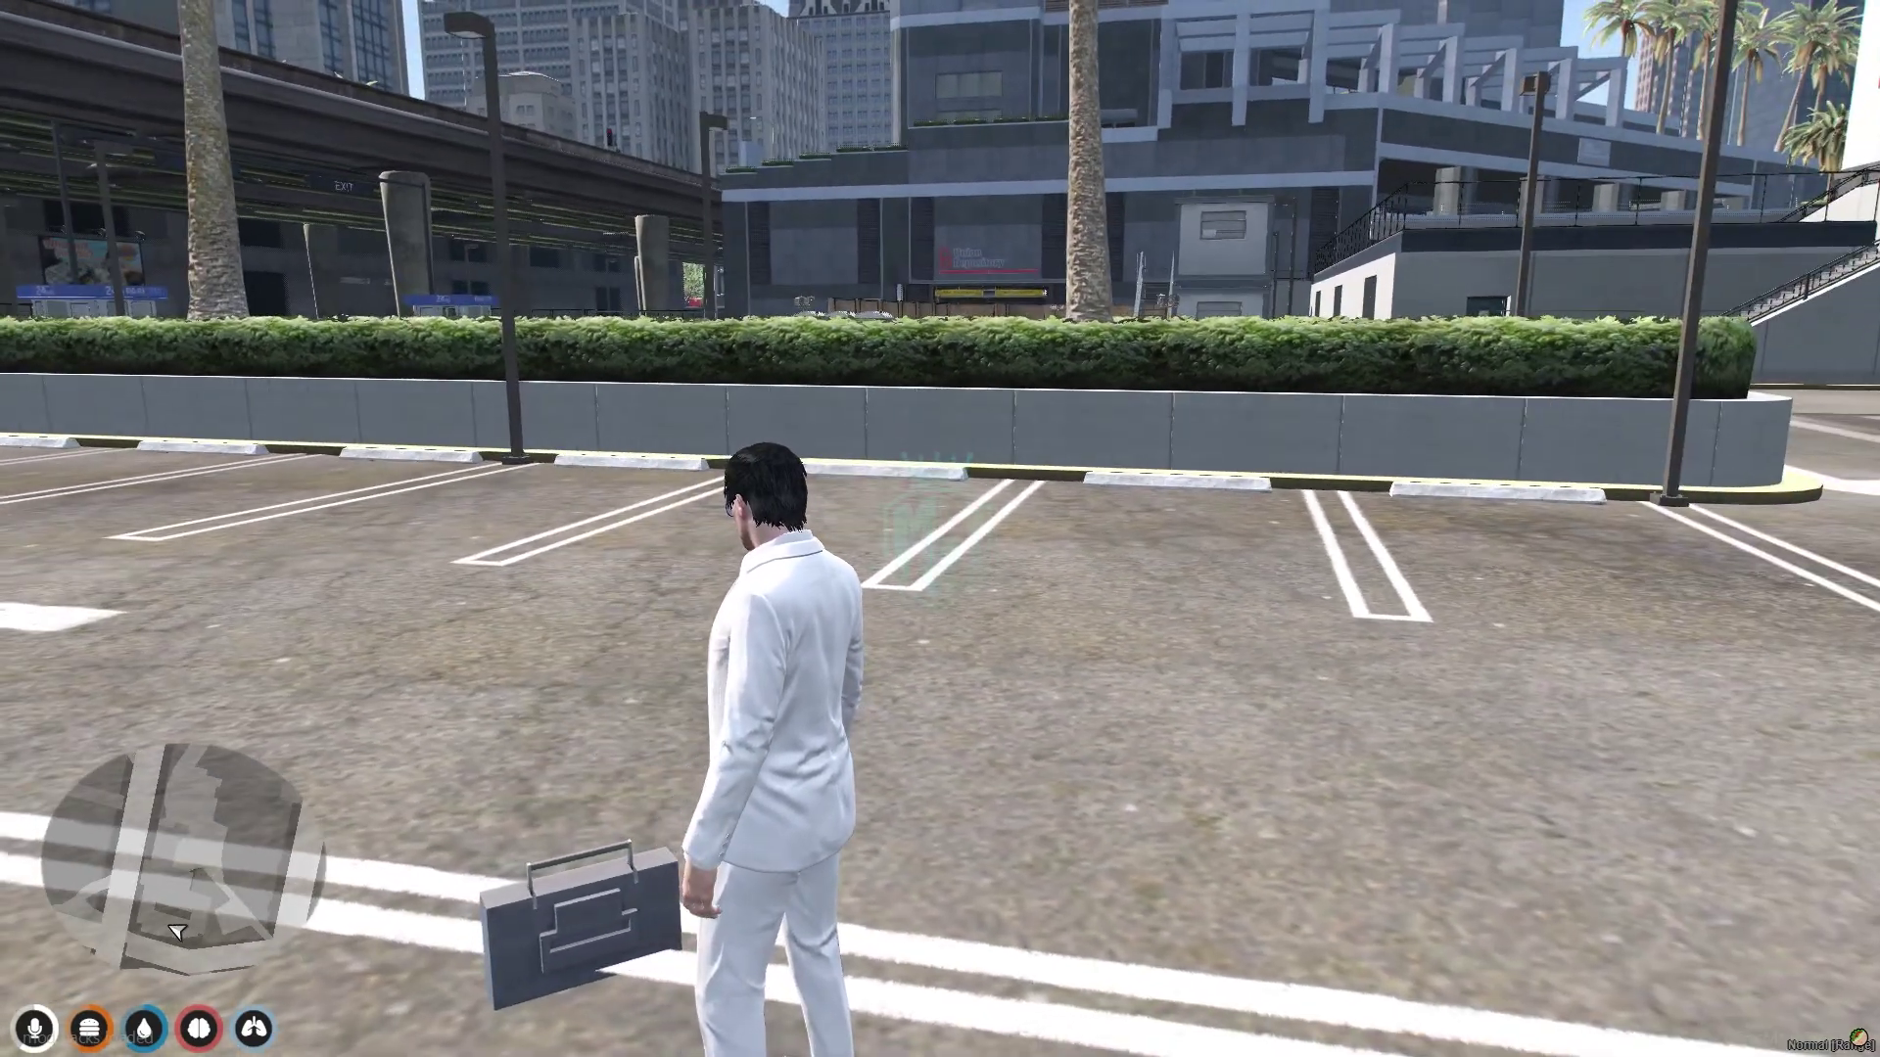
# Adjust the boombox's volume to 100.
pyautogui.press('alt')
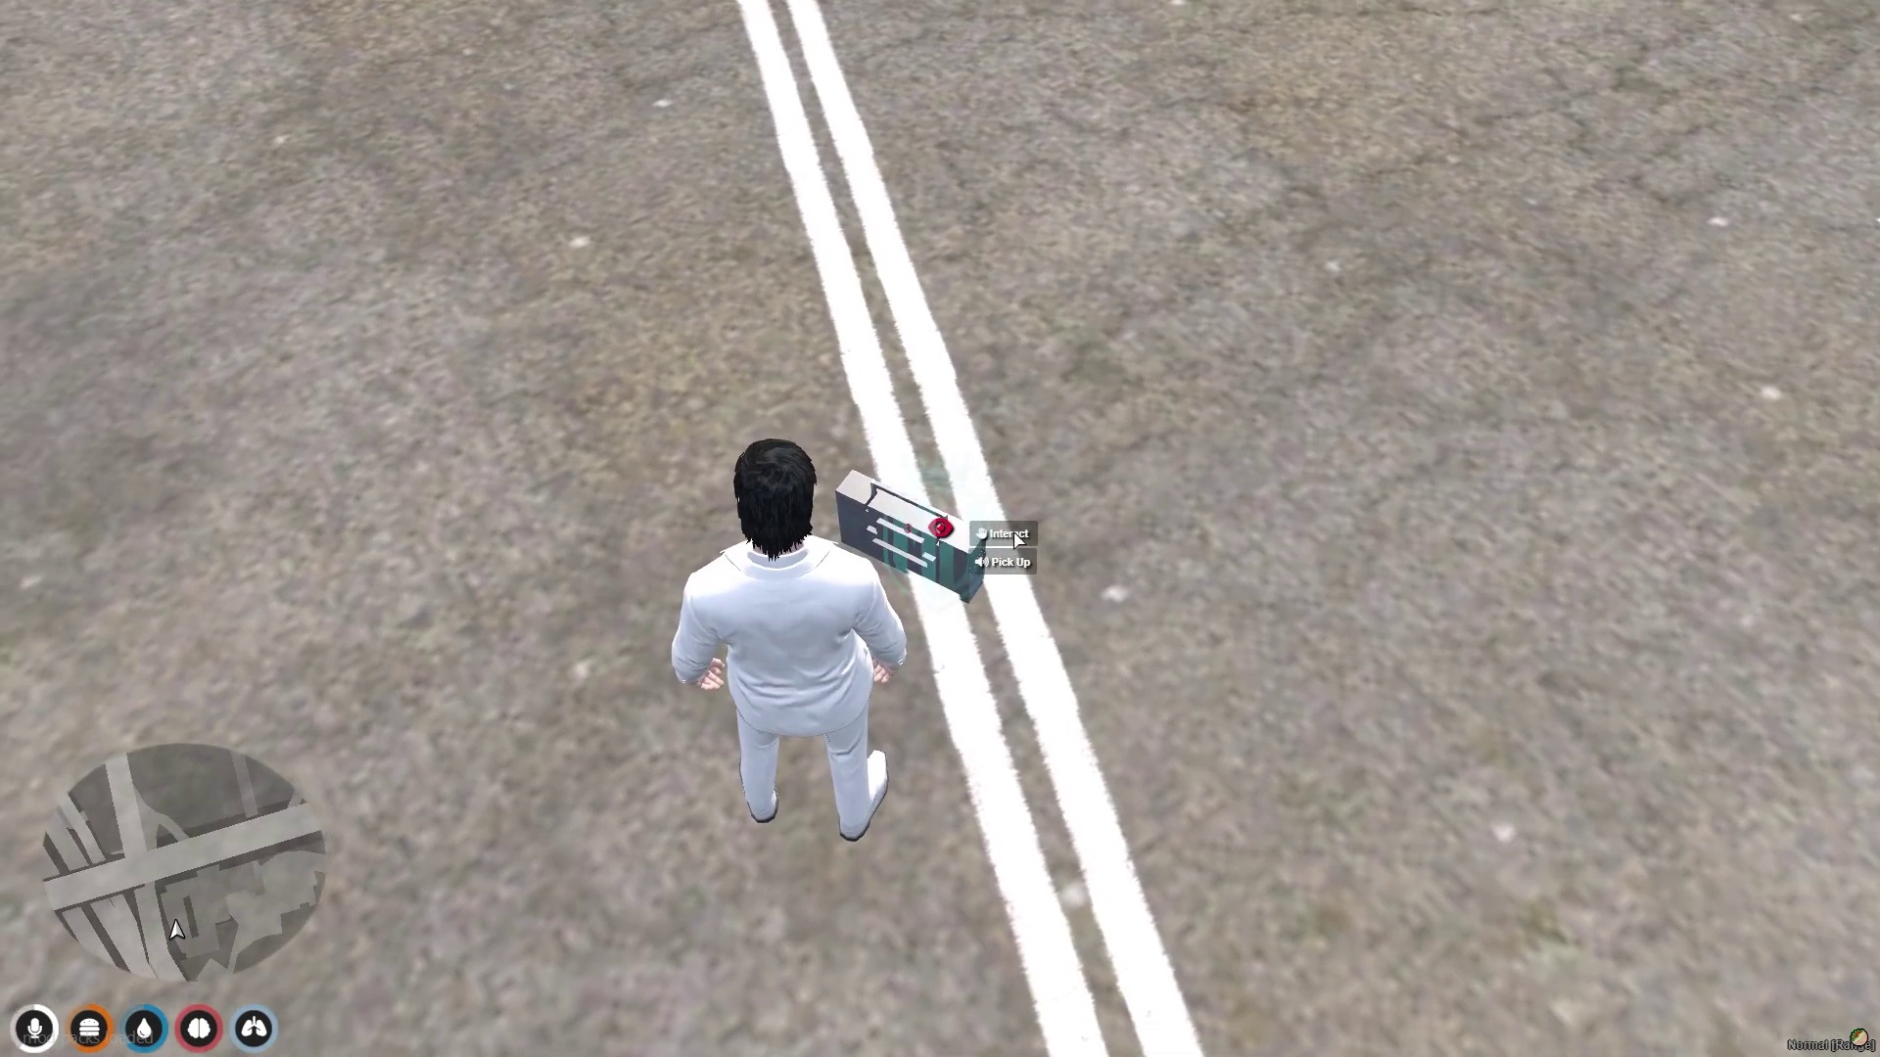
pyautogui.click(1007, 534)
pyautogui.click(1195, 446)
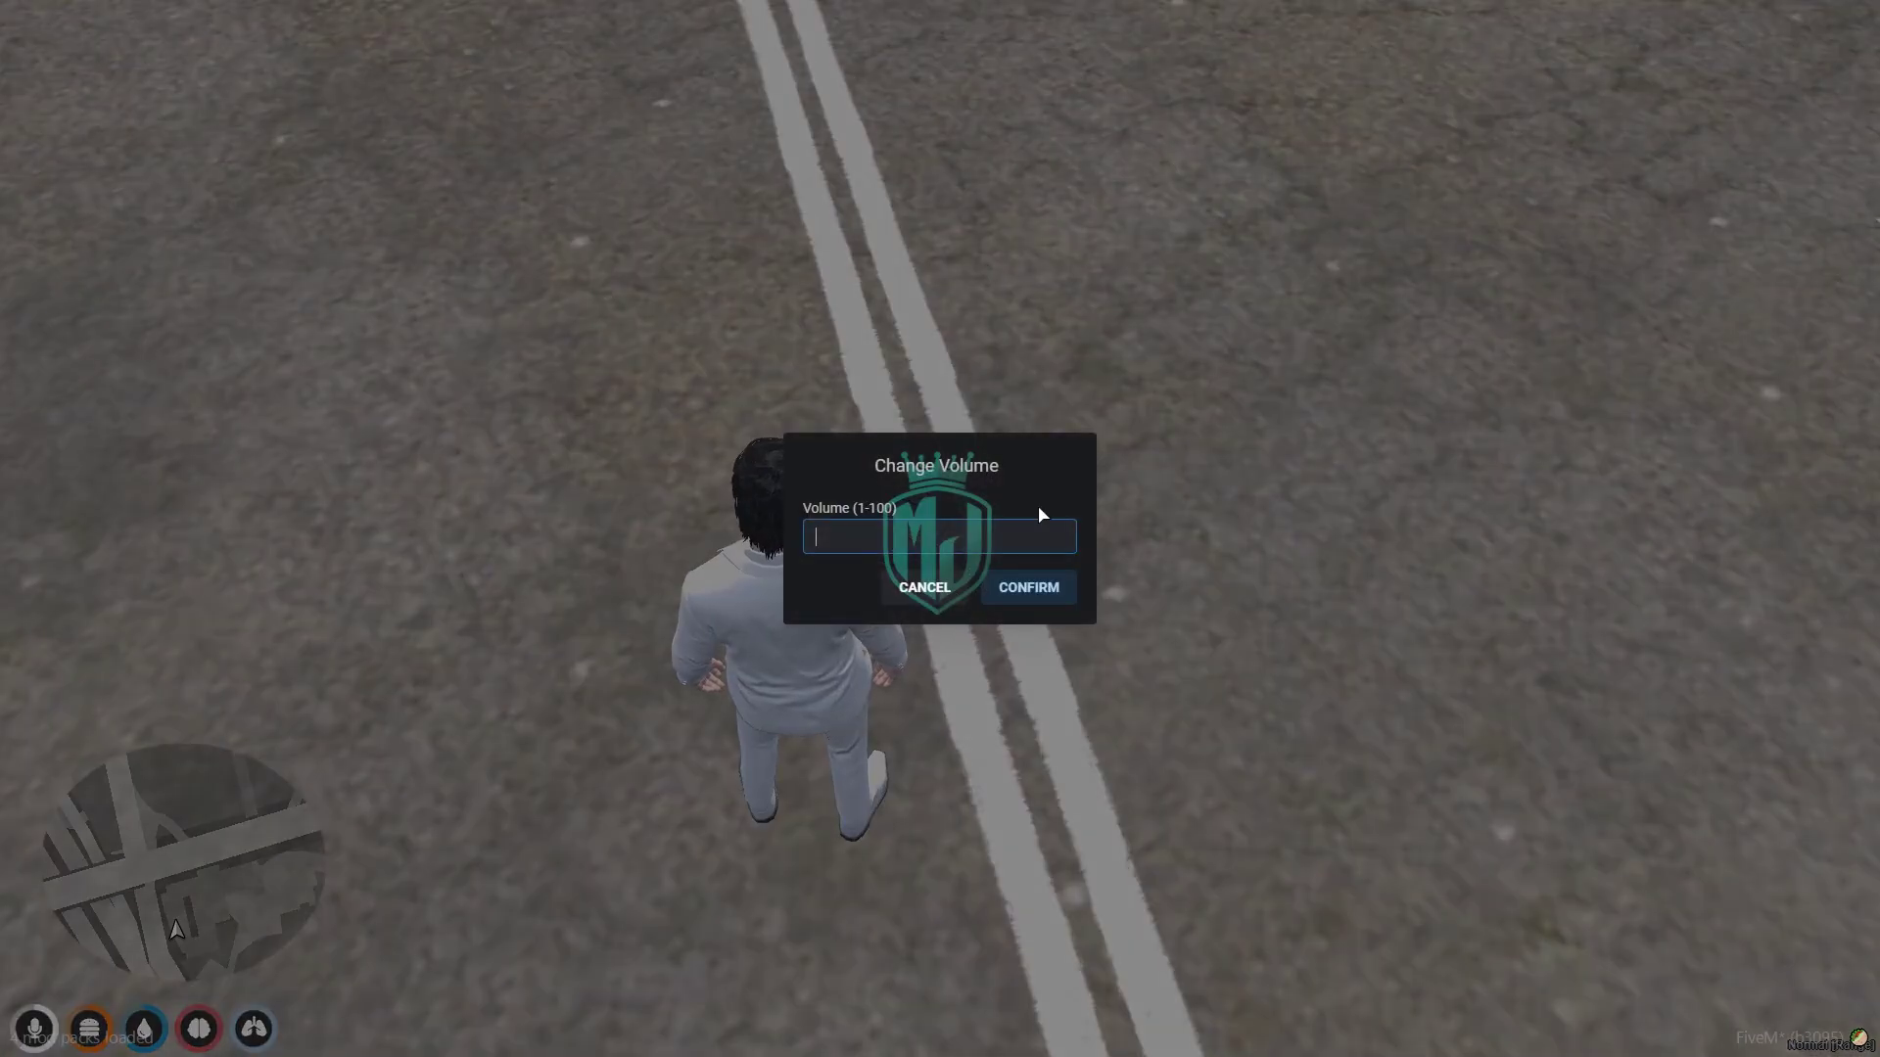
pyautogui.write('100')
pyautogui.click(1028, 587)
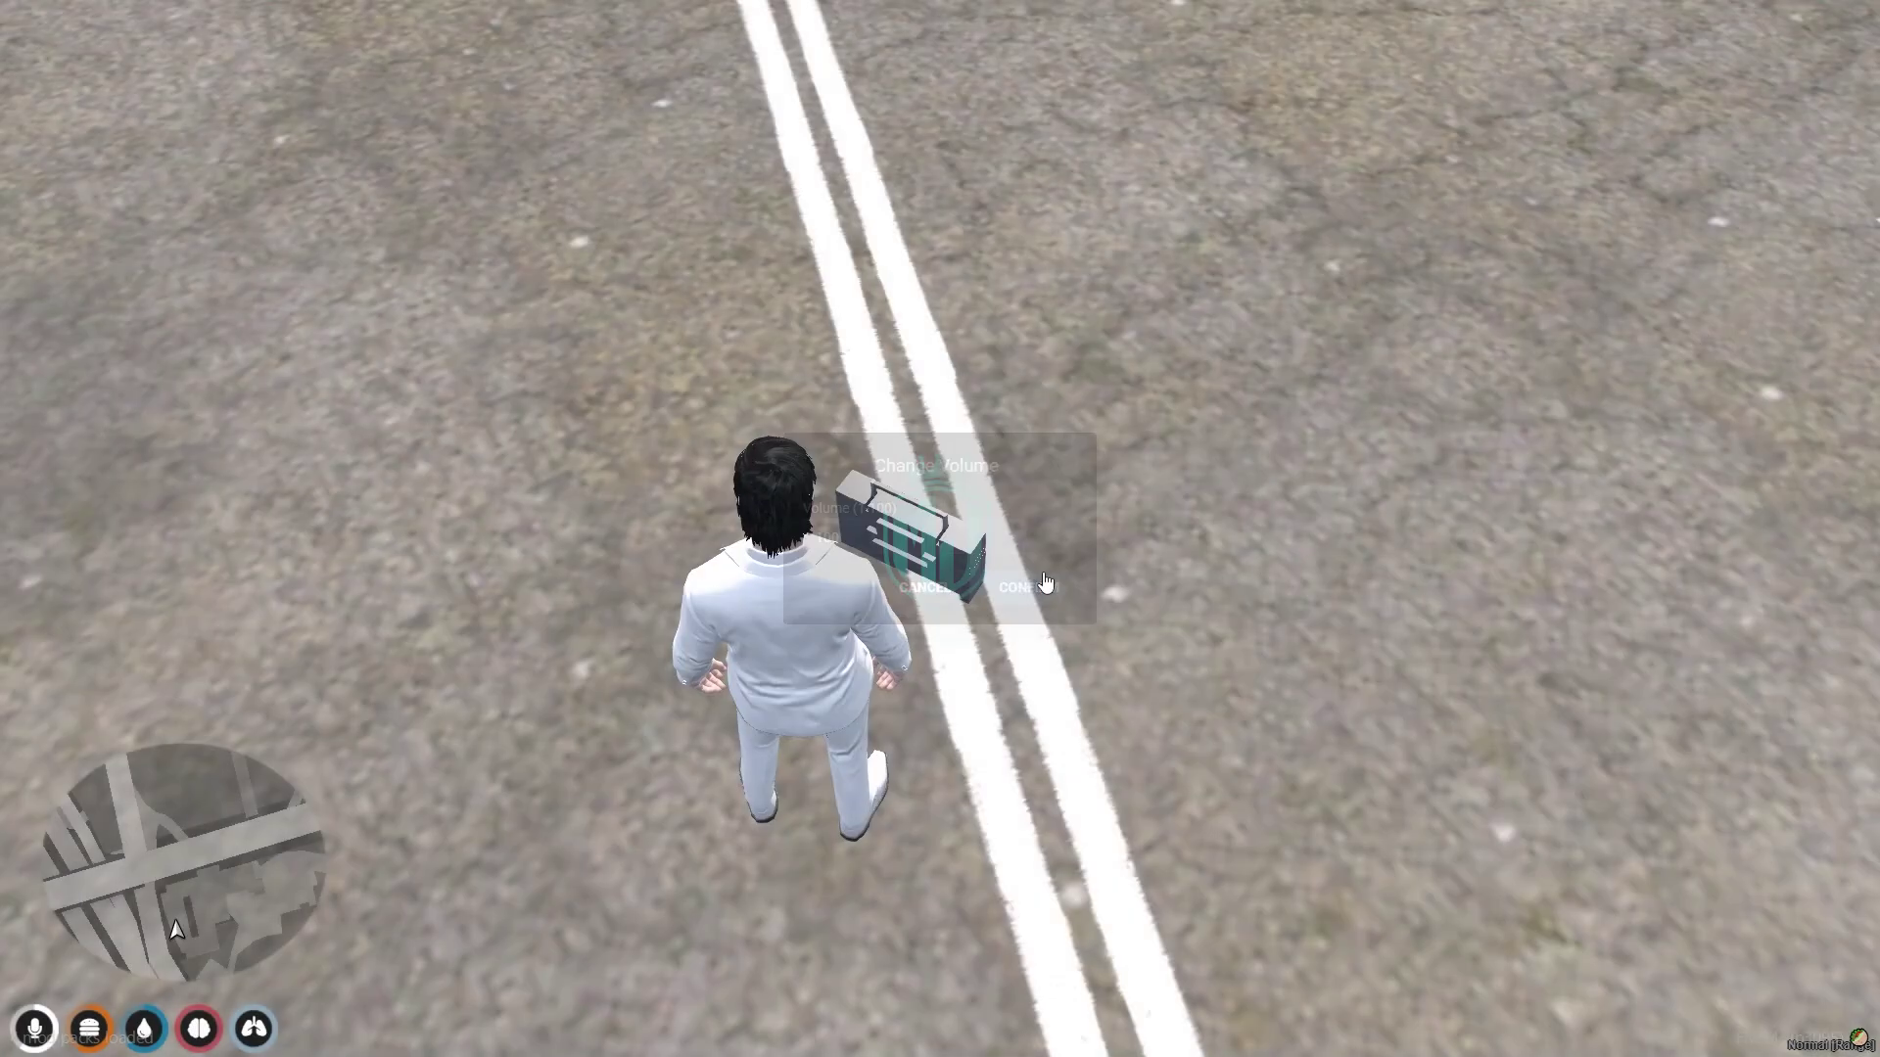
# Save the copied YouTube link to the boombox's saved songs under the name NCS.
pyautogui.click(998, 533)
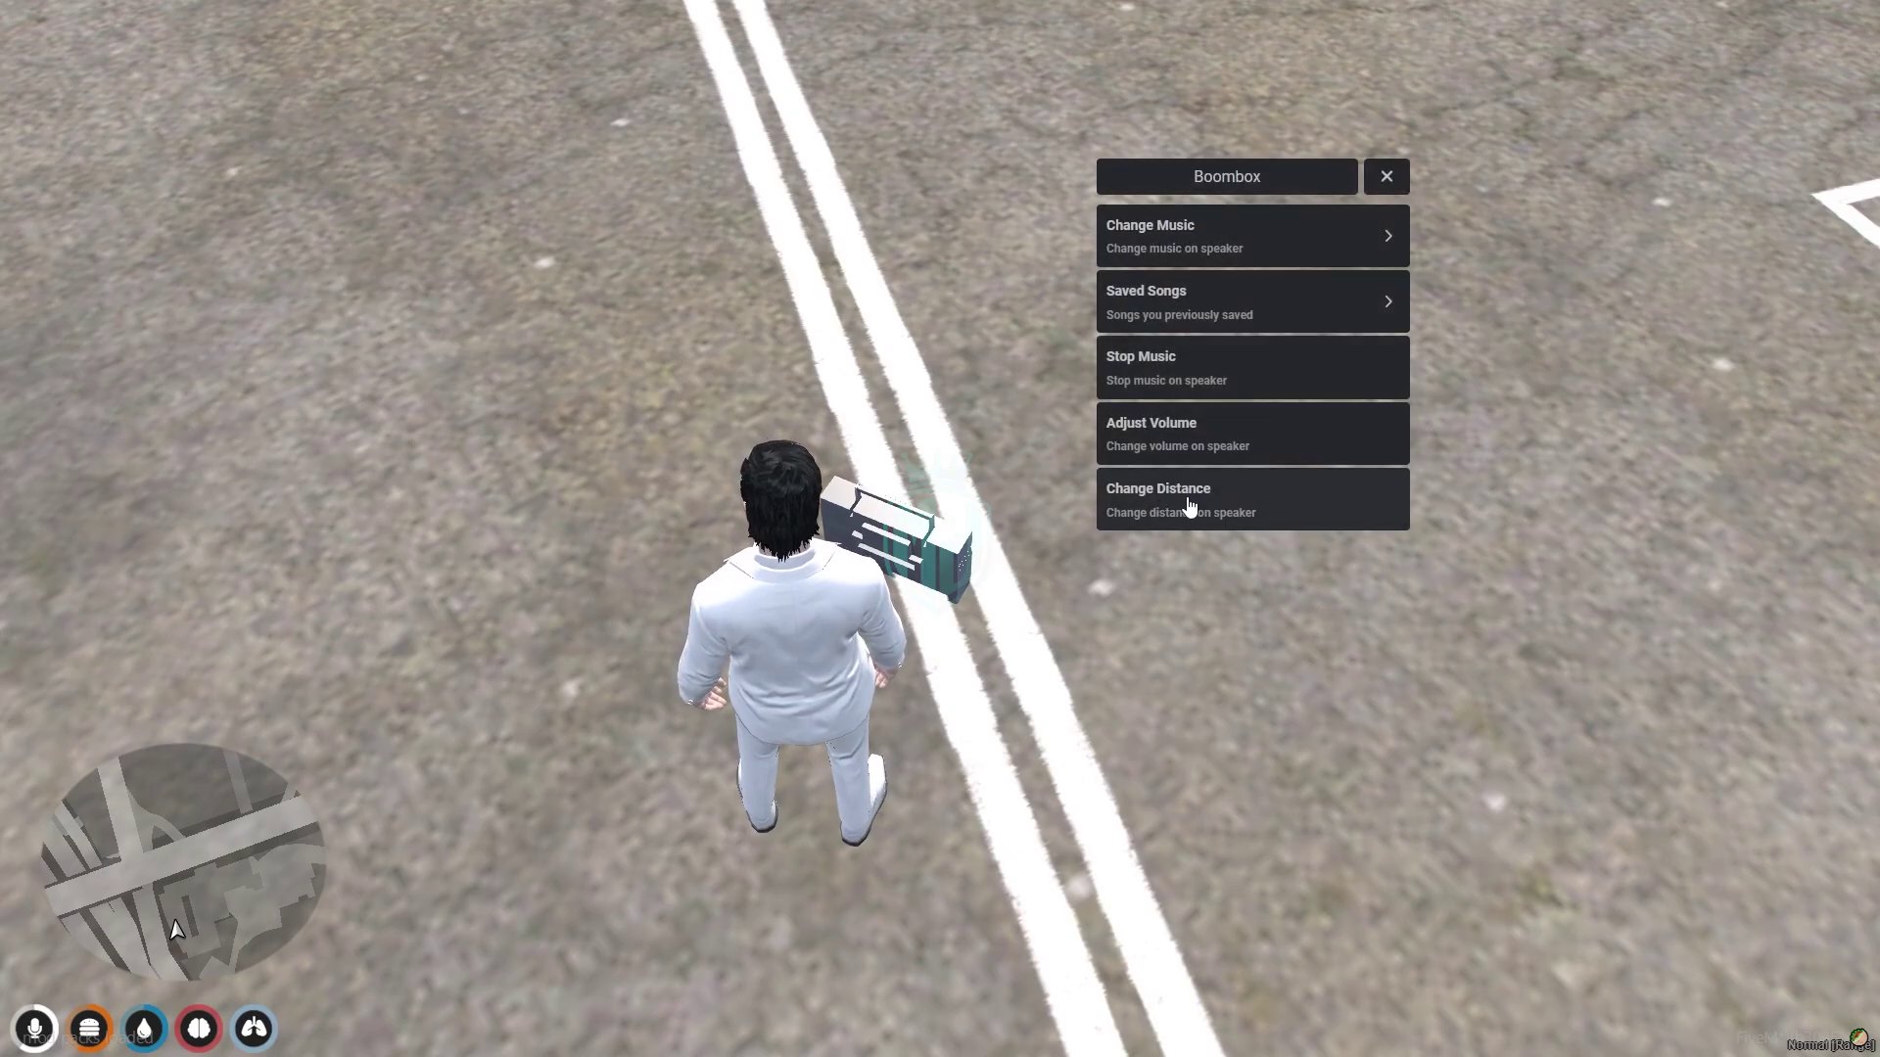
pyautogui.click(1177, 329)
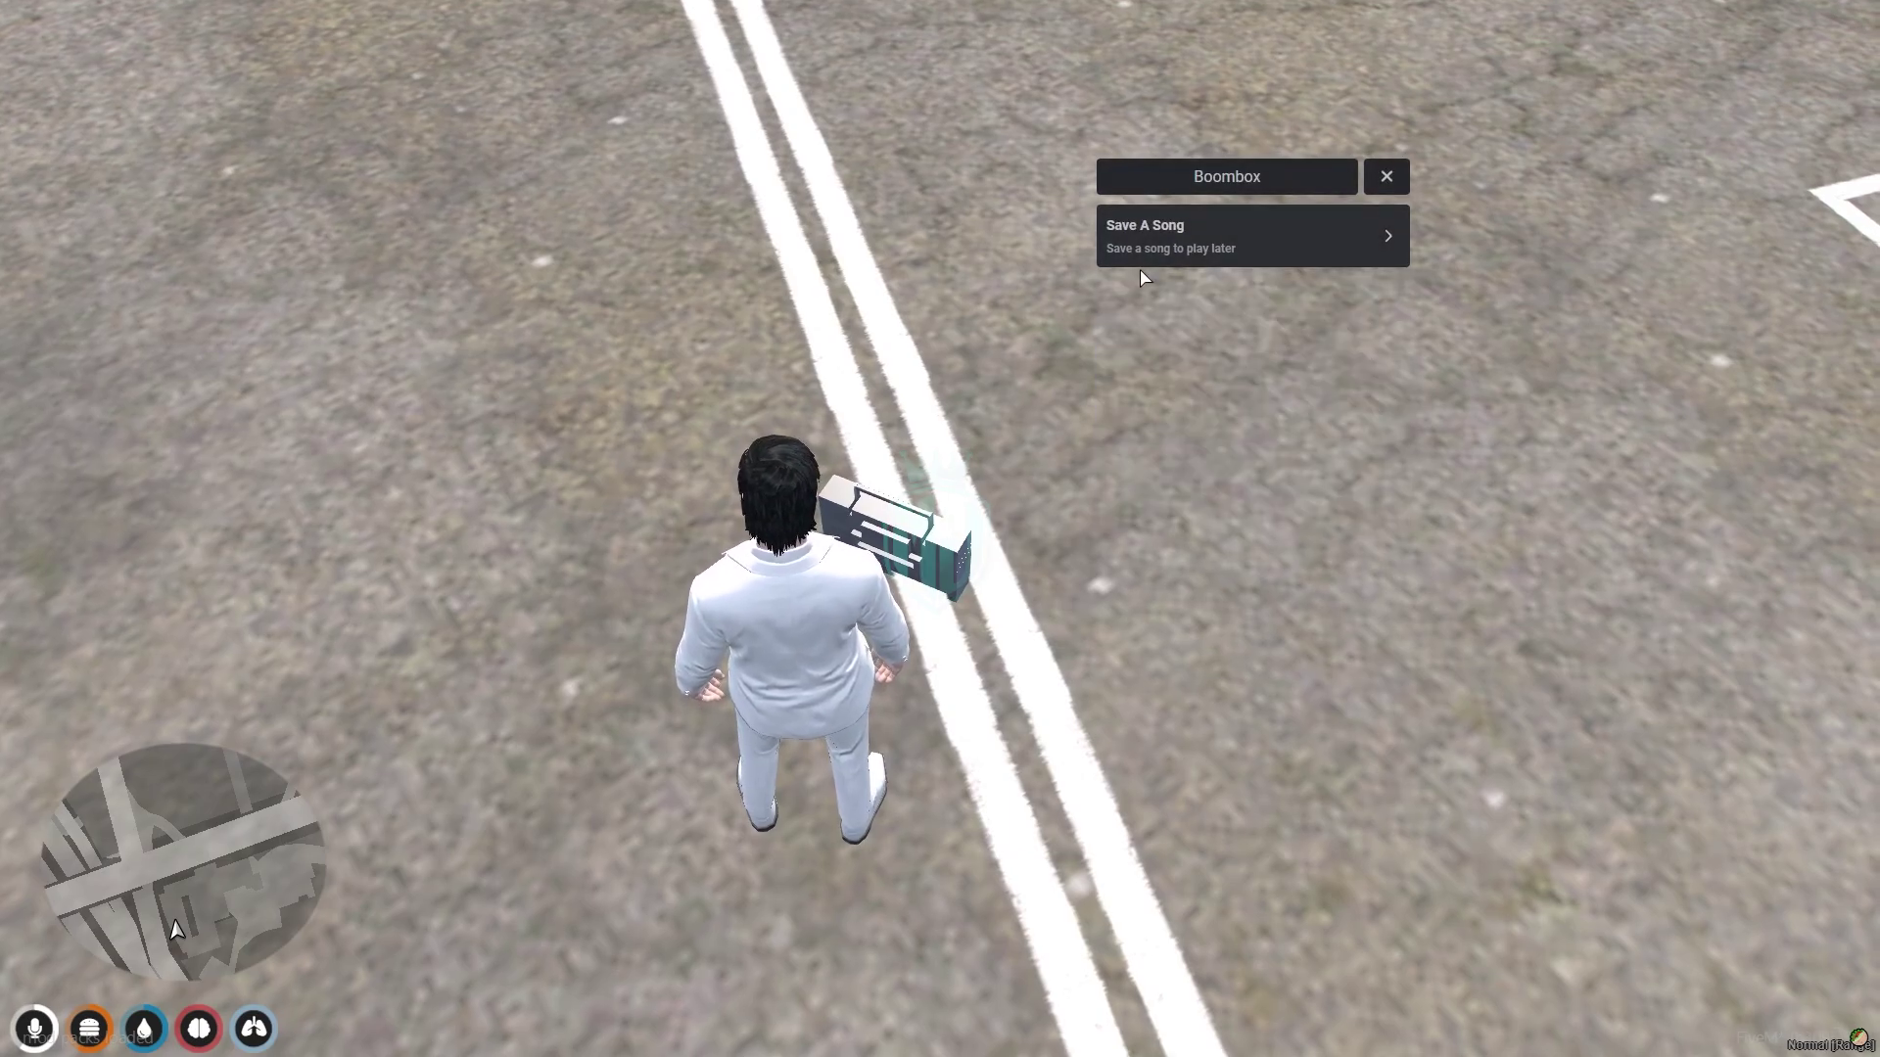
pyautogui.click(1165, 245)
pyautogui.write('NCS')
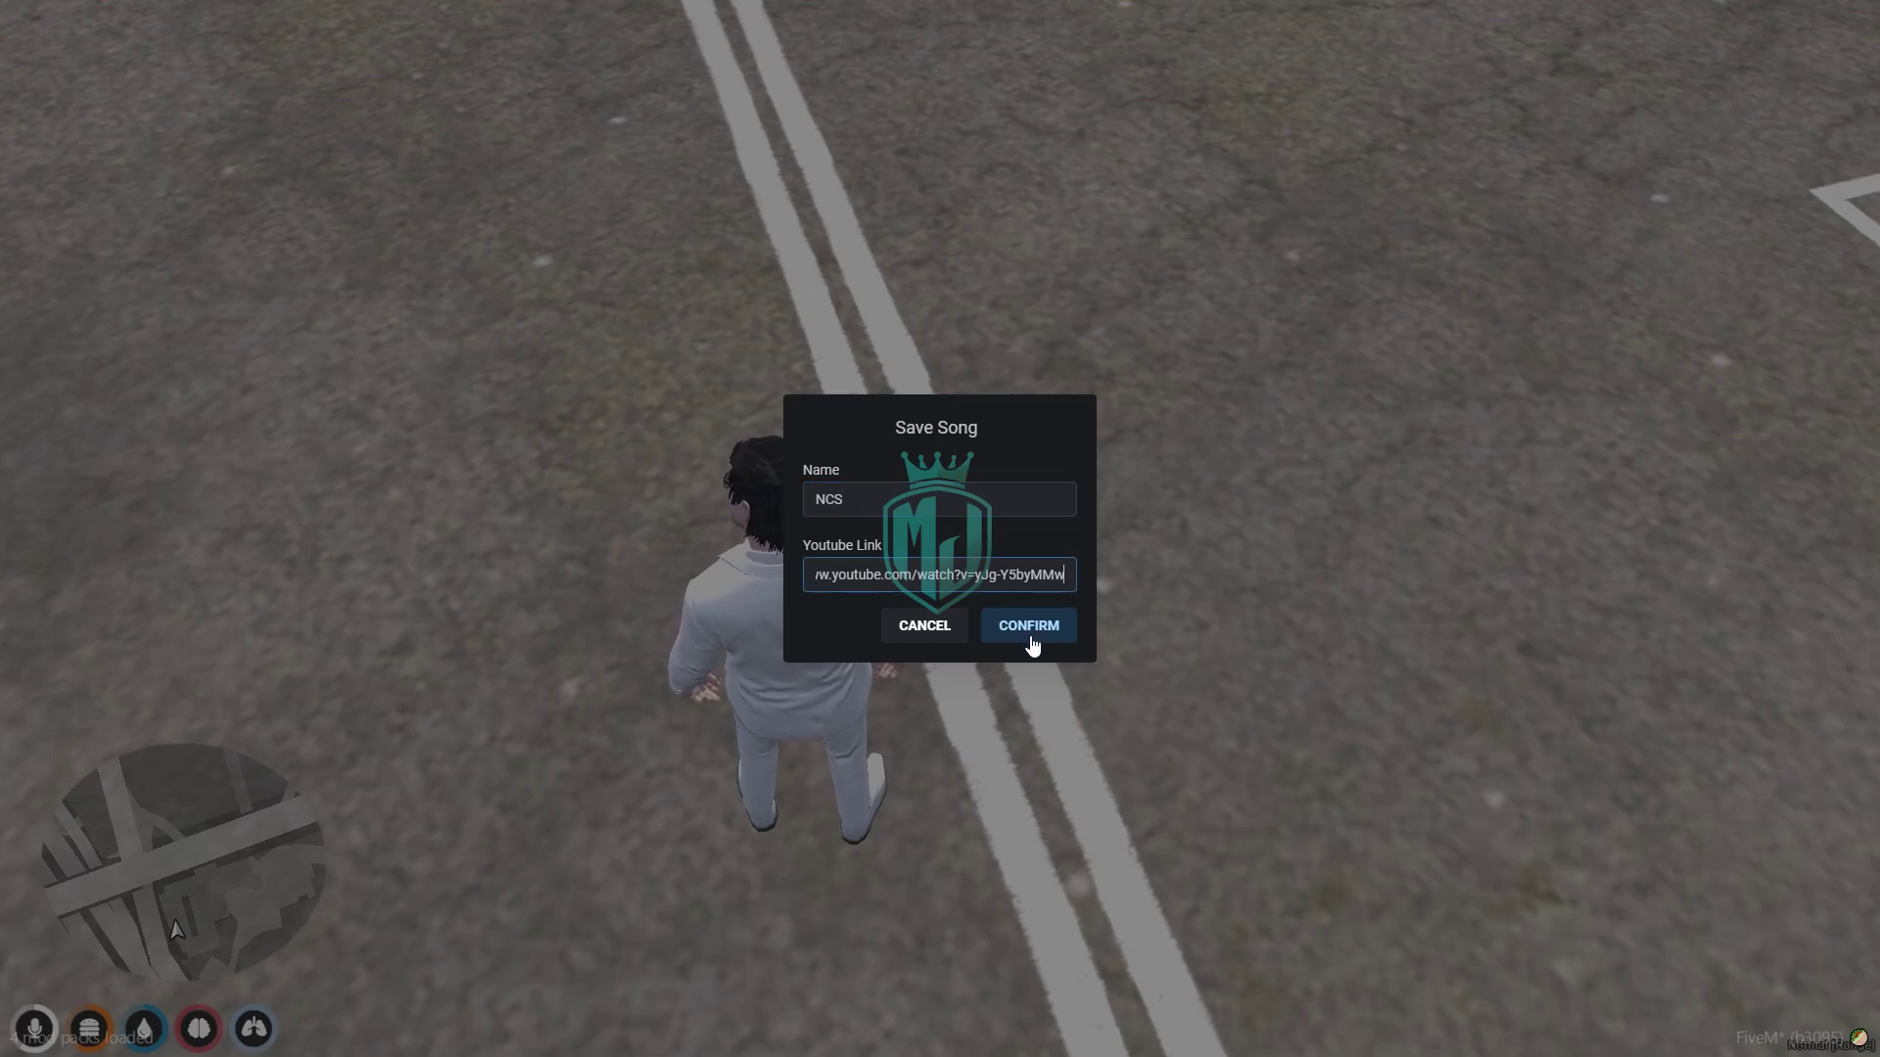
pyautogui.click(1032, 645)
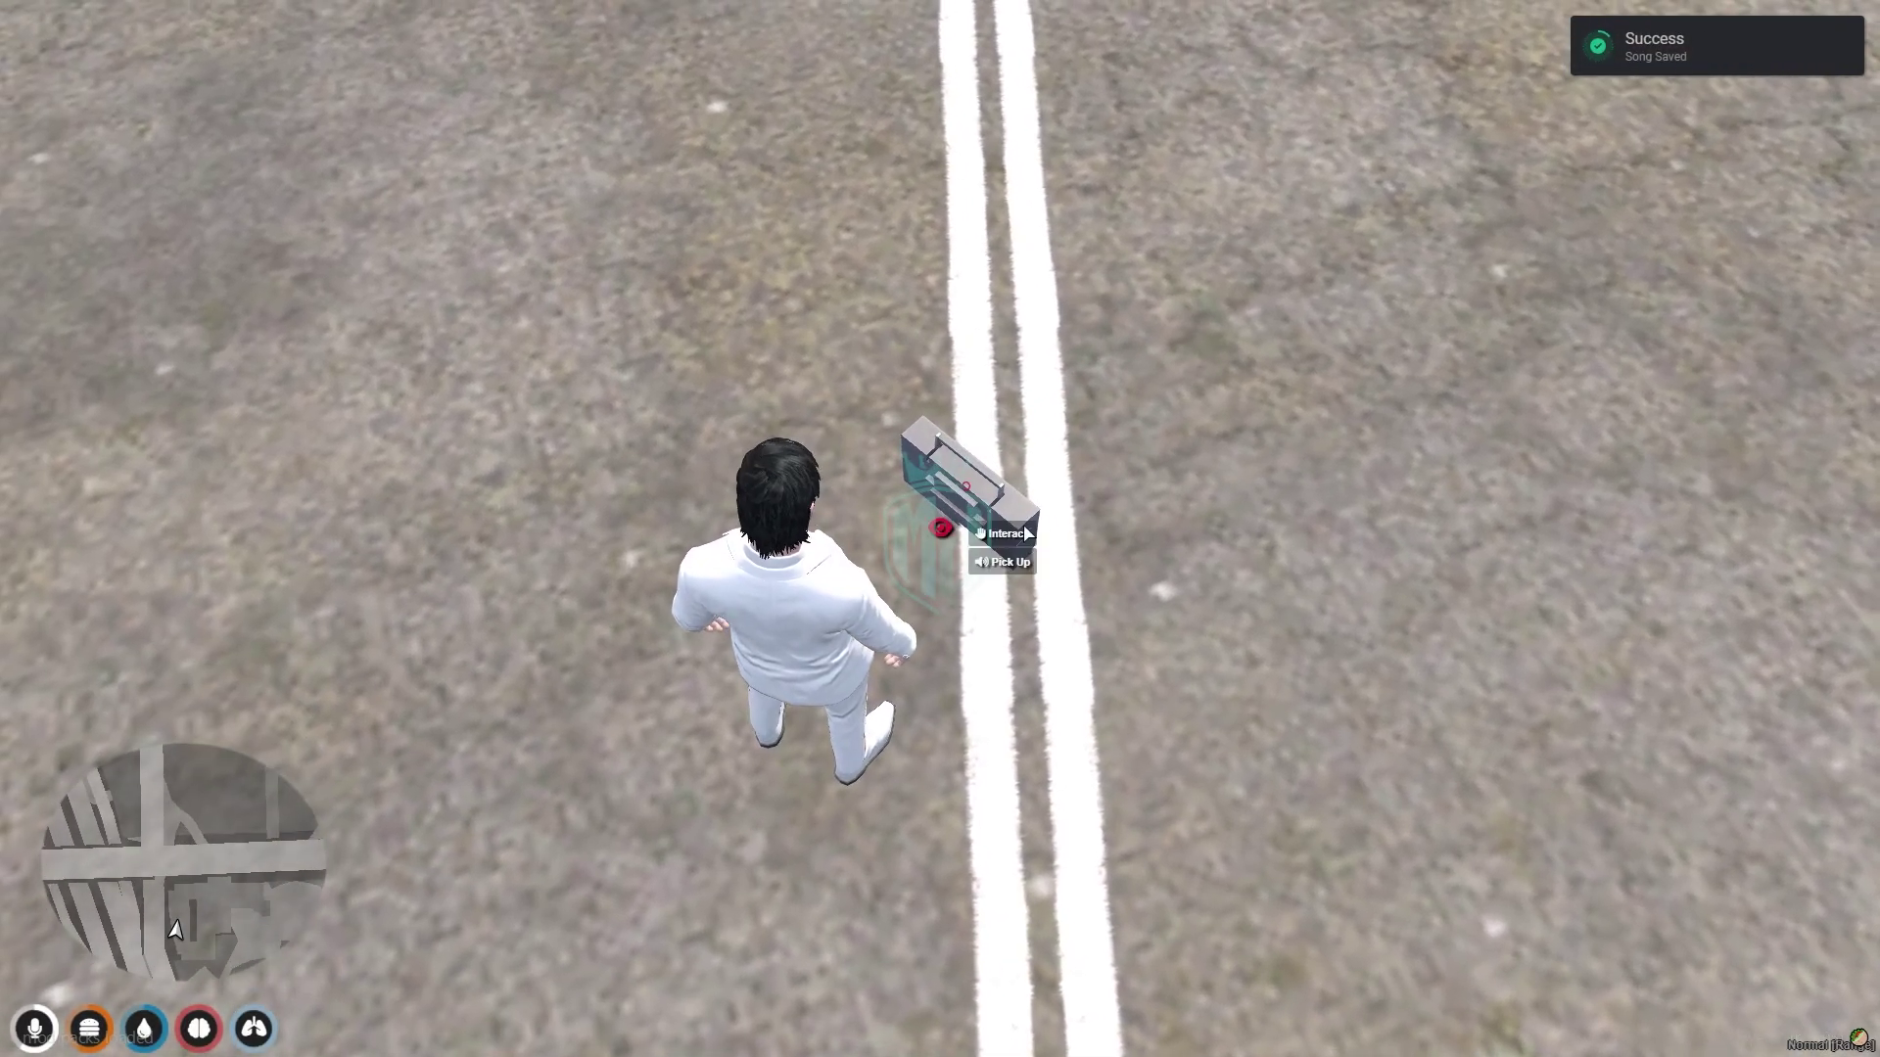
pyautogui.click(998, 533)
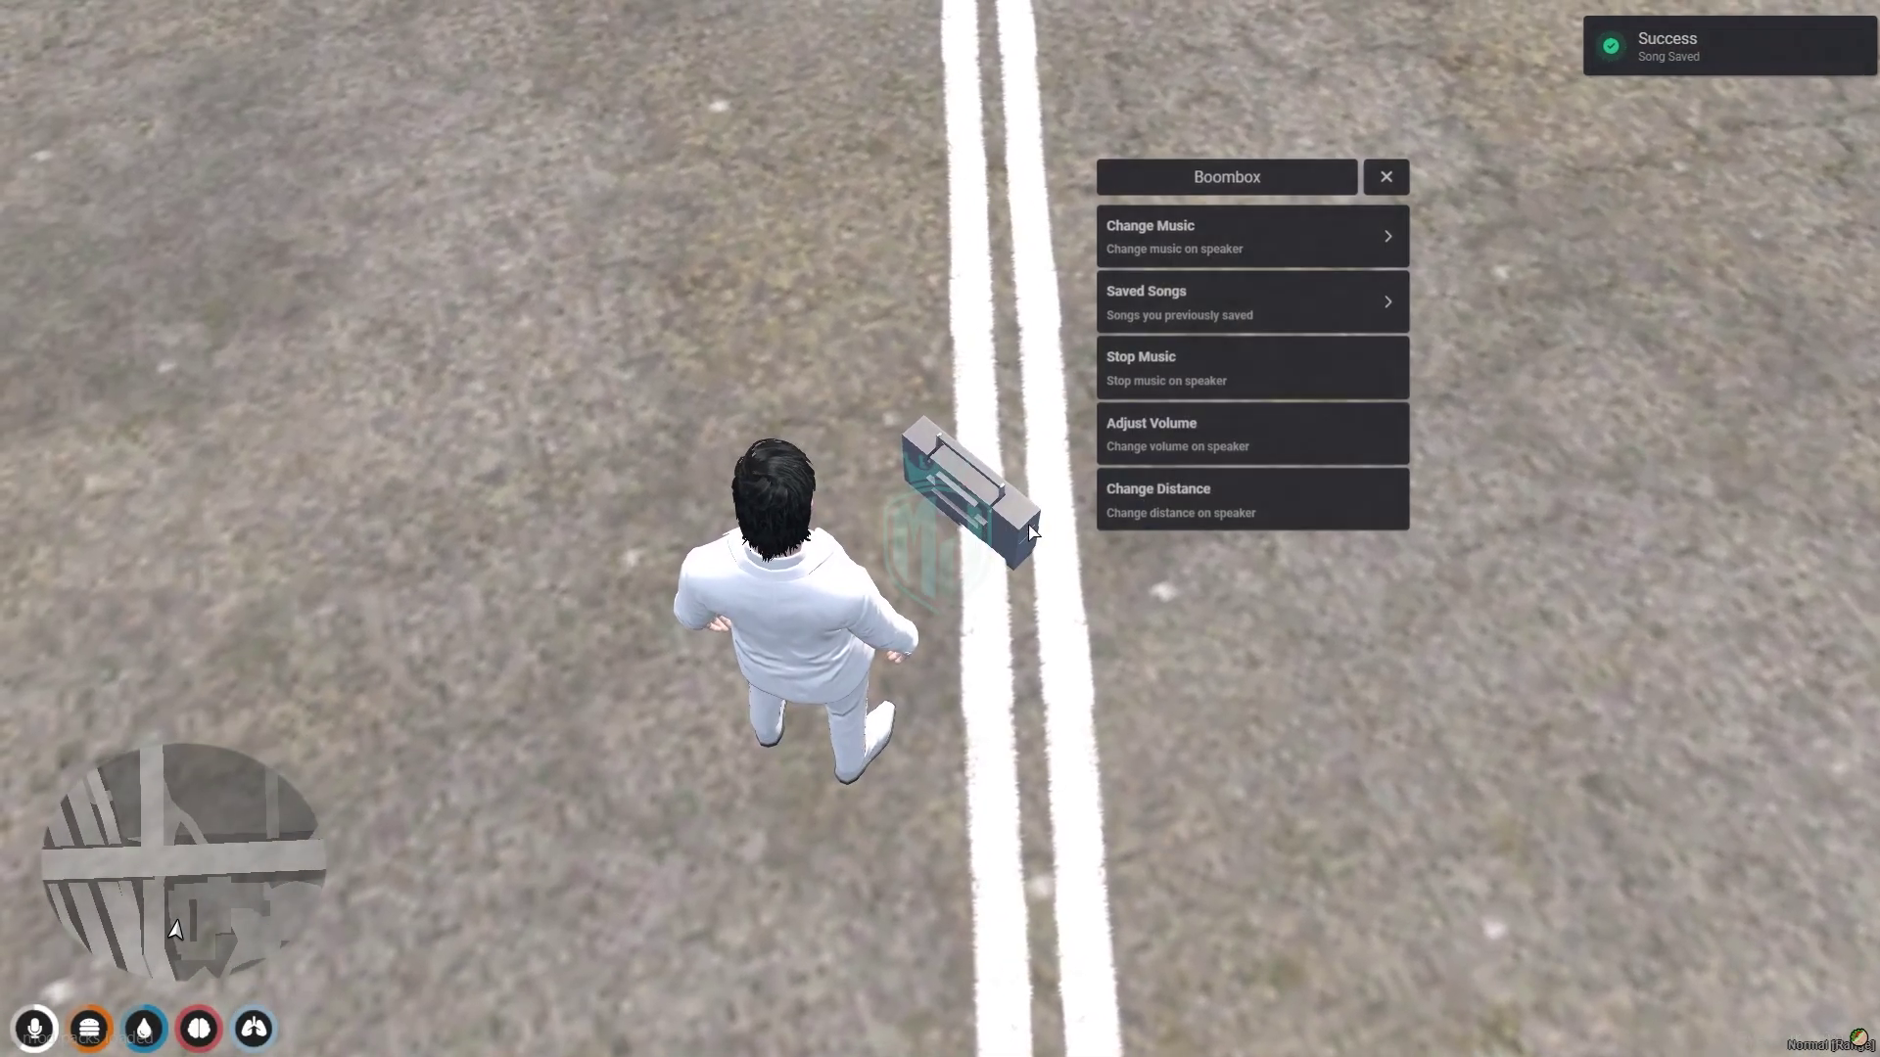
pyautogui.click(1232, 243)
pyautogui.click(935, 667)
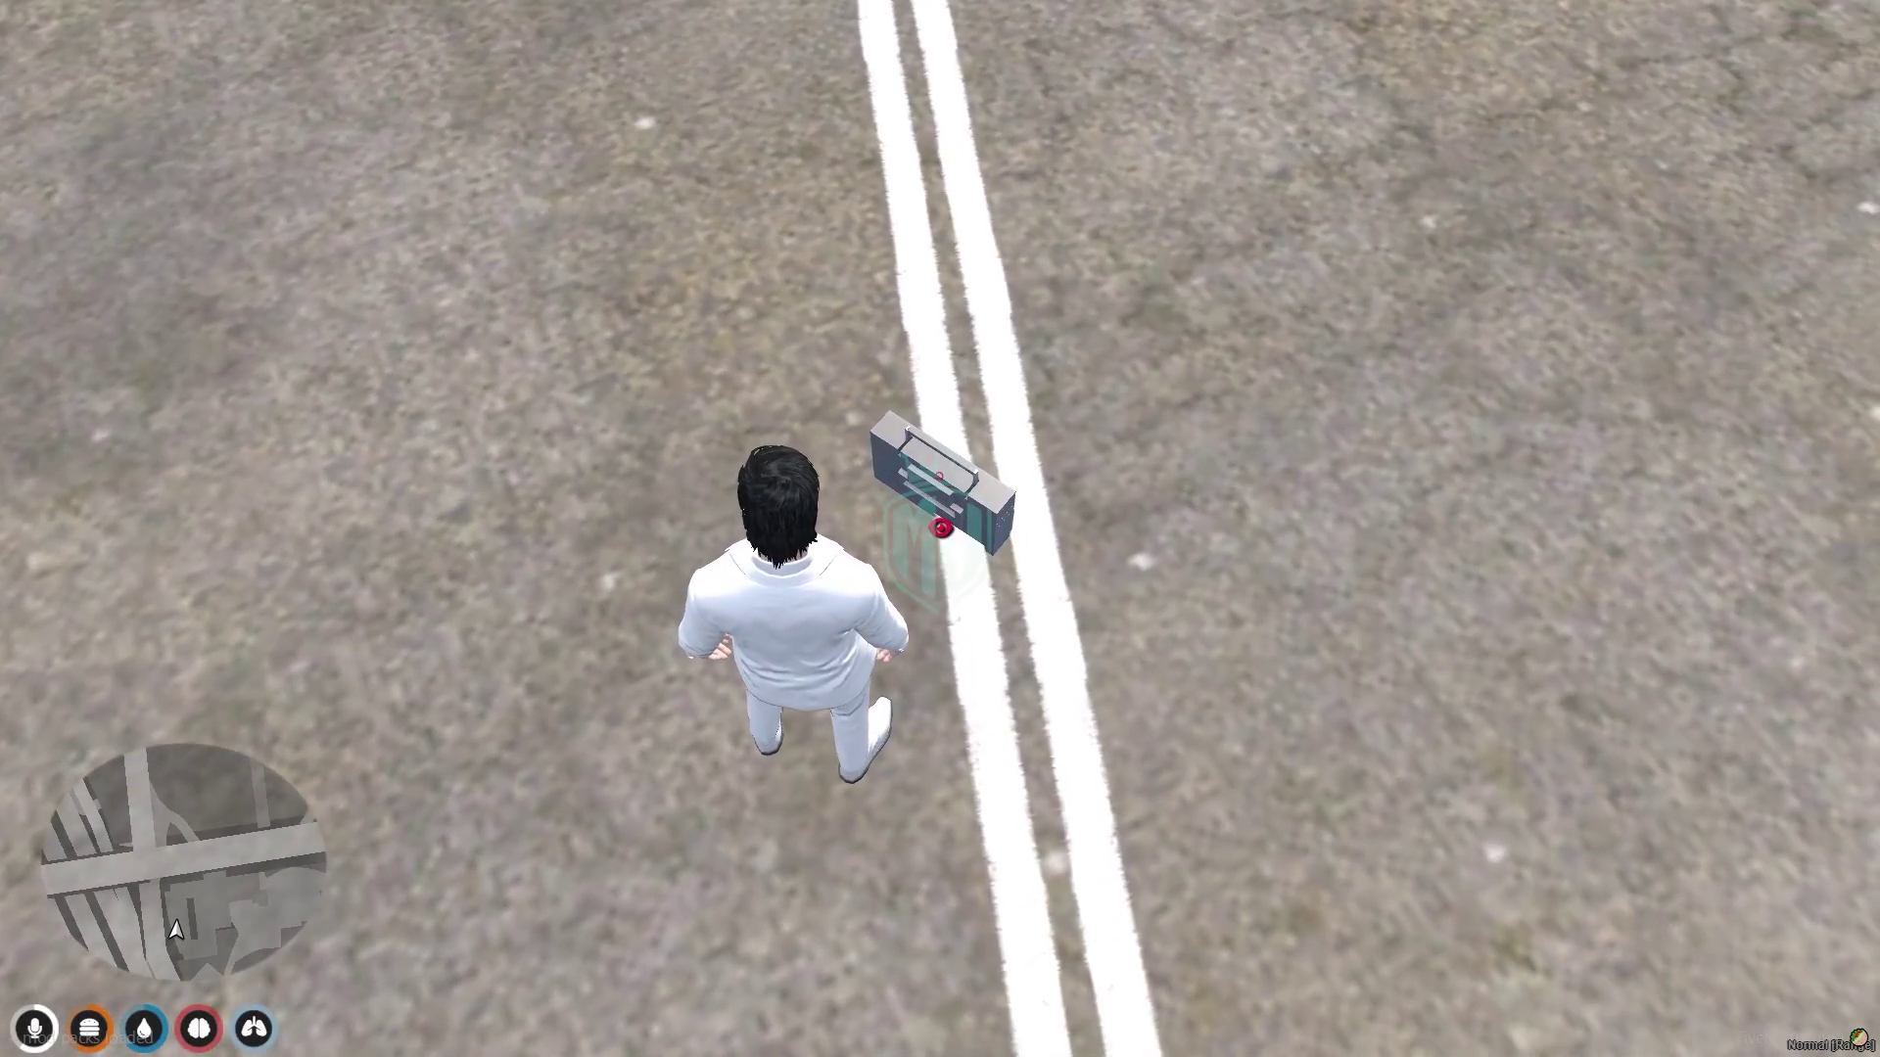
pyautogui.click(999, 534)
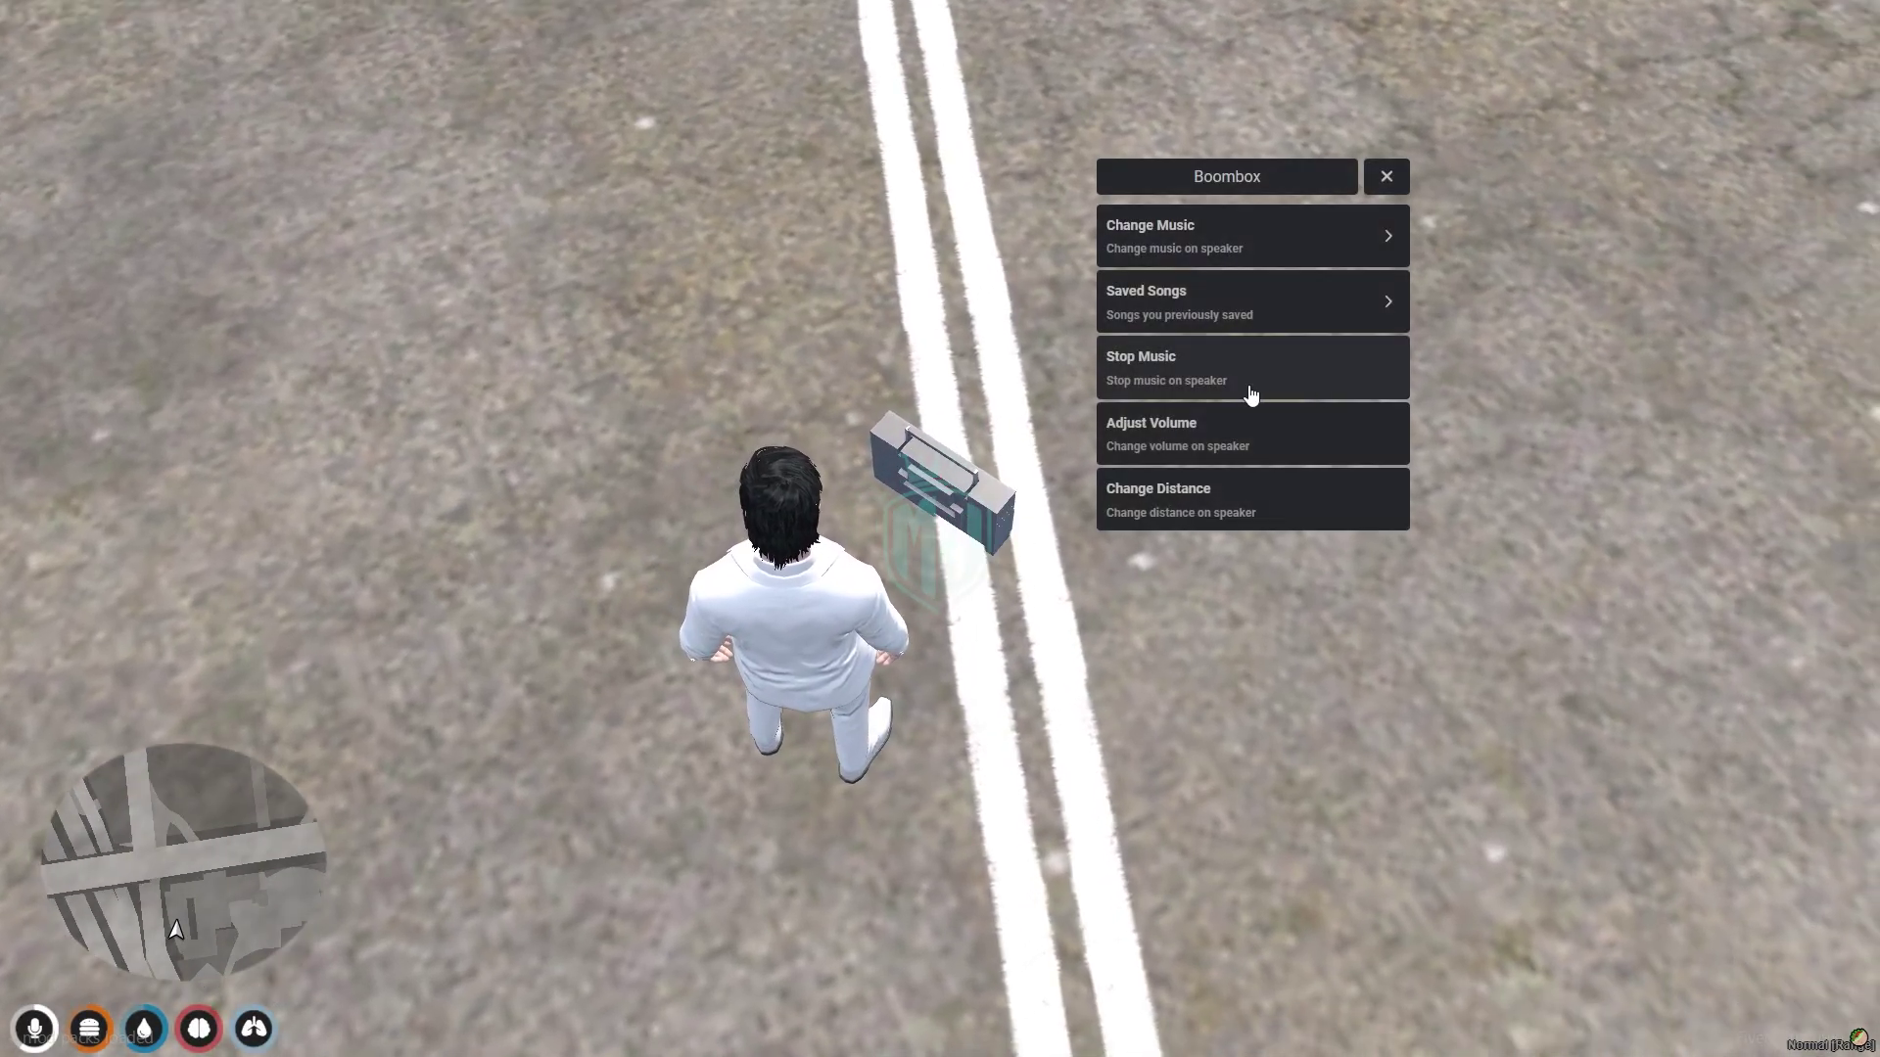
pyautogui.press('Escape')
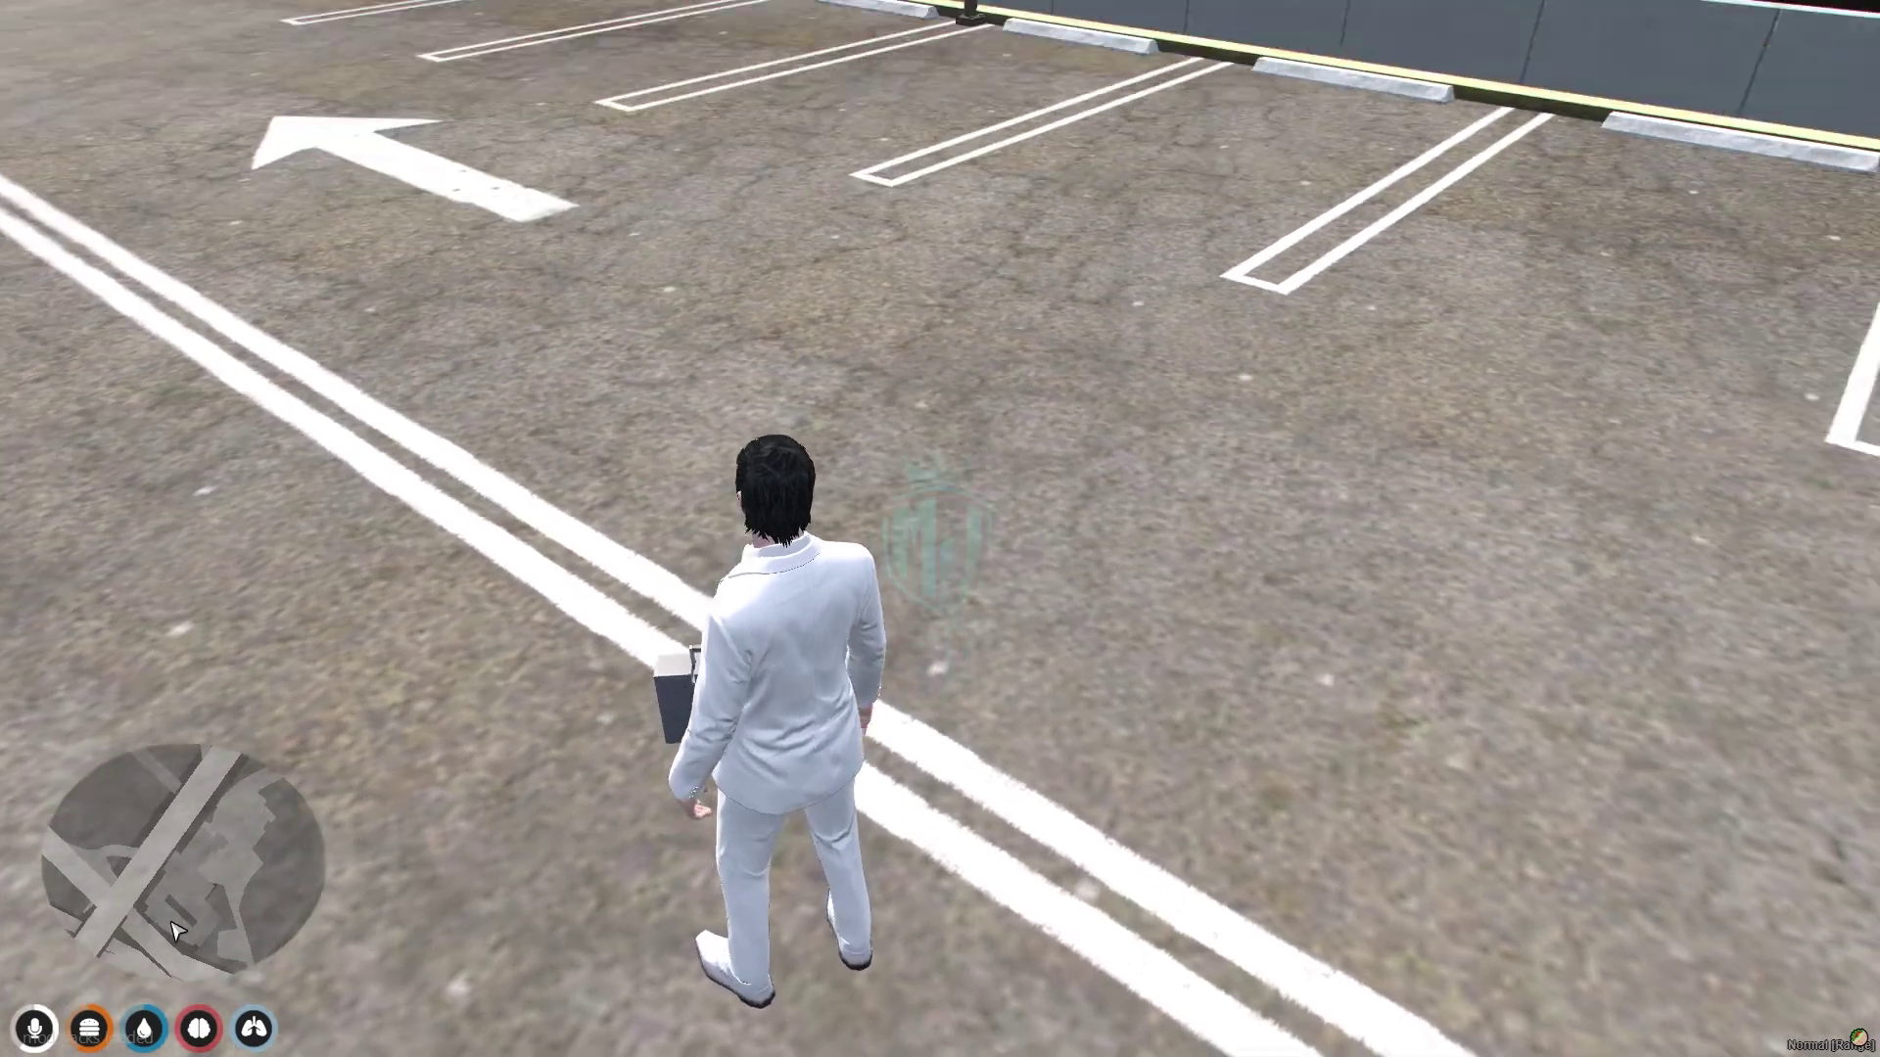
# Examine the play and delete options of the saved song NCS on the boombox, then close them.
pyautogui.press('alt')
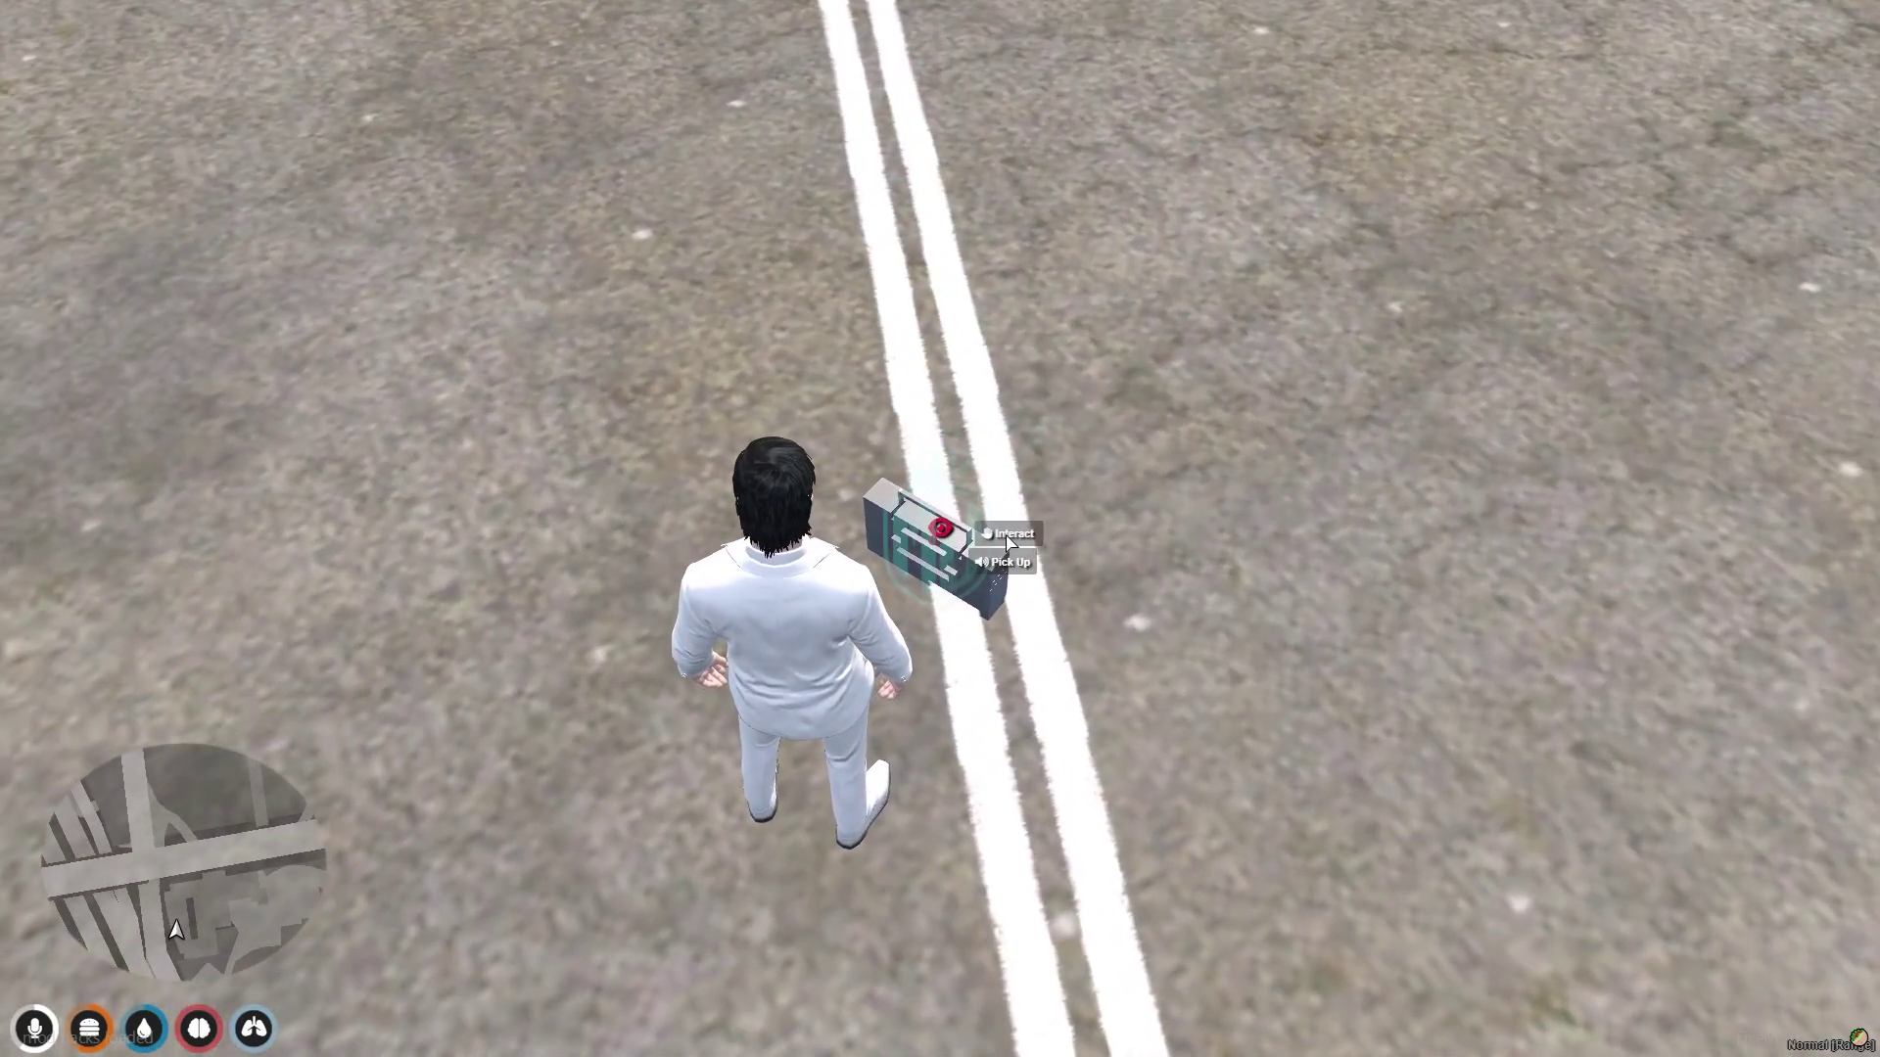
pyautogui.press('e')
pyautogui.click(1247, 331)
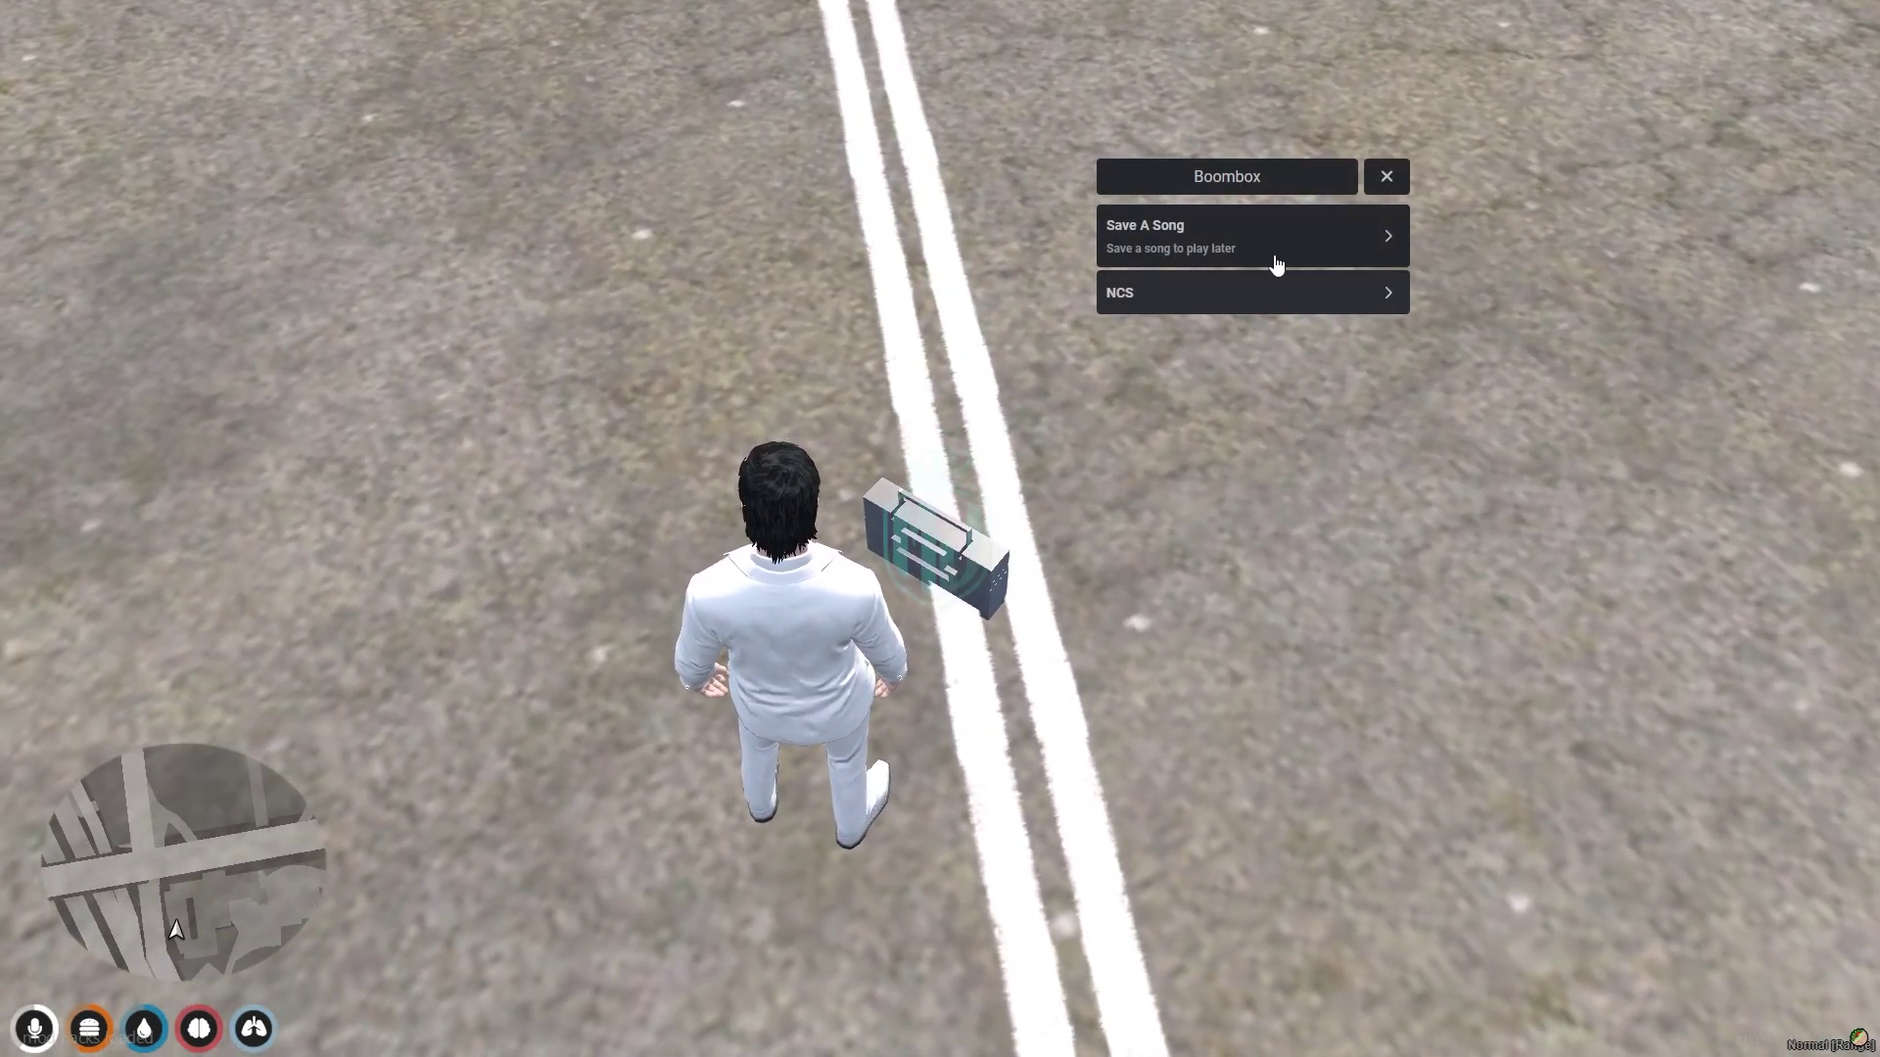
pyautogui.click(1179, 310)
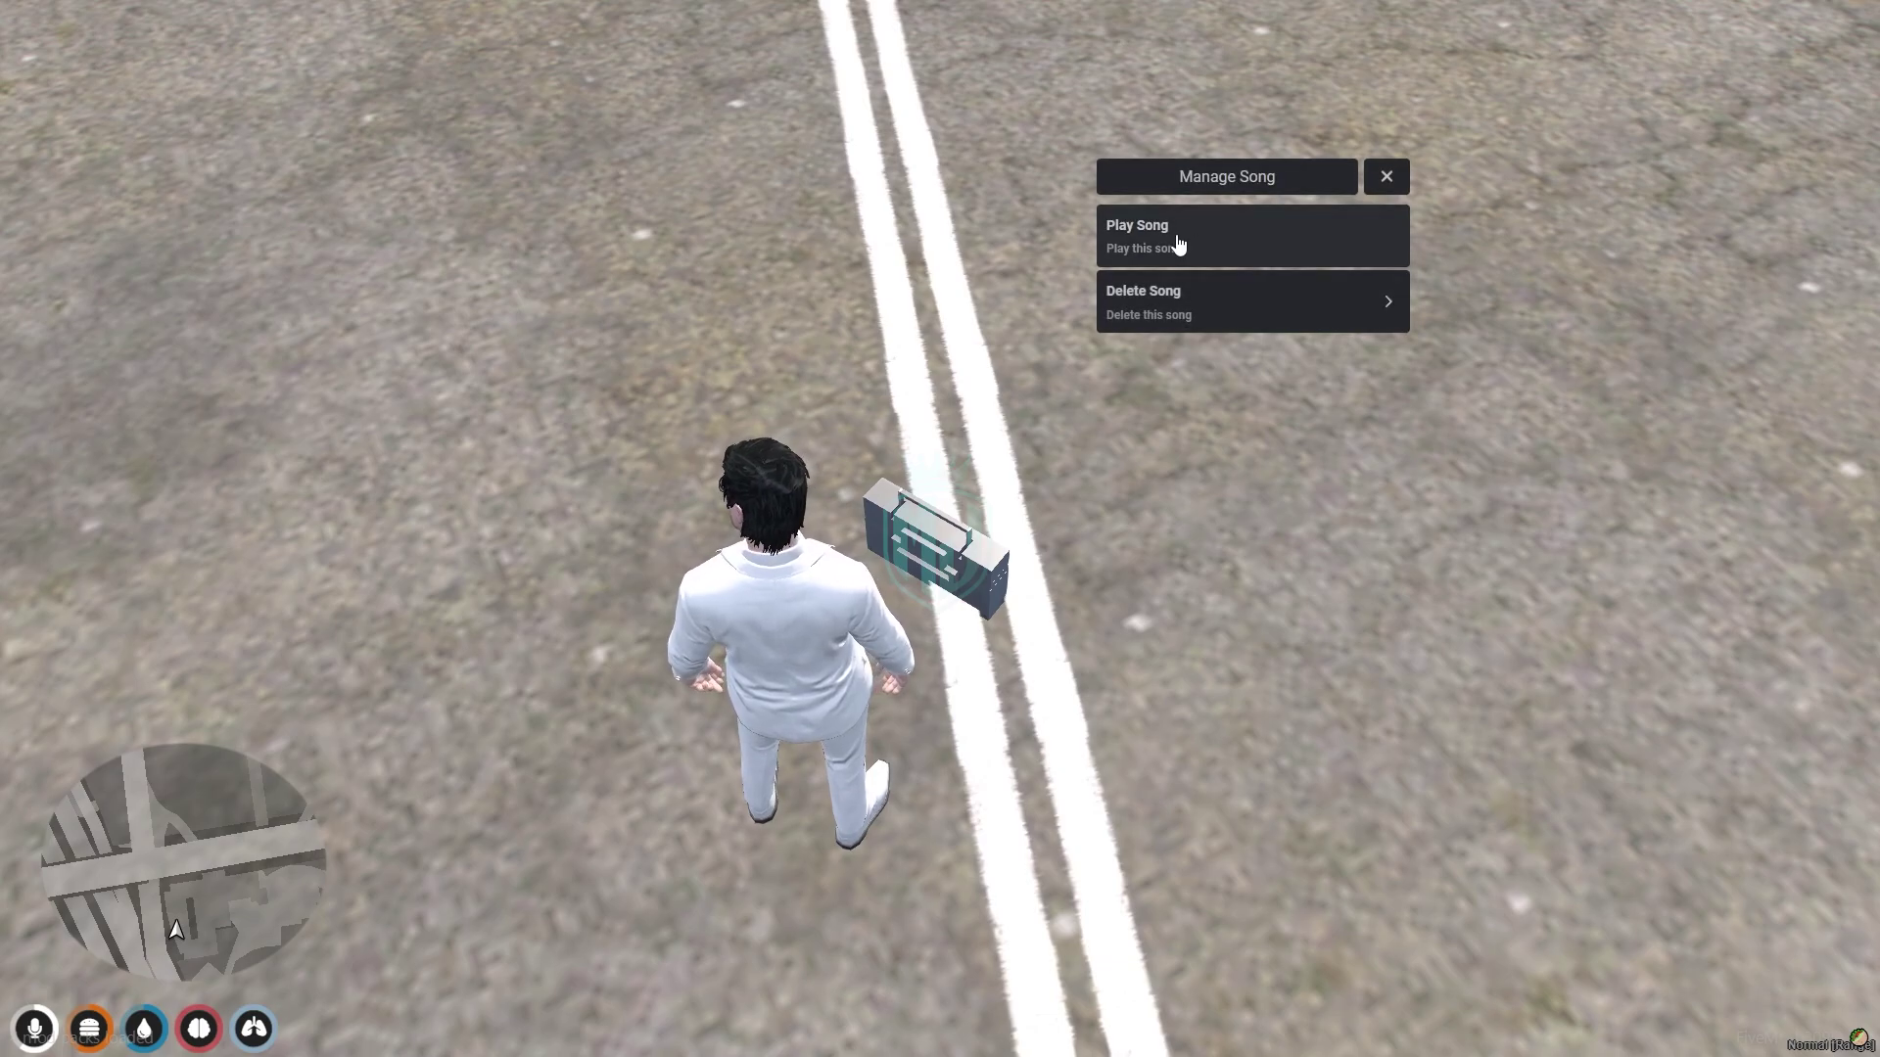
pyautogui.click(1386, 177)
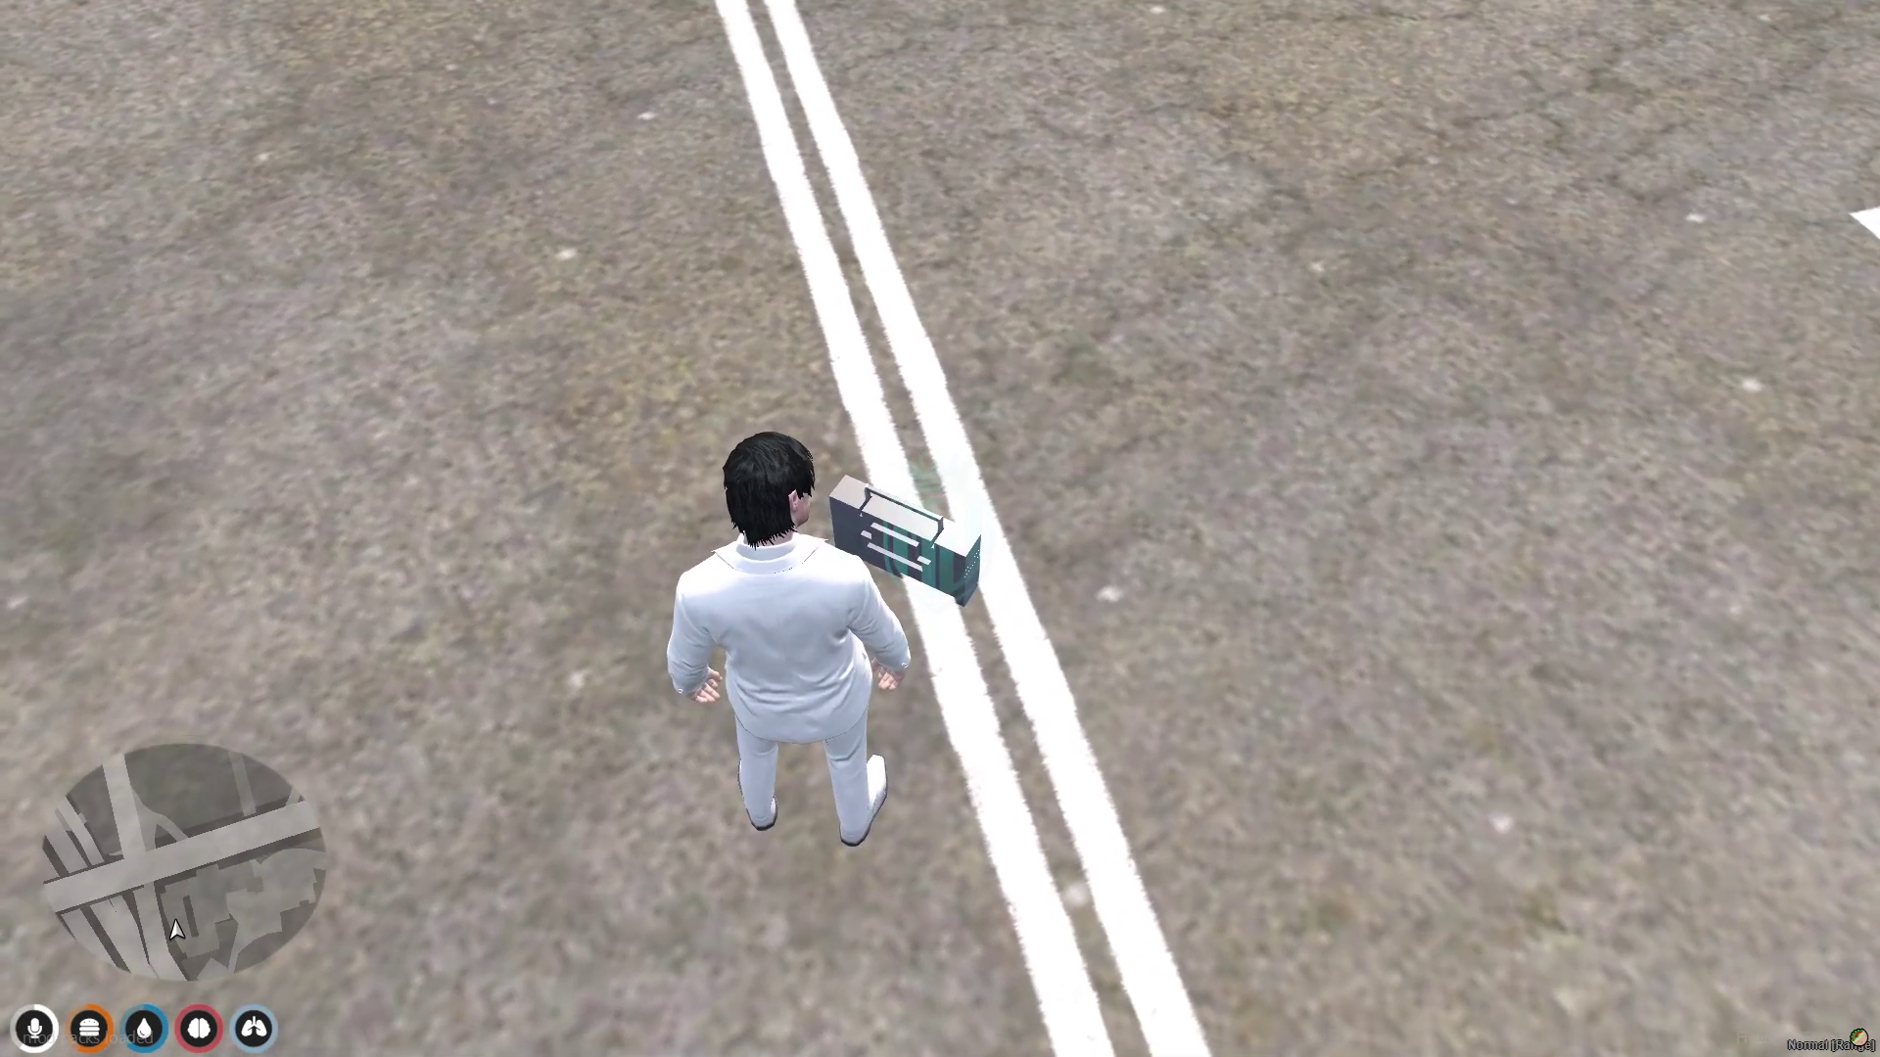
# Pick up the boombox from the ground and check for it in the inventory.
pyautogui.press('alt')
pyautogui.click(1011, 562)
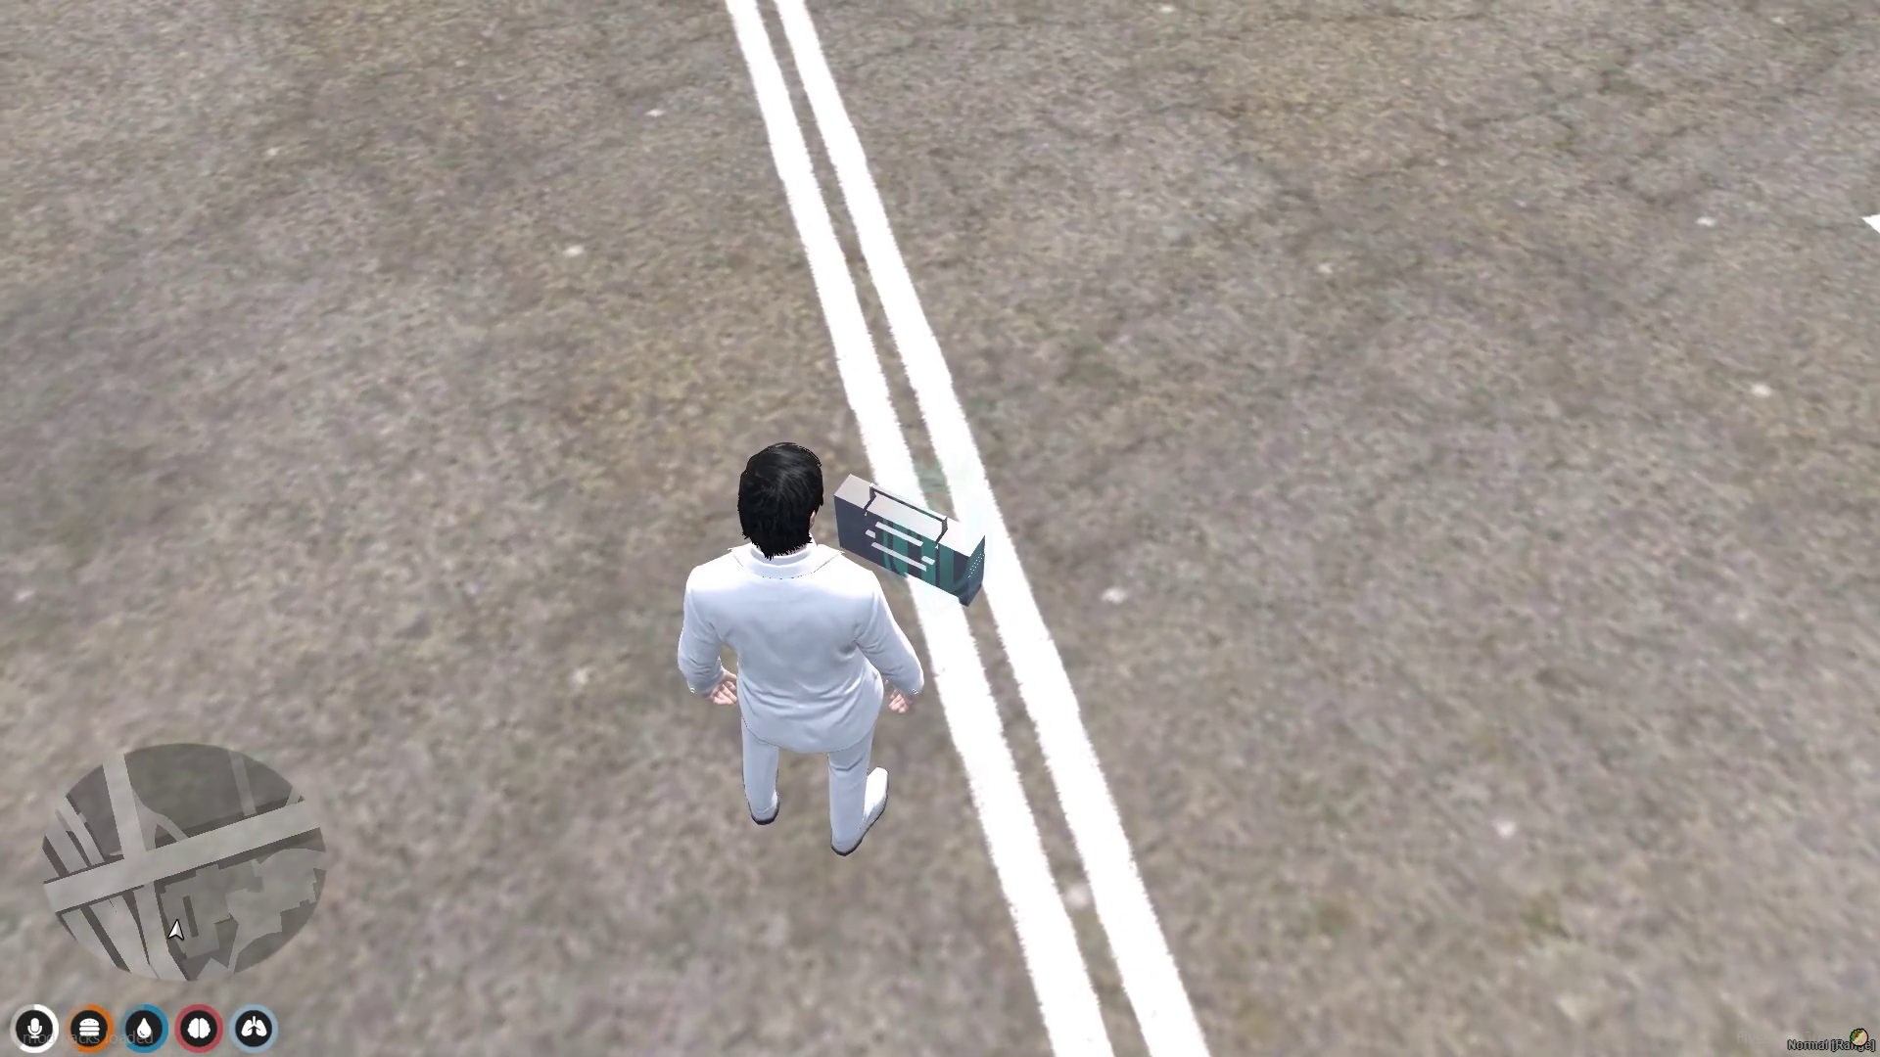
pyautogui.press('Tab')
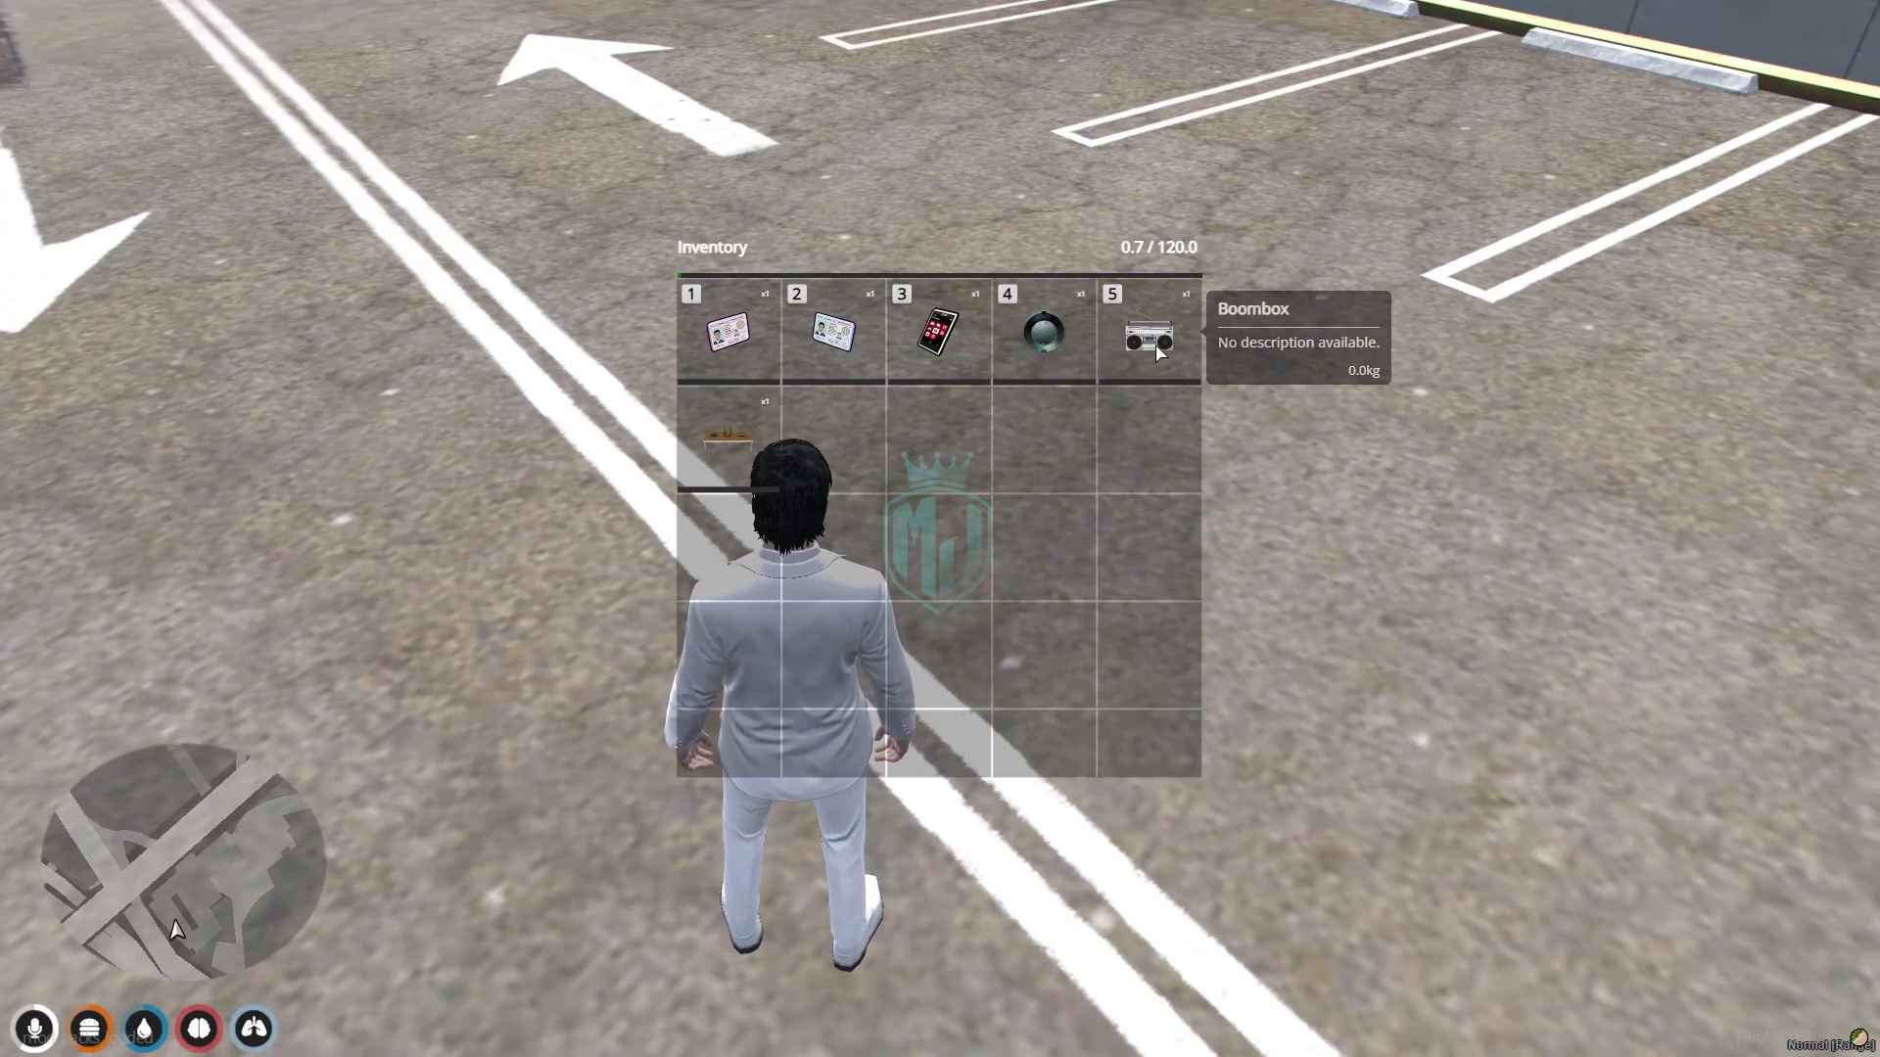
pyautogui.press('Tab')
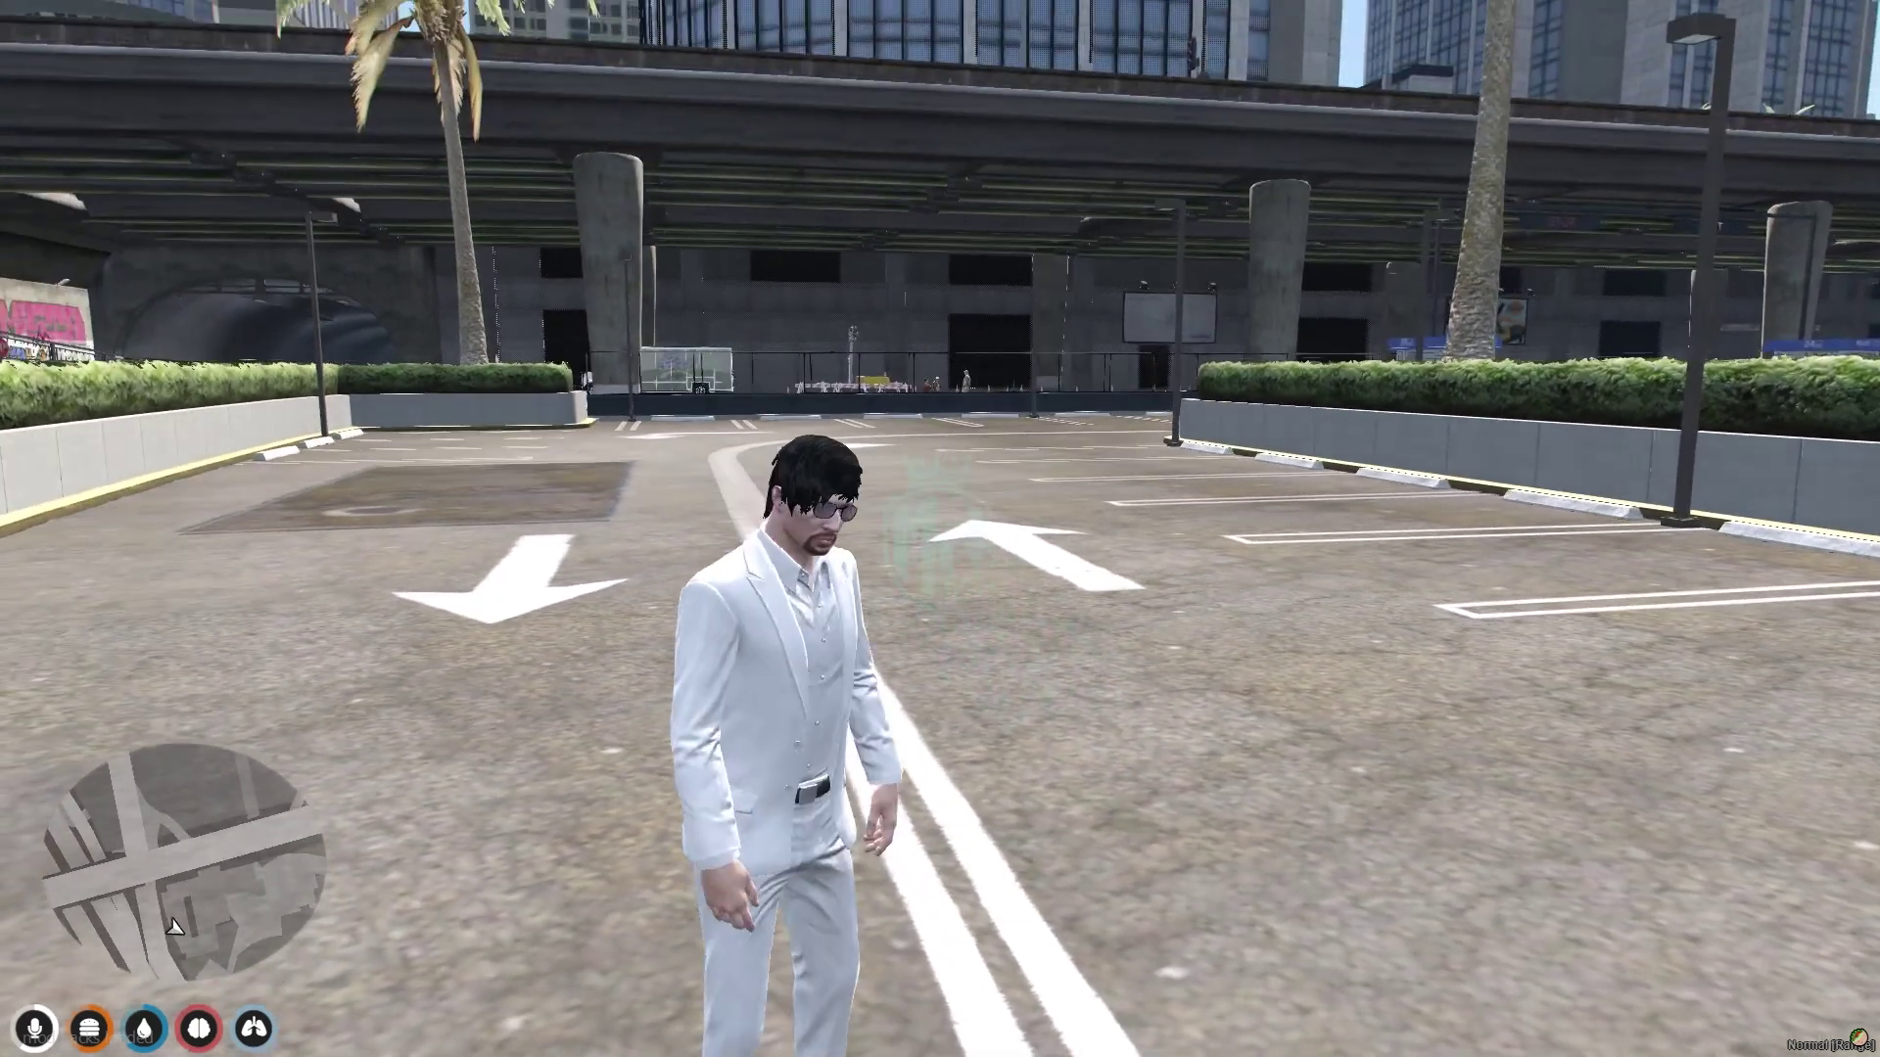